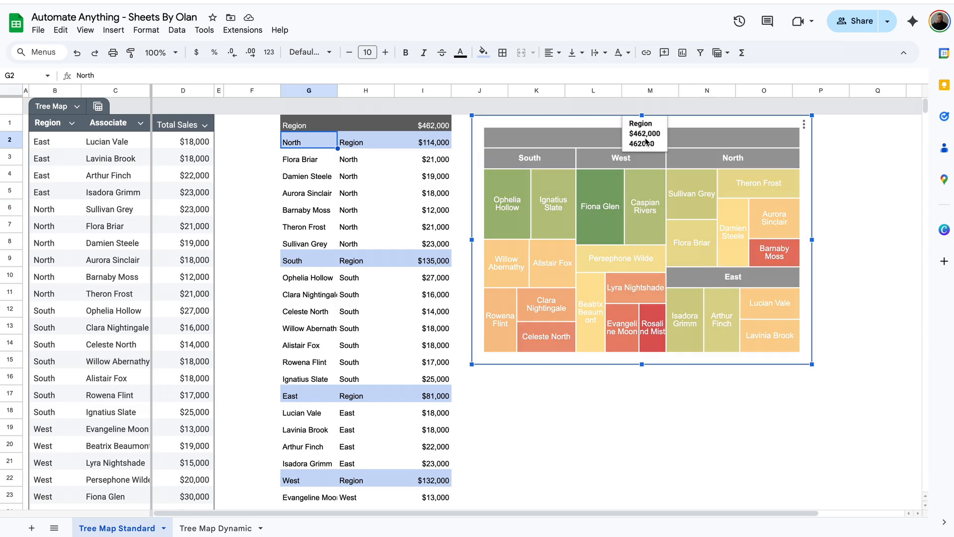
Look over the existing treemap and its helper table, ending on an empty cell
{"action": "mouse_move", "coordinate": [545, 165]}
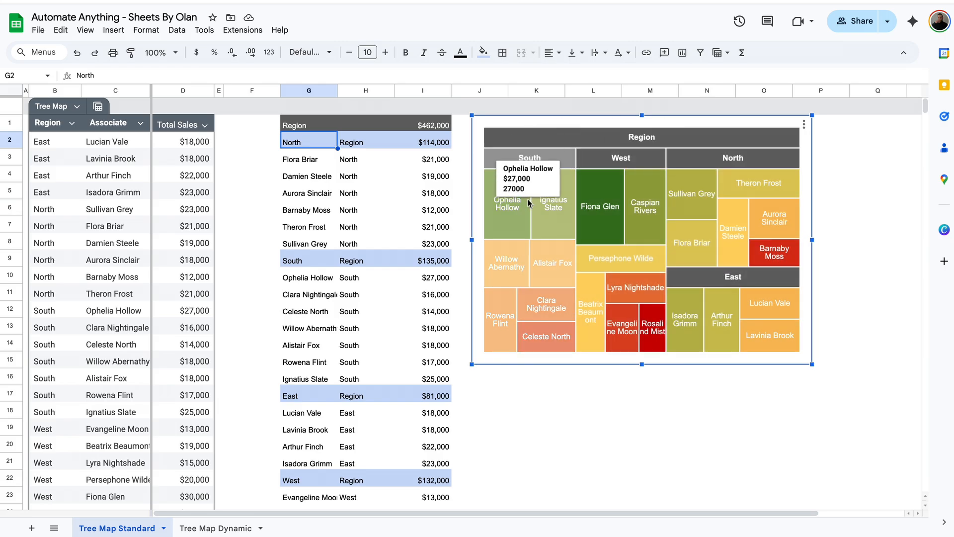
{"action": "mouse_move", "coordinate": [560, 211]}
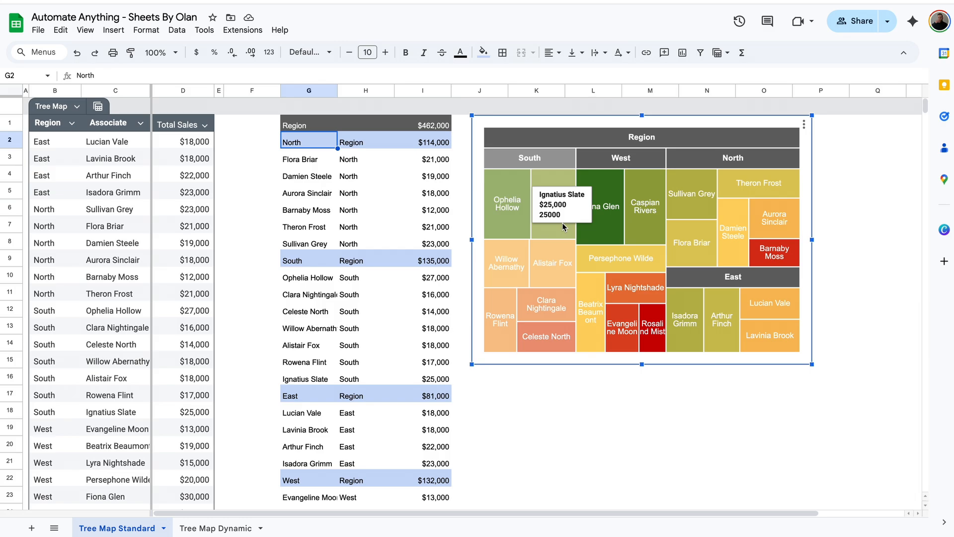
{"action": "mouse_move", "coordinate": [691, 187]}
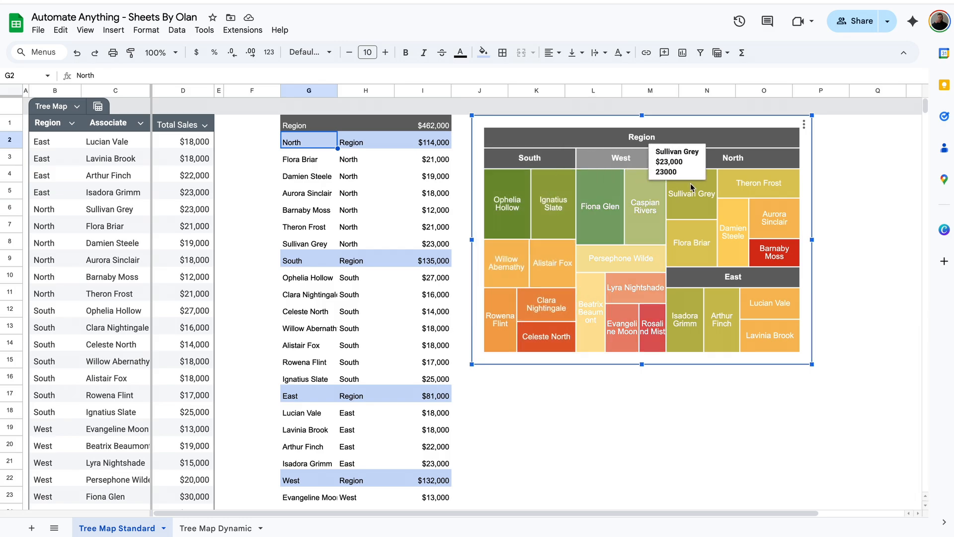
{"action": "mouse_move", "coordinate": [782, 347]}
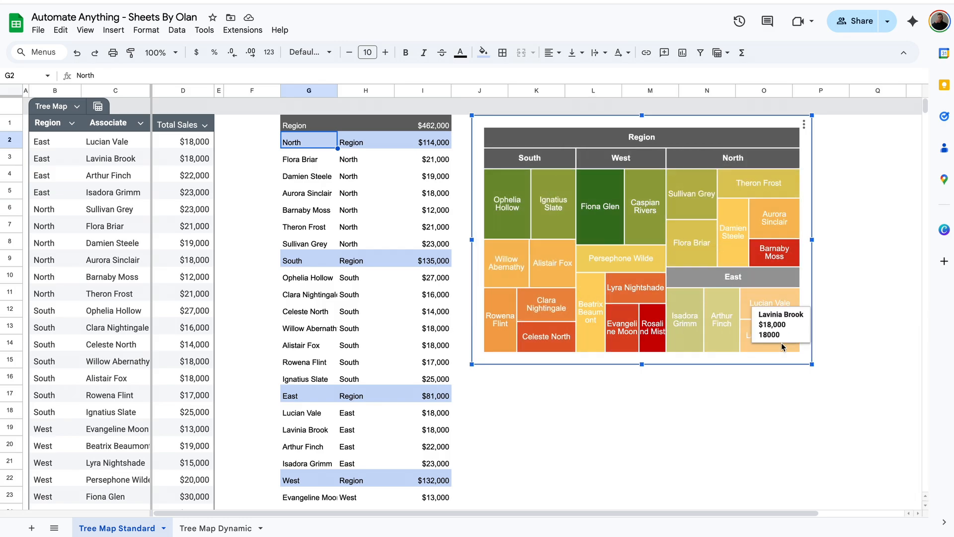
{"action": "mouse_move", "coordinate": [771, 167]}
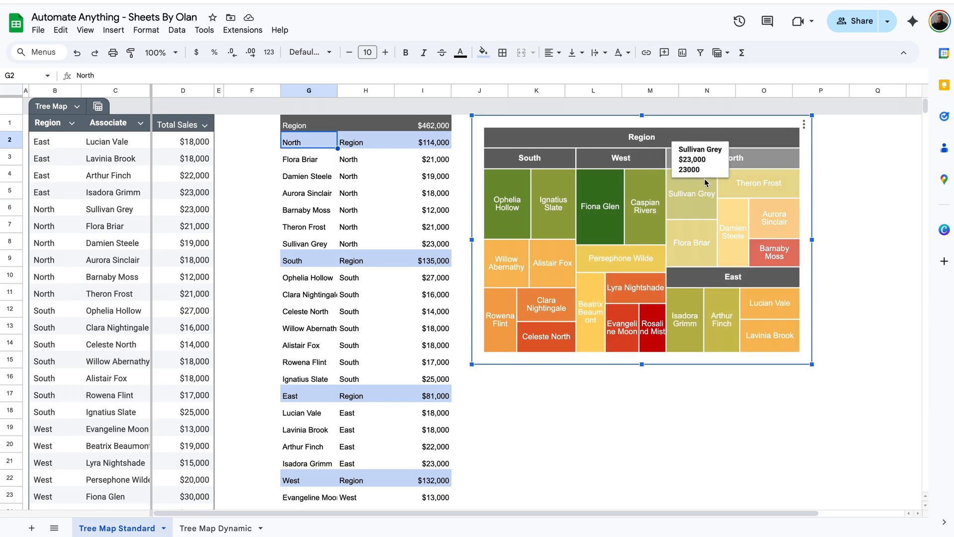
{"action": "mouse_move", "coordinate": [725, 181]}
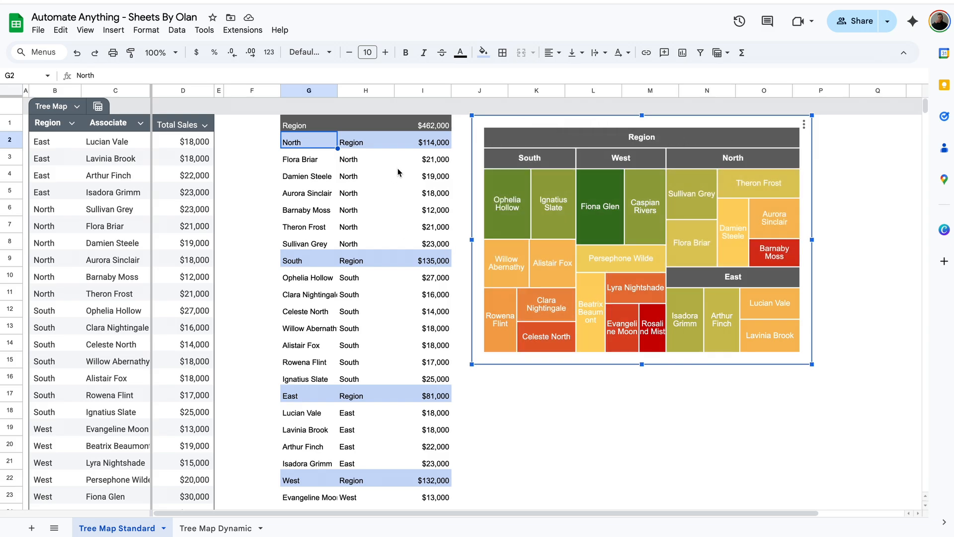
{"action": "left_click", "coordinate": [215, 528]}
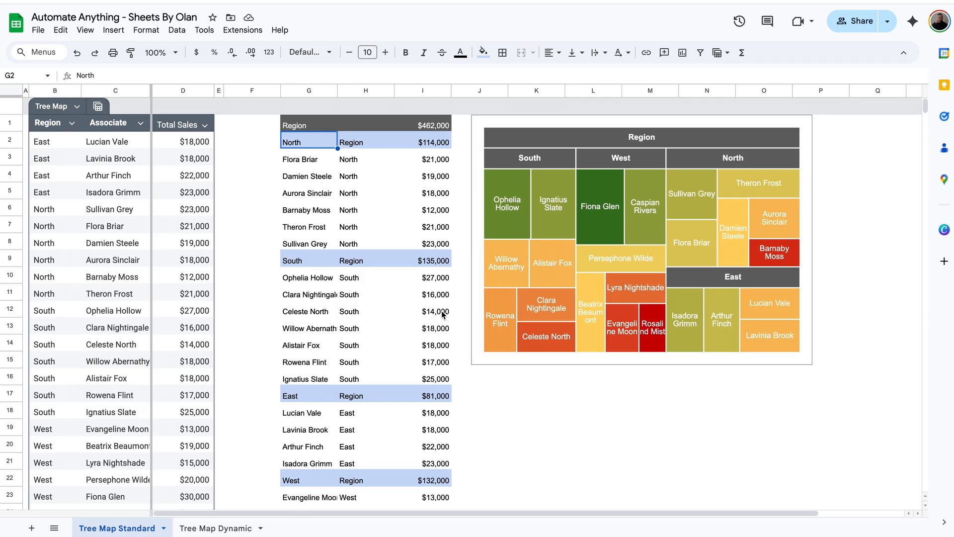
{"action": "left_click", "coordinate": [278, 111]}
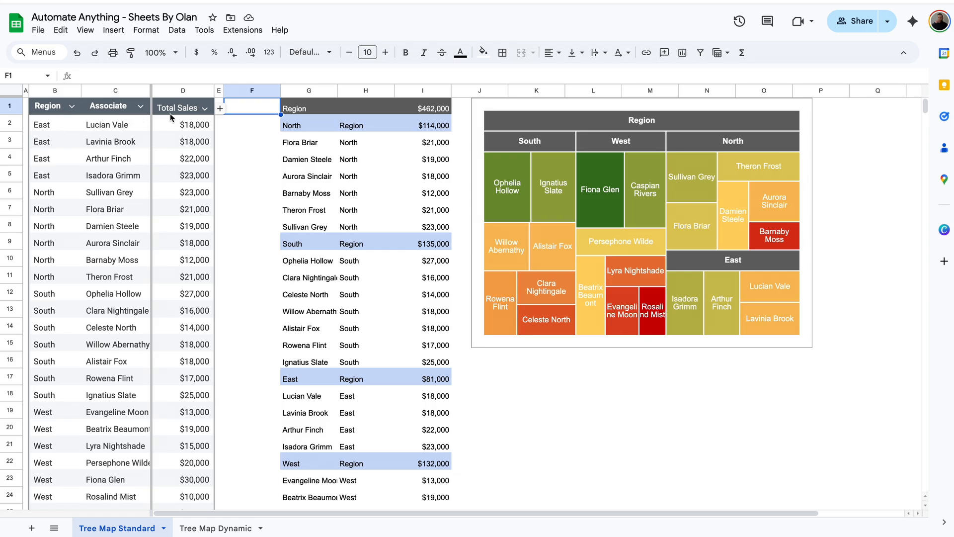
Walk through the region rows in column G and show each region's parent is Region
{"action": "left_click", "coordinate": [334, 110]}
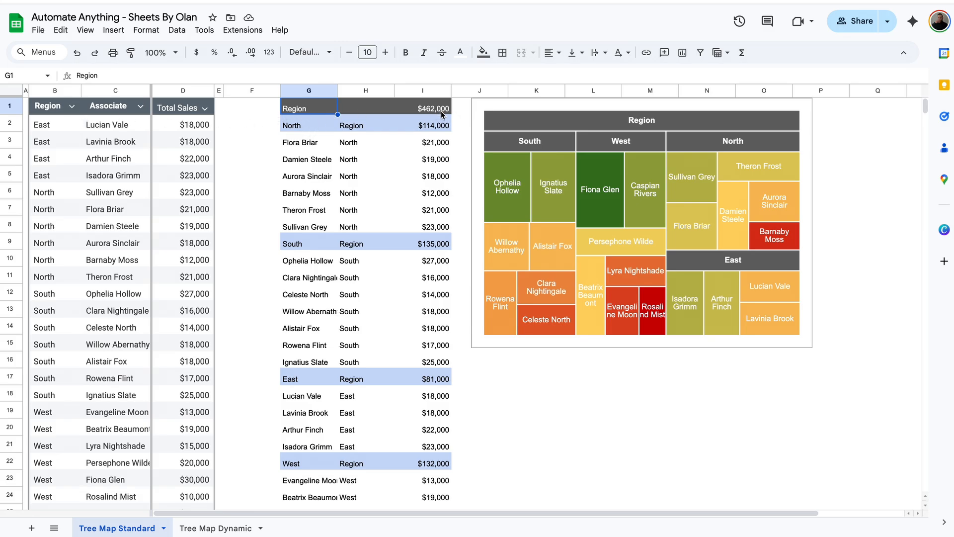
{"action": "left_click", "coordinate": [300, 128]}
{"action": "left_click", "coordinate": [305, 237]}
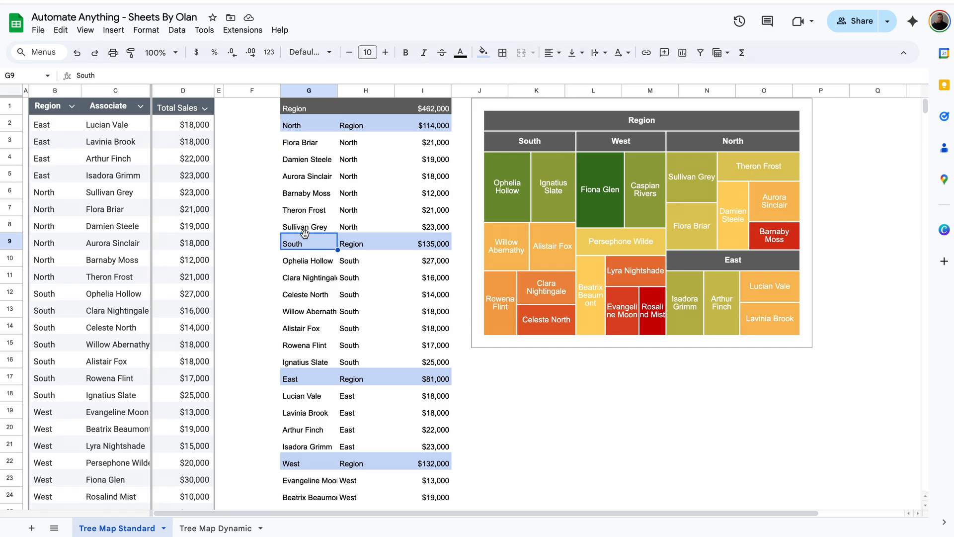
{"action": "left_click", "coordinate": [305, 382]}
{"action": "left_click", "coordinate": [306, 464]}
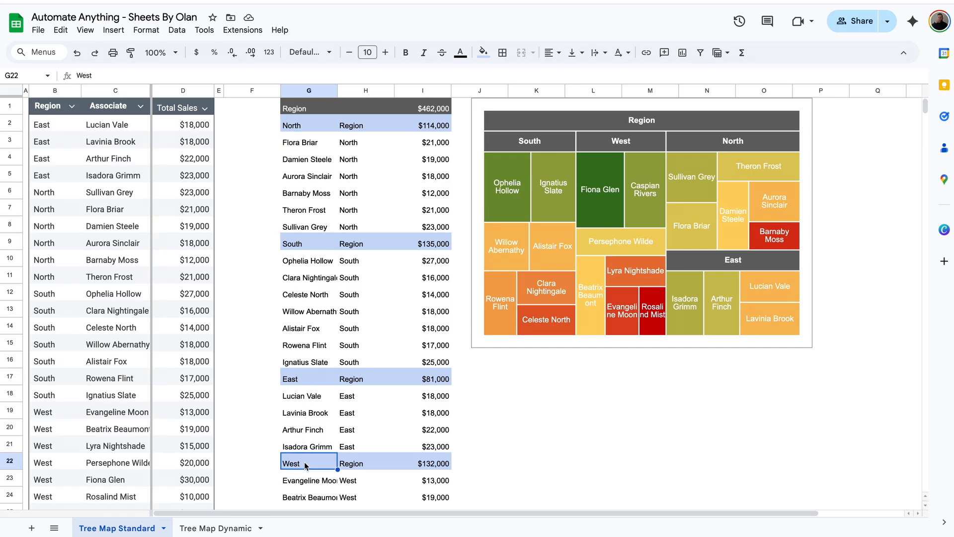
{"action": "left_click", "coordinate": [370, 463]}
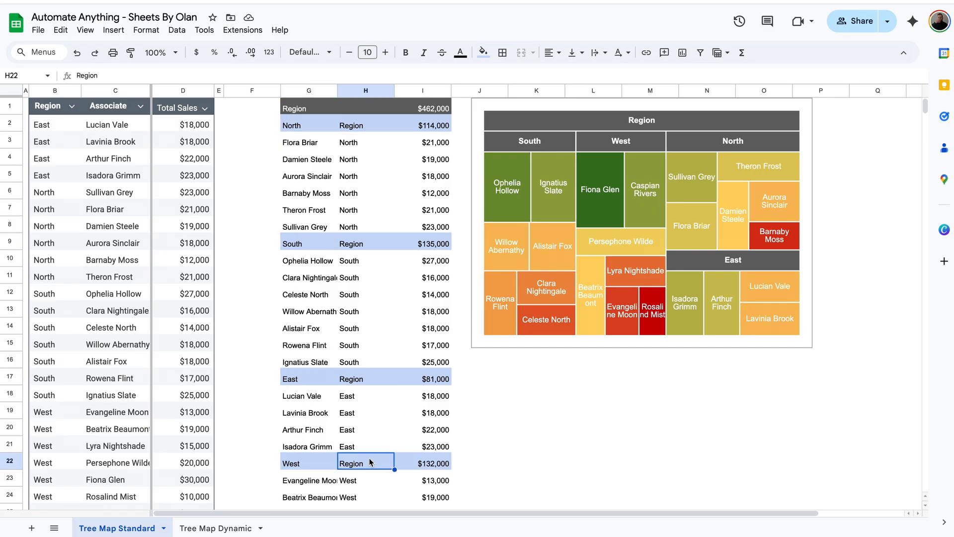
{"action": "left_click", "coordinate": [319, 109]}
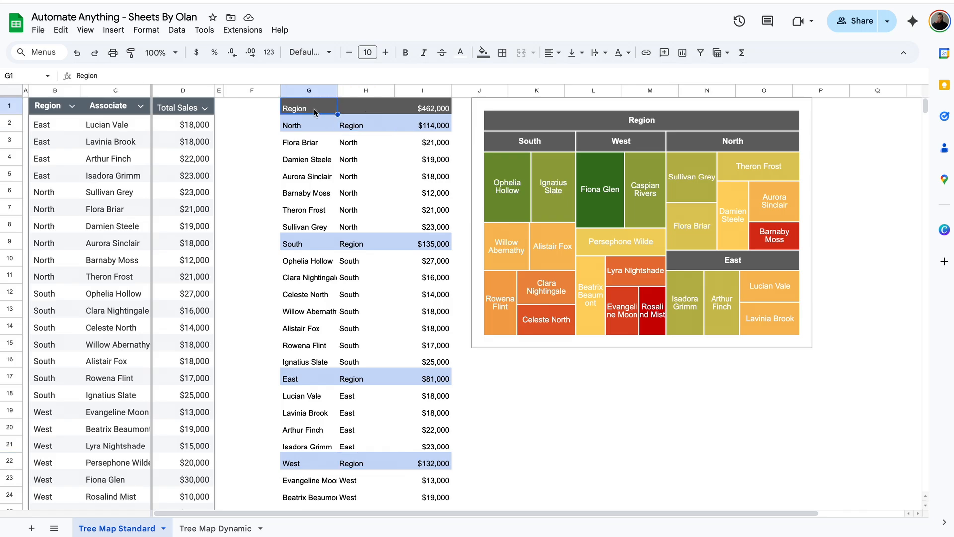
{"action": "left_click", "coordinate": [374, 125]}
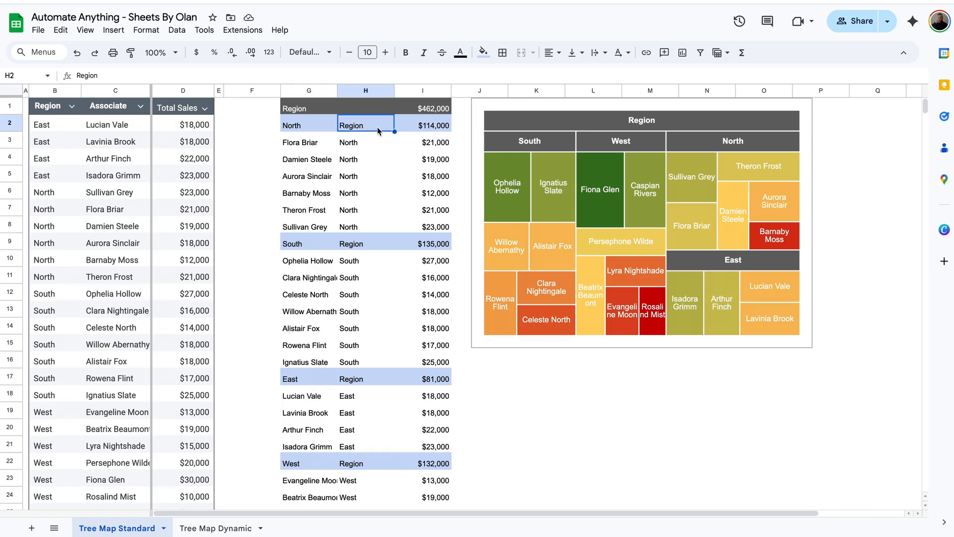
{"action": "left_click_drag", "start_coordinate": [326, 140], "coordinate": [310, 228]}
{"action": "left_click_drag", "start_coordinate": [373, 146], "coordinate": [368, 228]}
{"action": "left_click", "coordinate": [300, 129]}
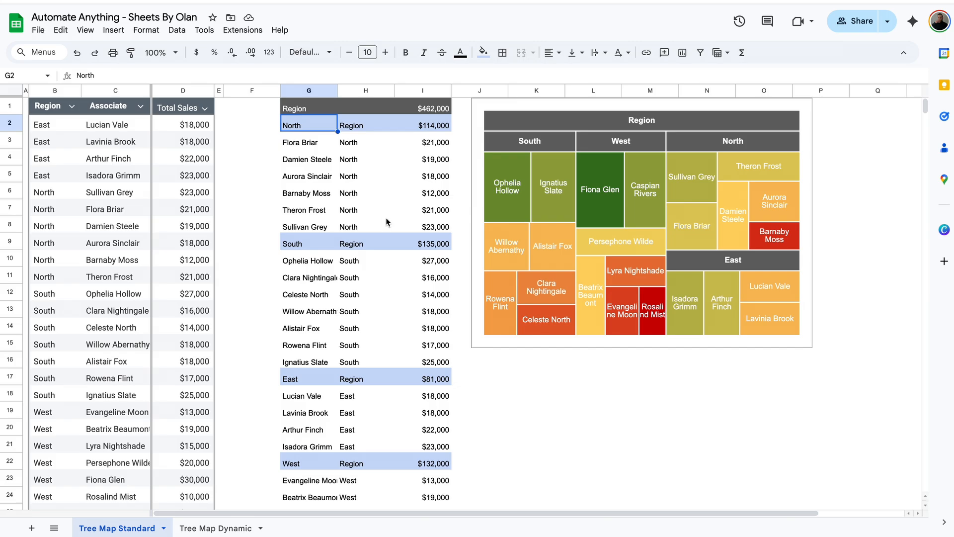
{"action": "left_click", "coordinate": [328, 113]}
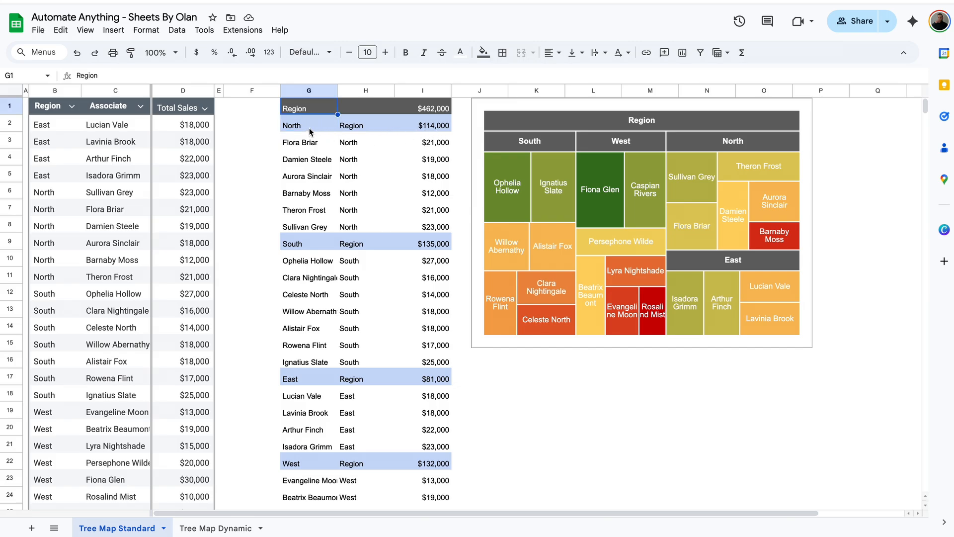
{"action": "left_click", "coordinate": [378, 125]}
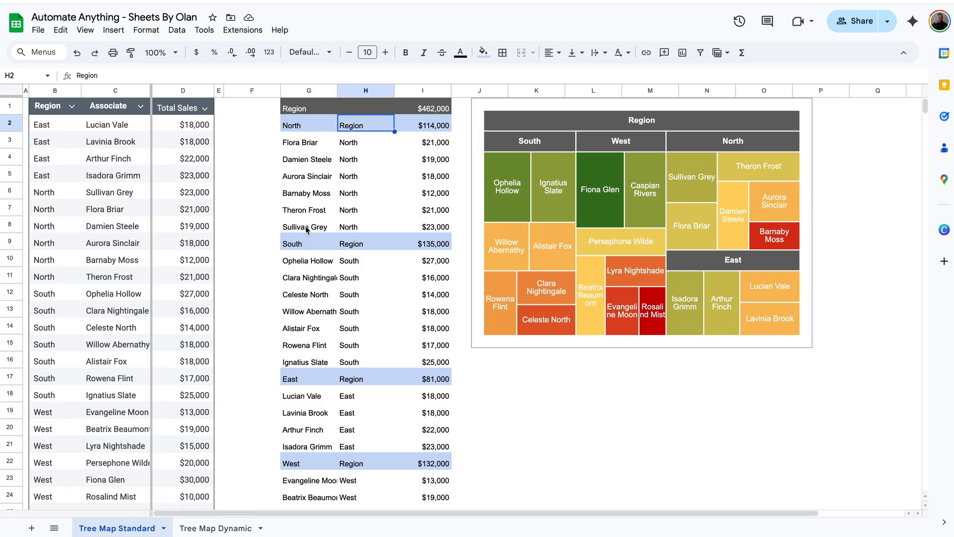
{"action": "left_click", "coordinate": [366, 226]}
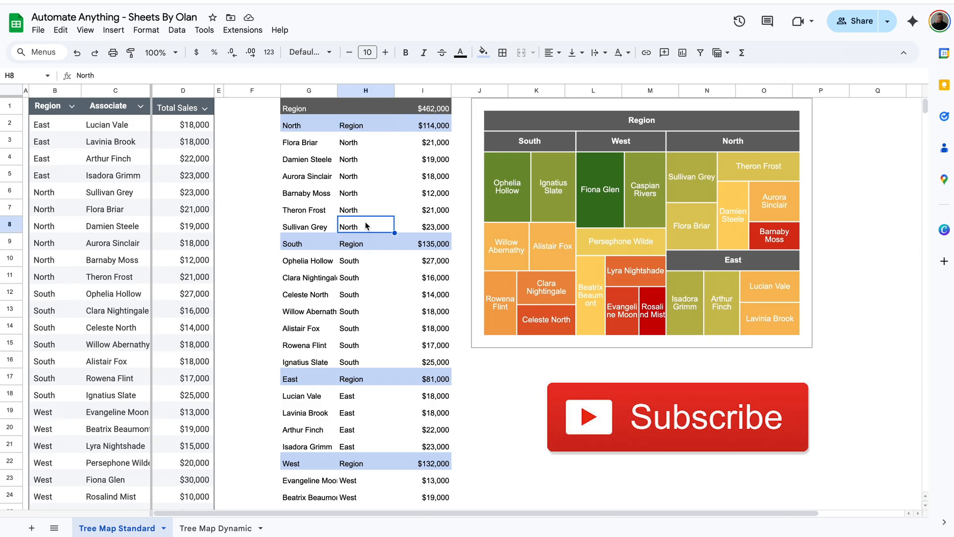
Copy the Region header from B1 into G1
{"action": "left_click", "coordinate": [316, 109]}
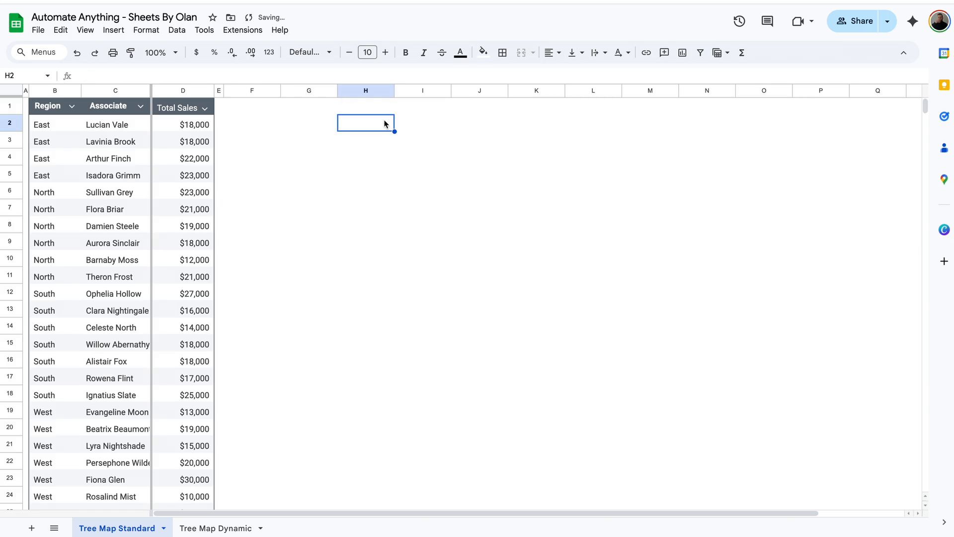
{"action": "left_click", "coordinate": [304, 112]}
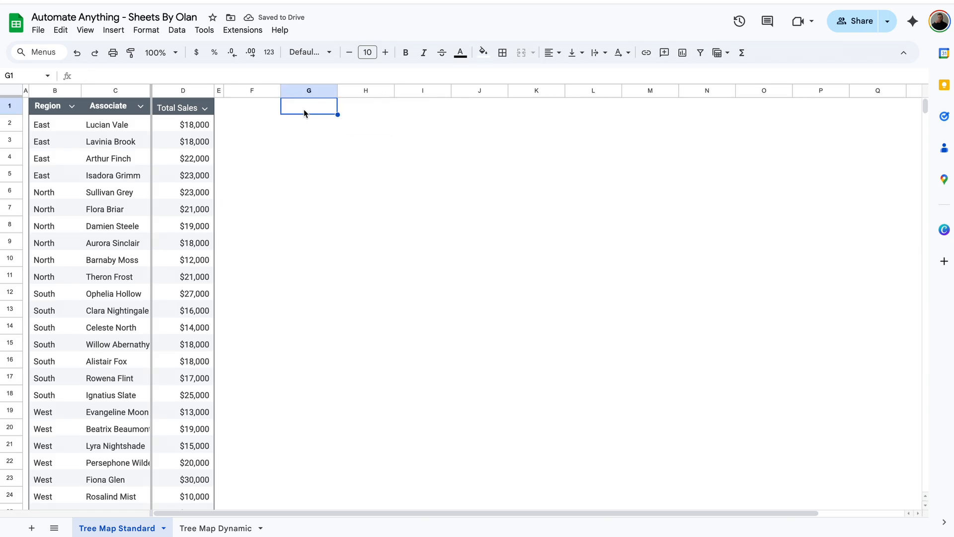
{"action": "left_click", "coordinate": [51, 107]}
{"action": "key", "text": "ctrl+c"}
{"action": "left_click", "coordinate": [308, 103]}
{"action": "key", "text": "ctrl+v"}
Enter =SUM(Tree_Map[Total Sales]) in I1 to show the $462,000 grand total
{"action": "left_click", "coordinate": [399, 112]}
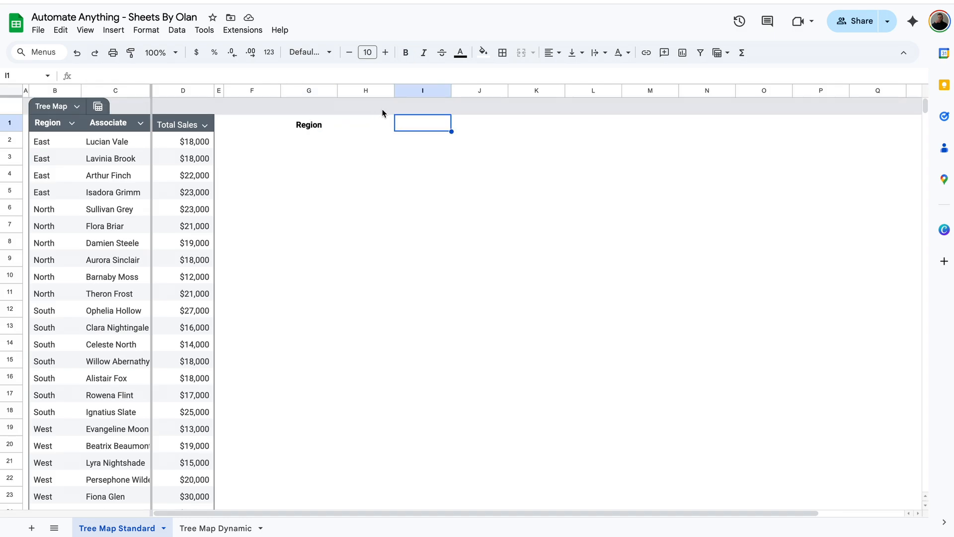
{"action": "left_click", "coordinate": [437, 130]}
{"action": "type", "text": "=sum"}
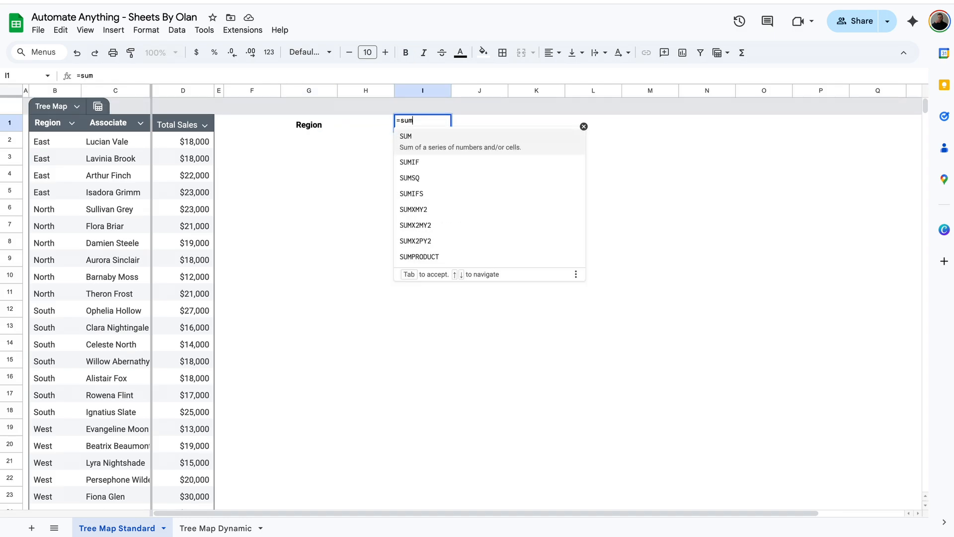
{"action": "key", "text": "Tab"}
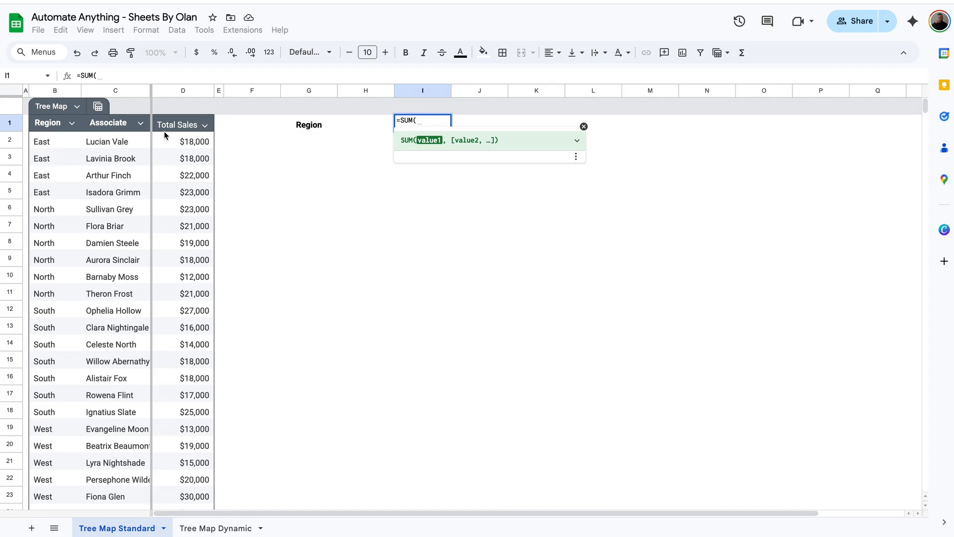
{"action": "left_click_drag", "start_coordinate": [182, 148], "coordinate": [185, 290]}
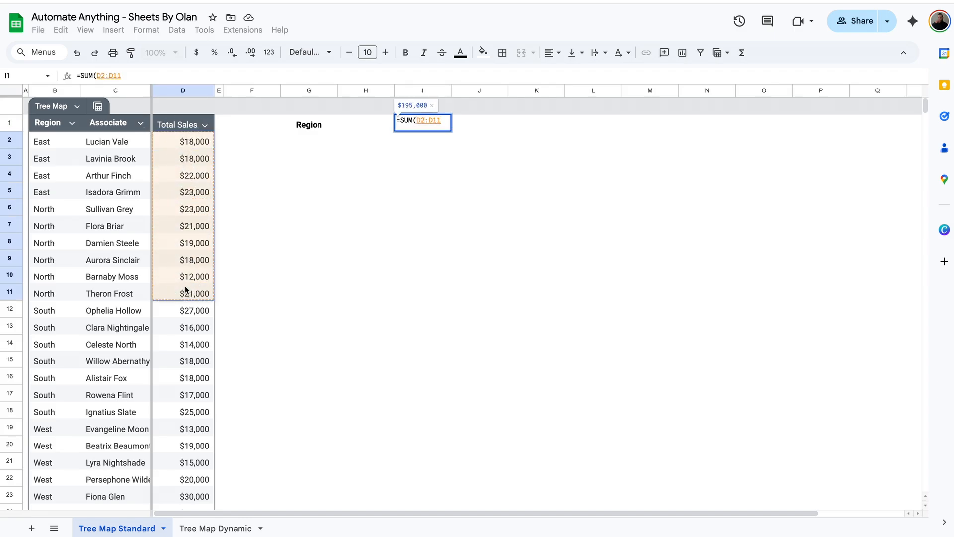
{"action": "key", "text": "BackSpace"}
{"action": "key", "text": "BackSpace"}
{"action": "key", "text": "BackSpace"}
{"action": "key", "text": "BackSpace"}
{"action": "key", "text": "BackSpace"}
{"action": "key", "text": "BackSpace"}
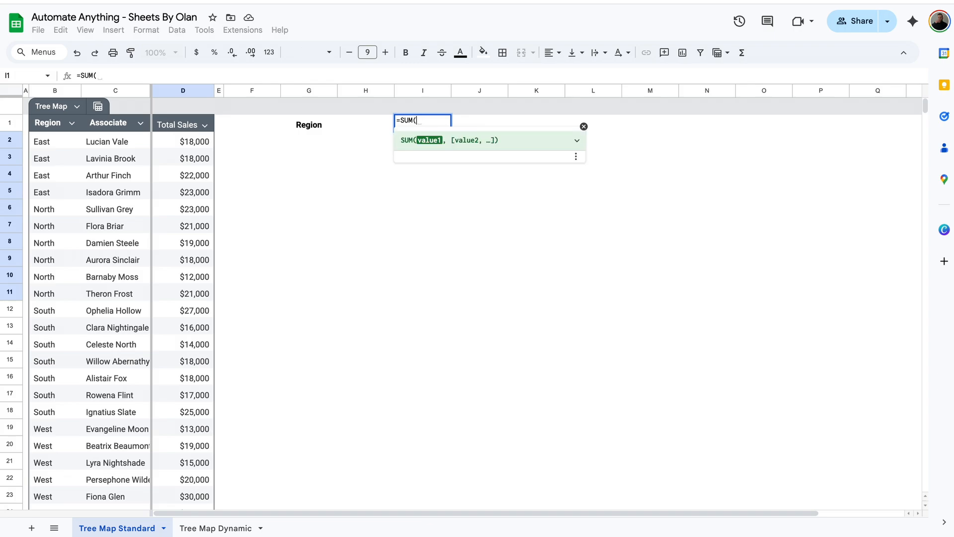
{"action": "type", "text": "total"}
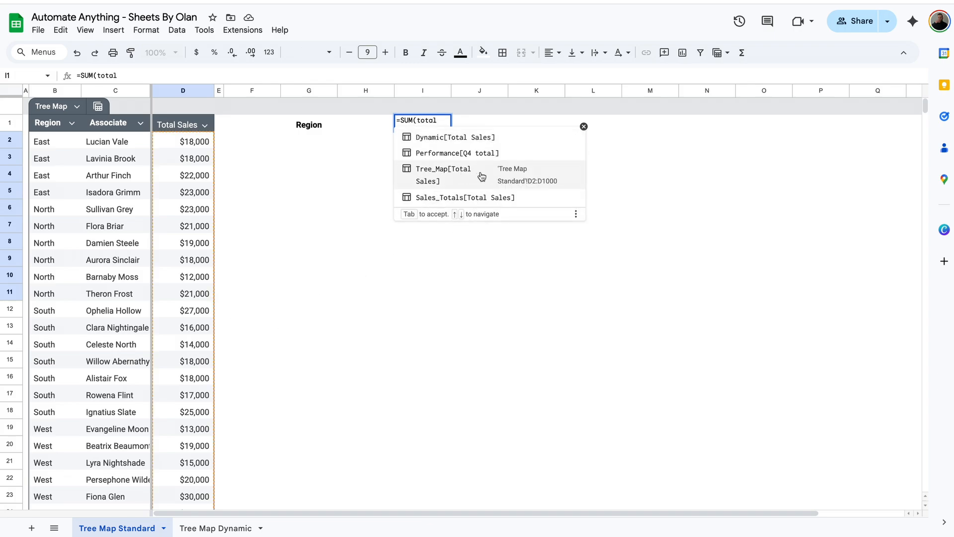
{"action": "left_click", "coordinate": [425, 170]}
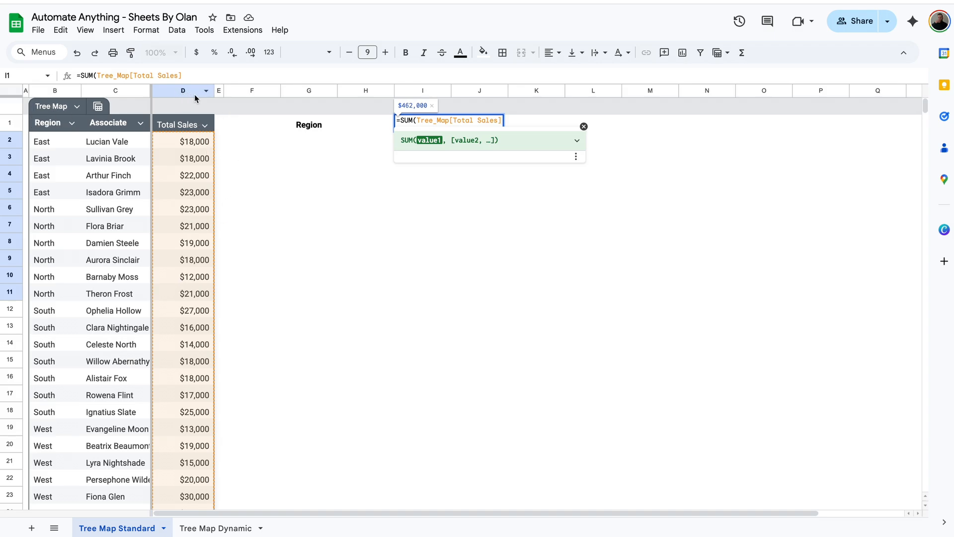
{"action": "key", "text": "Return"}
Confirm the source table is named Tree Map, then select G2 under the Region heading
{"action": "left_click_drag", "start_coordinate": [187, 91], "coordinate": [54, 90]}
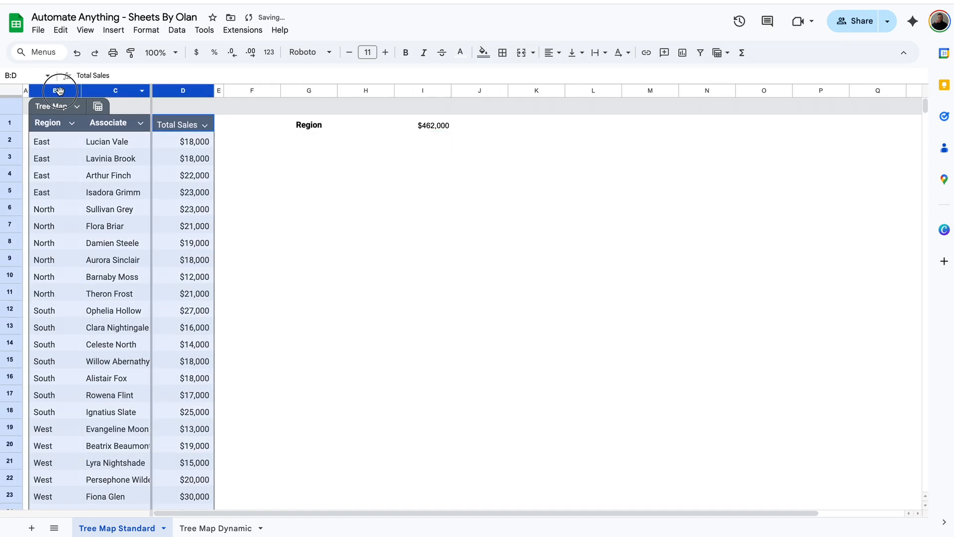
{"action": "left_click", "coordinate": [146, 30]}
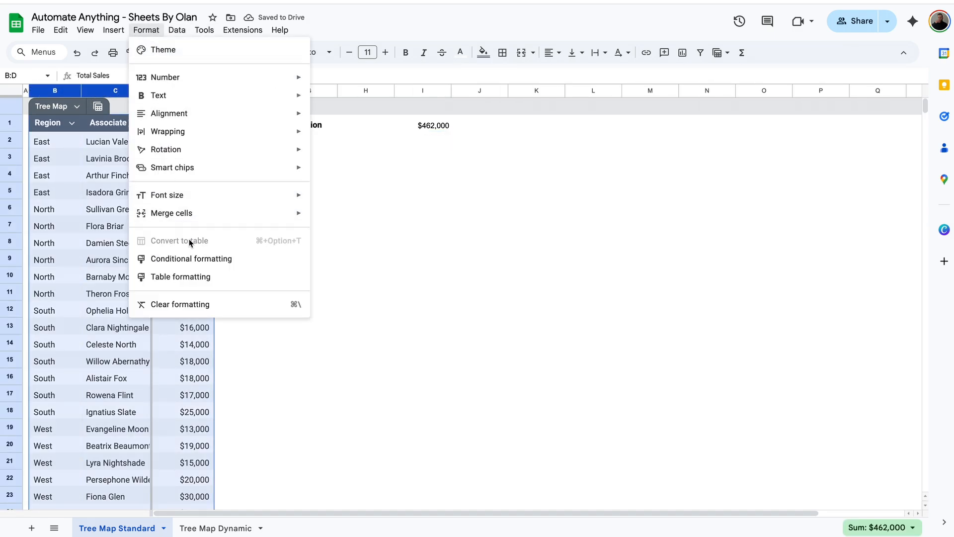
{"action": "left_click", "coordinate": [139, 121]}
{"action": "left_click", "coordinate": [185, 127]}
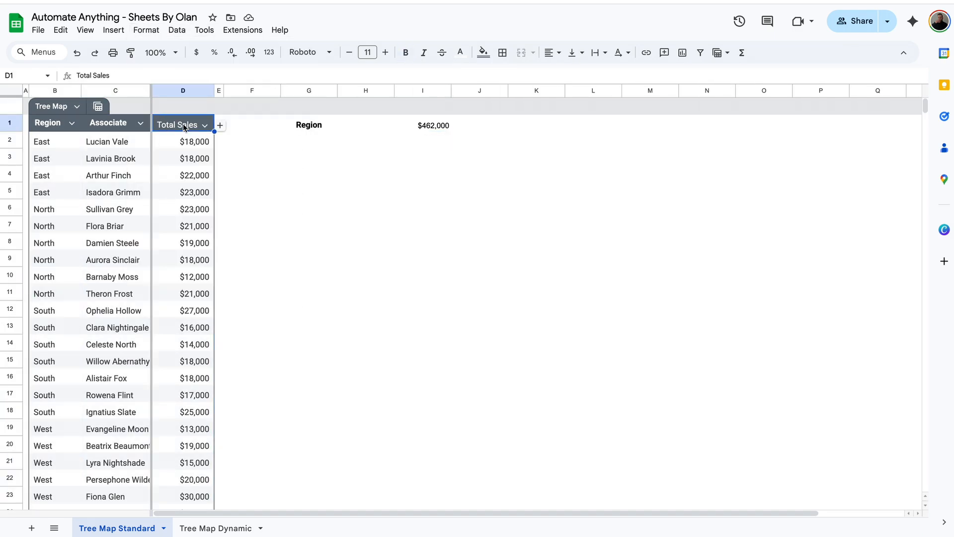
{"action": "double_click", "coordinate": [53, 106]}
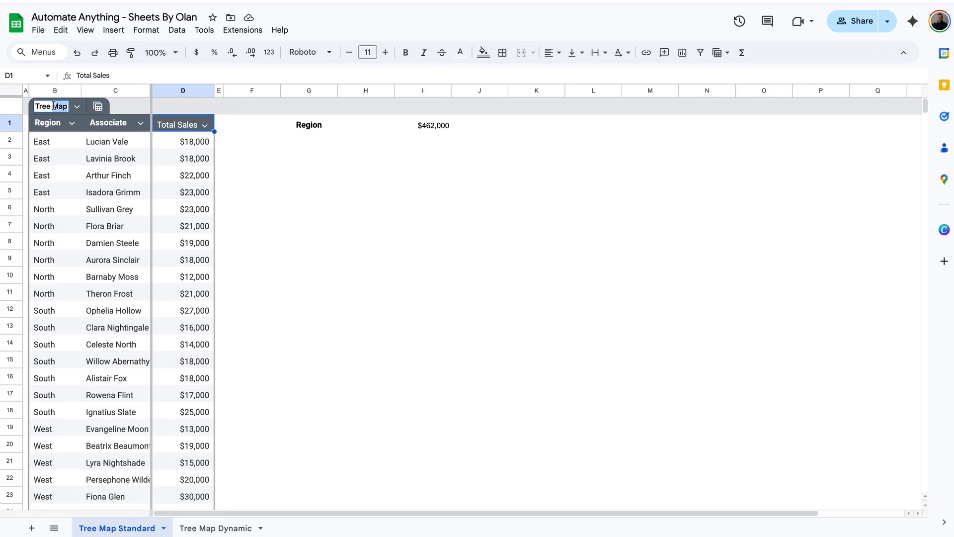
{"action": "left_click", "coordinate": [251, 128]}
{"action": "left_click", "coordinate": [437, 126]}
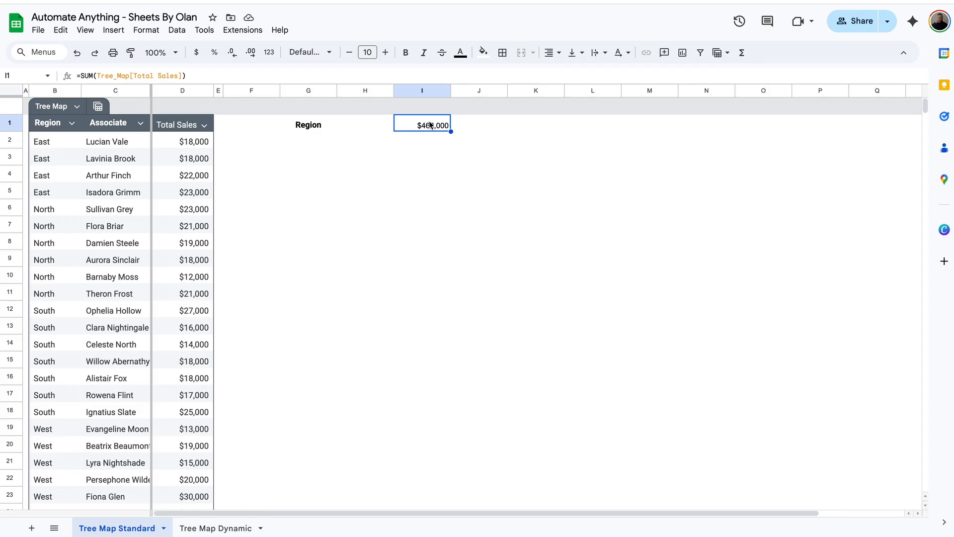
{"action": "left_click", "coordinate": [349, 145]}
{"action": "left_click", "coordinate": [308, 141]}
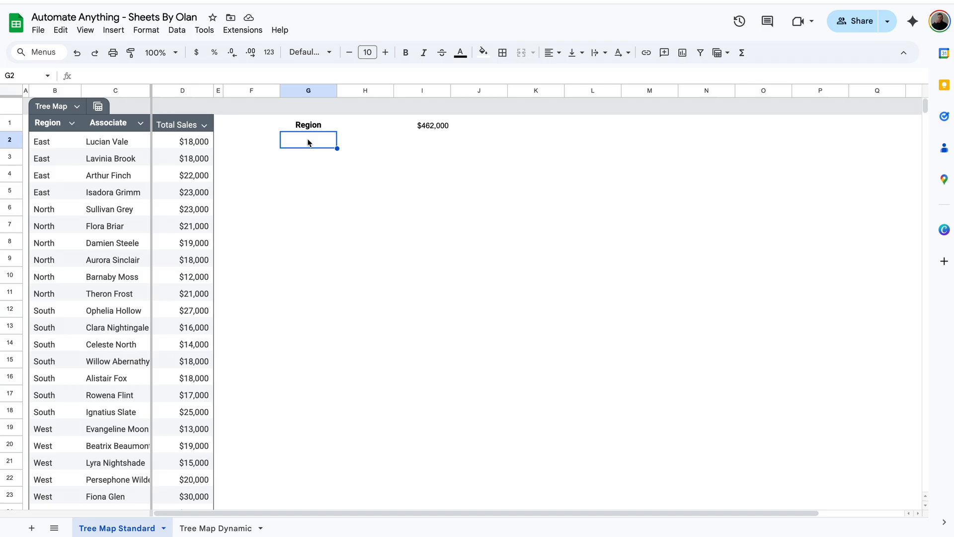
Enter =UNIQUE(Tree_Map[Region]) in G2 to list the four regions
{"action": "type", "text": "=uniqu"}
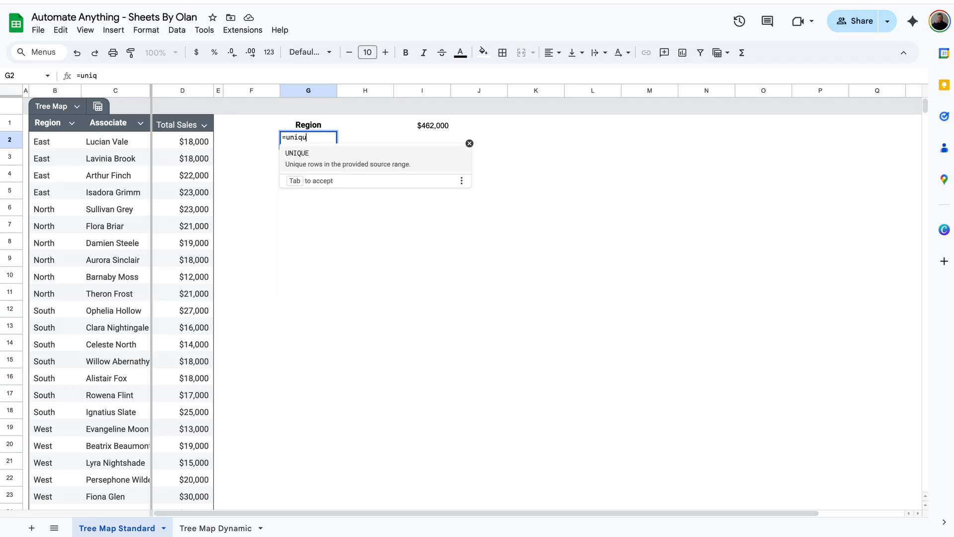
{"action": "key", "text": "Tab"}
{"action": "type", "text": "region"}
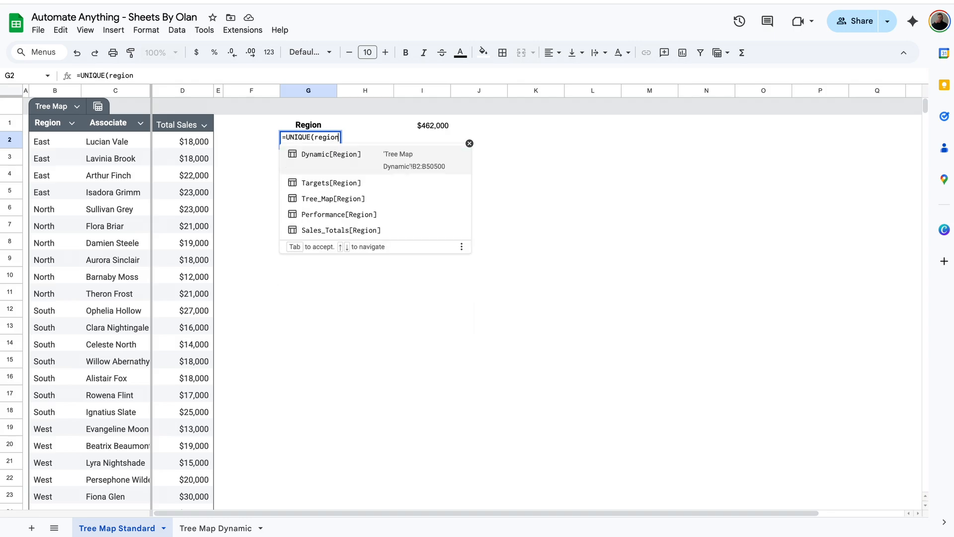
{"action": "key", "text": "Tab"}
{"action": "key", "text": "Return"}
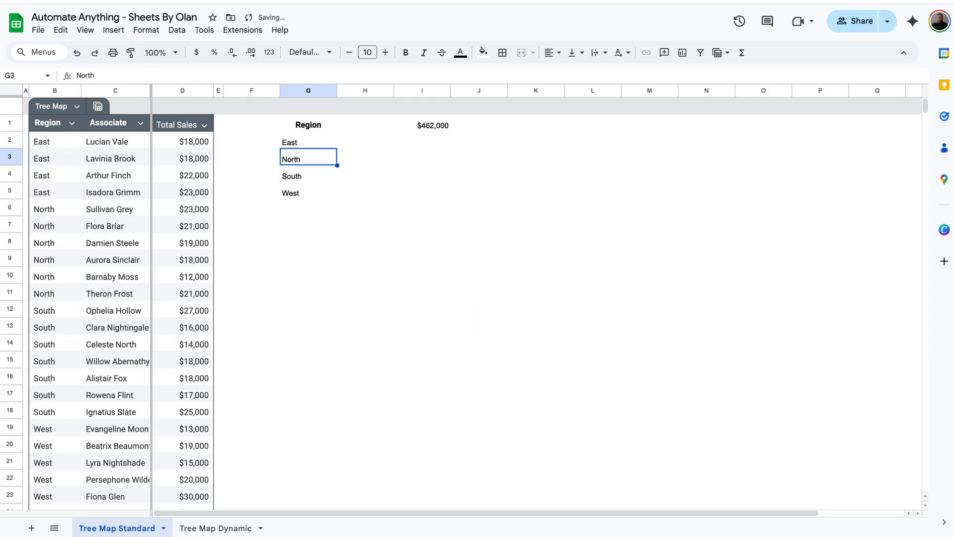
Convert the region list to fixed values with Paste special, values only
{"action": "left_click_drag", "start_coordinate": [290, 143], "coordinate": [300, 197]}
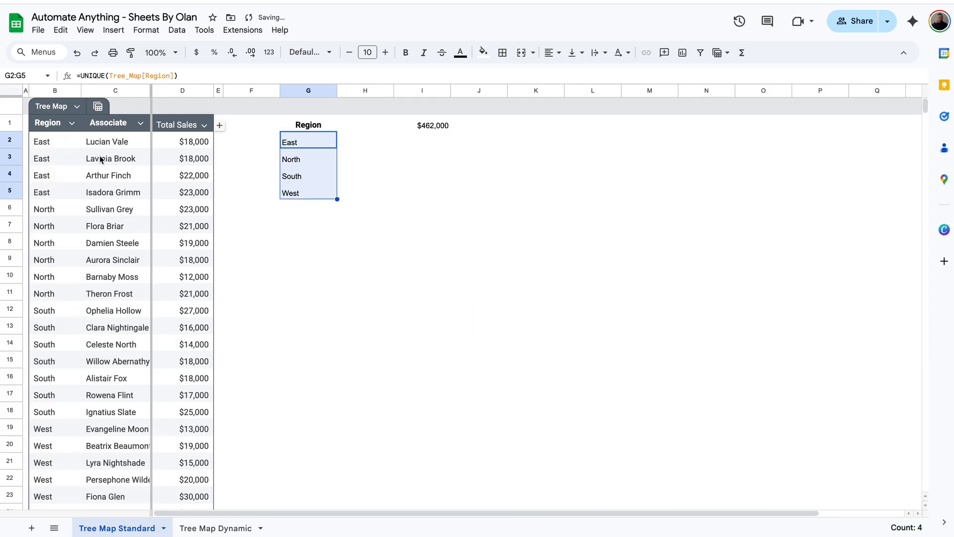
{"action": "left_click", "coordinate": [311, 180]}
{"action": "left_click_drag", "start_coordinate": [310, 142], "coordinate": [314, 198]}
{"action": "key", "text": "super+c"}
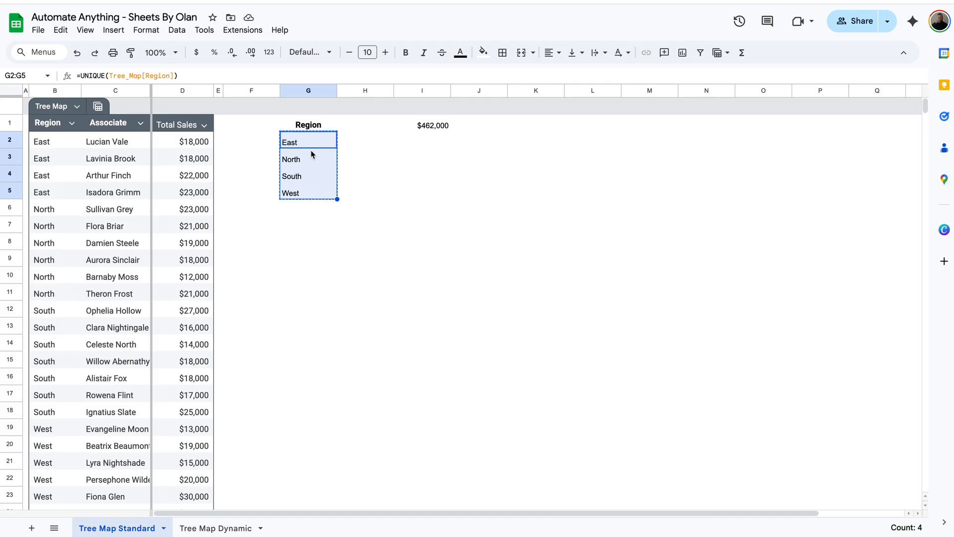
{"action": "right_click", "coordinate": [312, 150]}
{"action": "mouse_move", "coordinate": [373, 208]}
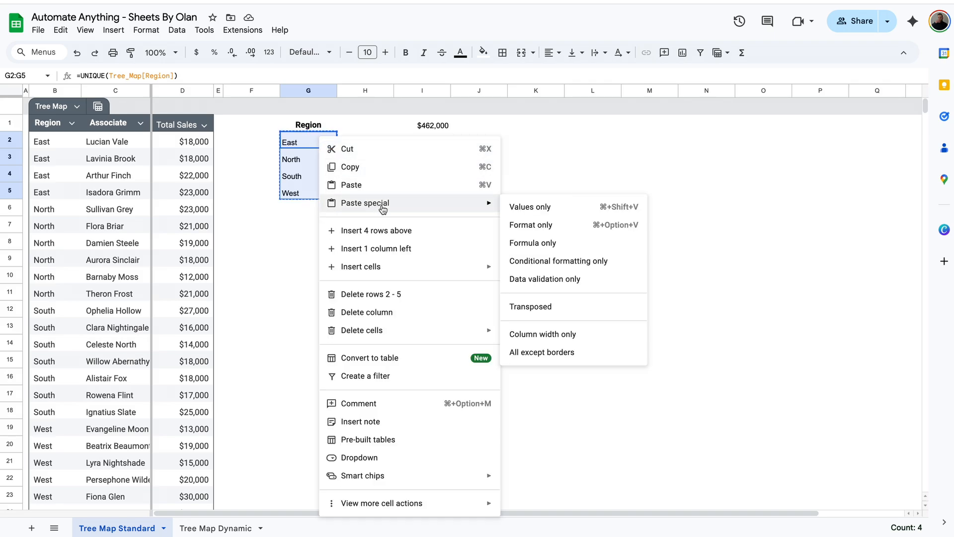
{"action": "left_click", "coordinate": [533, 213]}
{"action": "left_click", "coordinate": [313, 157]}
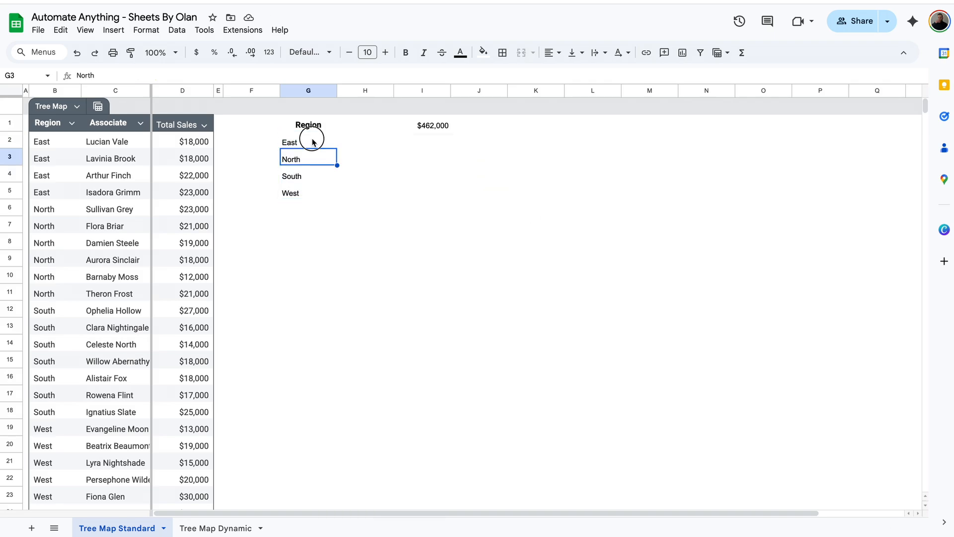
{"action": "left_click", "coordinate": [313, 139]}
{"action": "left_click", "coordinate": [306, 158]}
Move North, South and West down to G11:G13
{"action": "left_click_drag", "start_coordinate": [306, 144], "coordinate": [304, 196]}
{"action": "left_click", "coordinate": [304, 195]}
{"action": "left_click_drag", "start_coordinate": [305, 159], "coordinate": [305, 194]}
{"action": "key", "text": "ctrl+c"}
{"action": "left_click", "coordinate": [300, 295]}
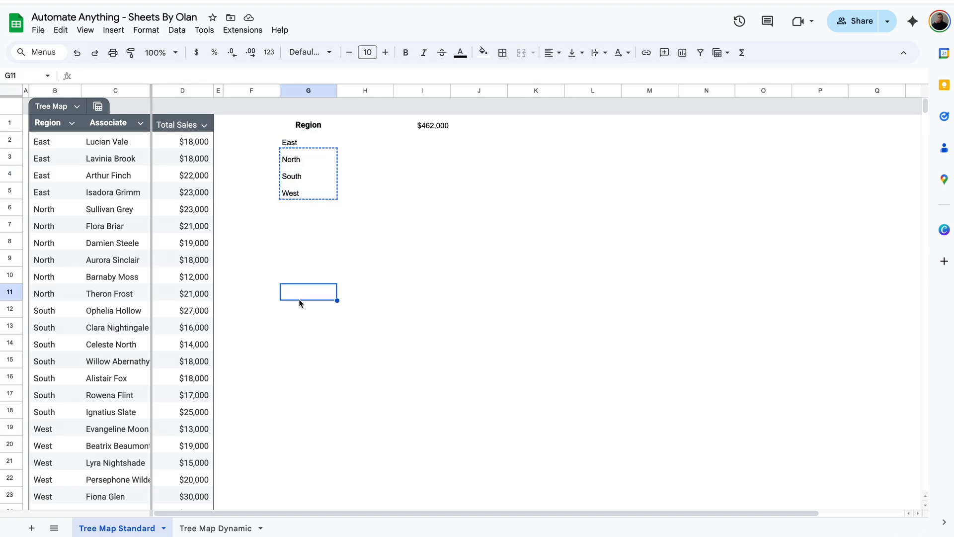
{"action": "key", "text": "ctrl+v"}
Copy East's four associate names from column C into the cells beneath East
{"action": "left_click", "coordinate": [306, 155]}
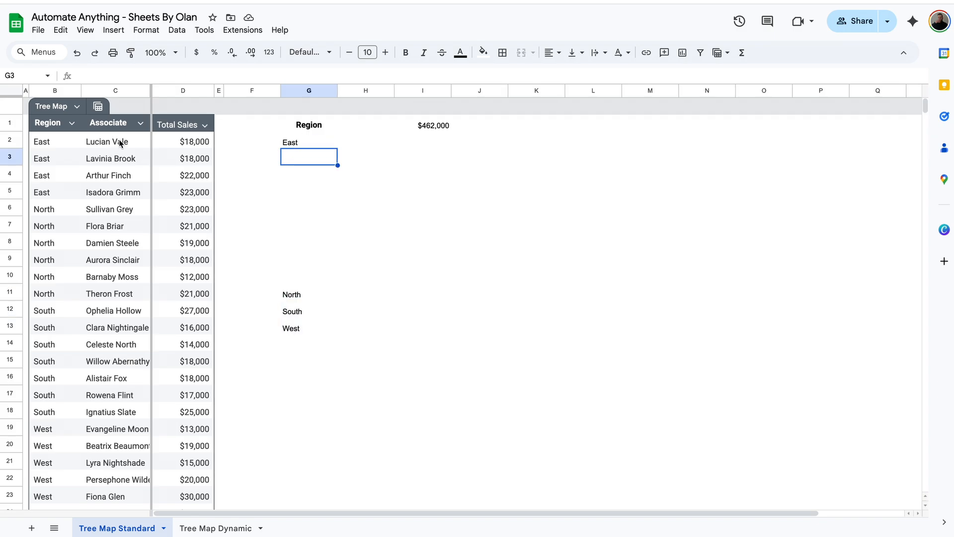
{"action": "left_click_drag", "start_coordinate": [115, 145], "coordinate": [132, 195]}
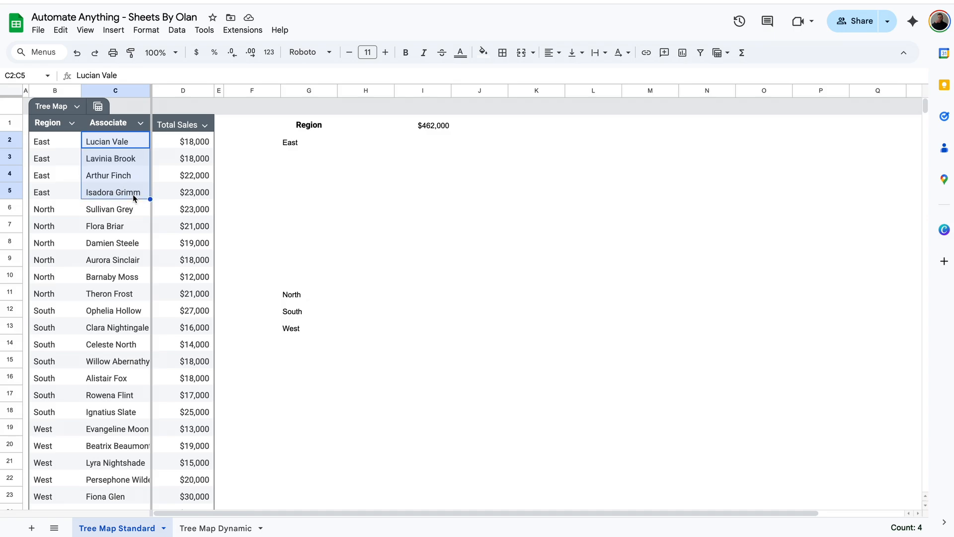
{"action": "key", "text": "ctrl+c"}
{"action": "left_click", "coordinate": [293, 158]}
{"action": "key", "text": "ctrl+v"}
Paste East and each associate's sales amount beside the four East associates
{"action": "left_click_drag", "start_coordinate": [50, 142], "coordinate": [53, 196]}
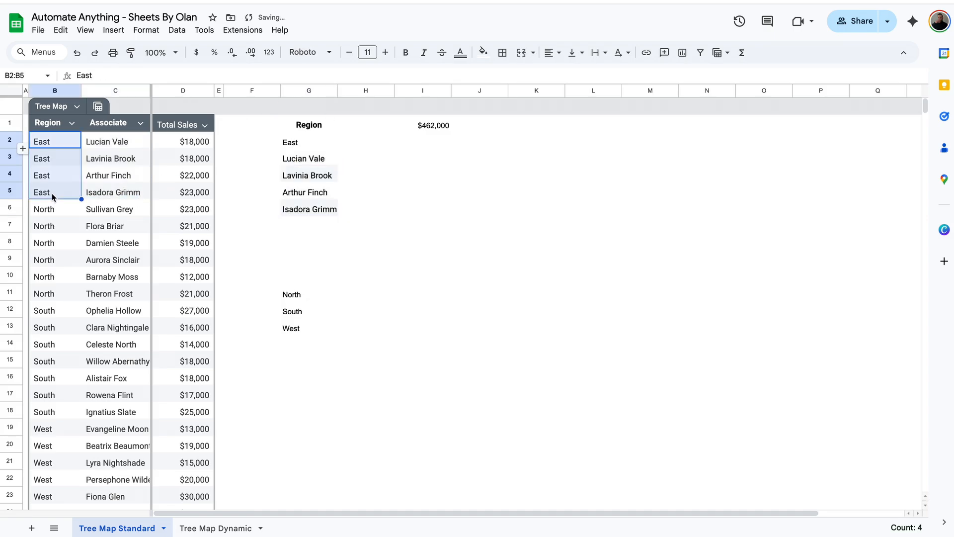
{"action": "key", "text": "ctrl+c"}
{"action": "left_click", "coordinate": [369, 159]}
{"action": "key", "text": "ctrl+v"}
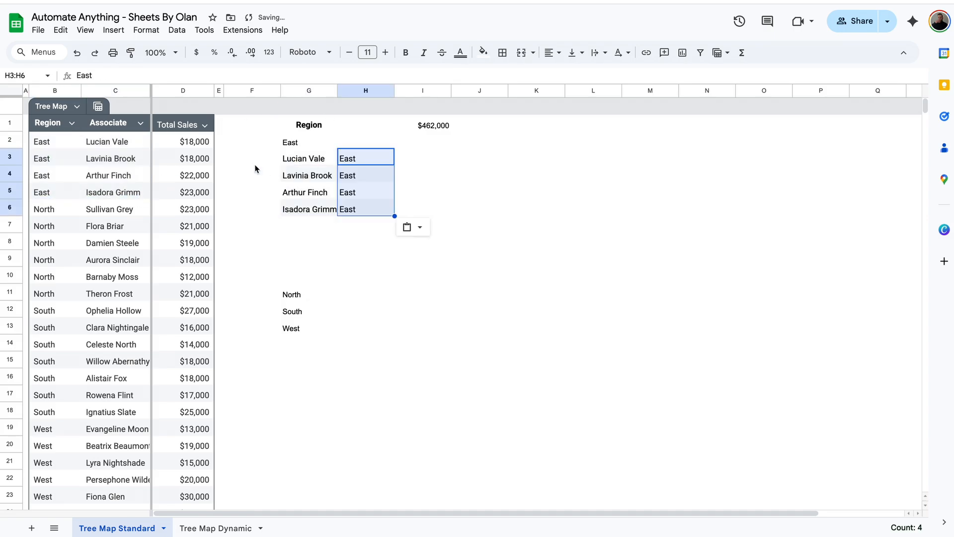
{"action": "left_click_drag", "start_coordinate": [194, 141], "coordinate": [201, 192]}
{"action": "key", "text": "ctrl+c"}
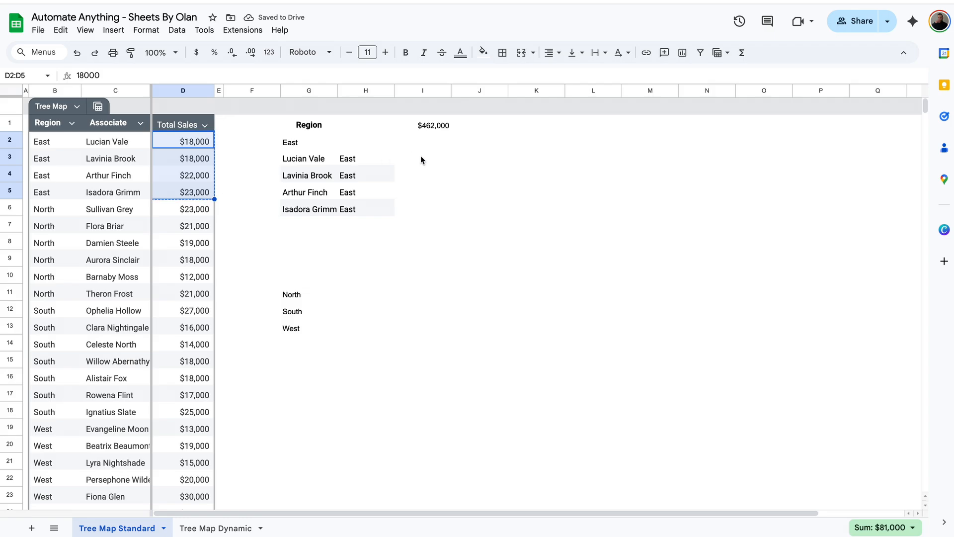
{"action": "left_click", "coordinate": [421, 159]}
{"action": "key", "text": "ctrl+v"}
Enter =FILTER(Tree_Map[Associate],Tree_Map[Region]=G2) in G3 to list East's associates
{"action": "left_click", "coordinate": [447, 158]}
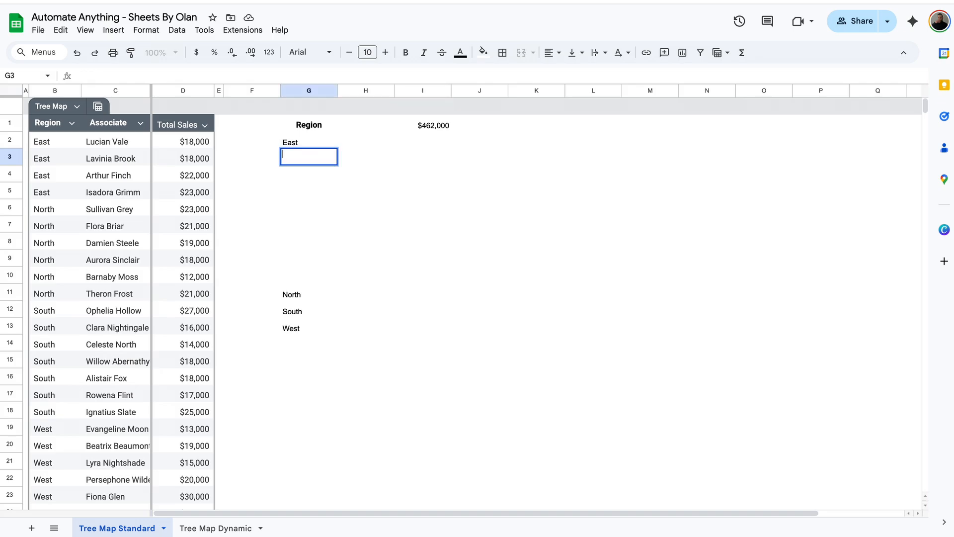
{"action": "type", "text": "=filter"}
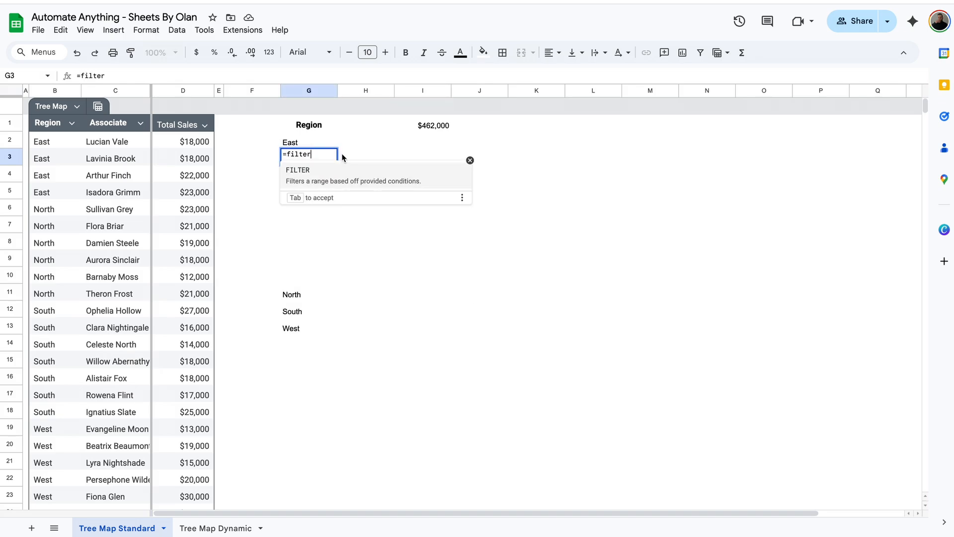
{"action": "key", "text": "Tab"}
{"action": "left_click", "coordinate": [135, 144]}
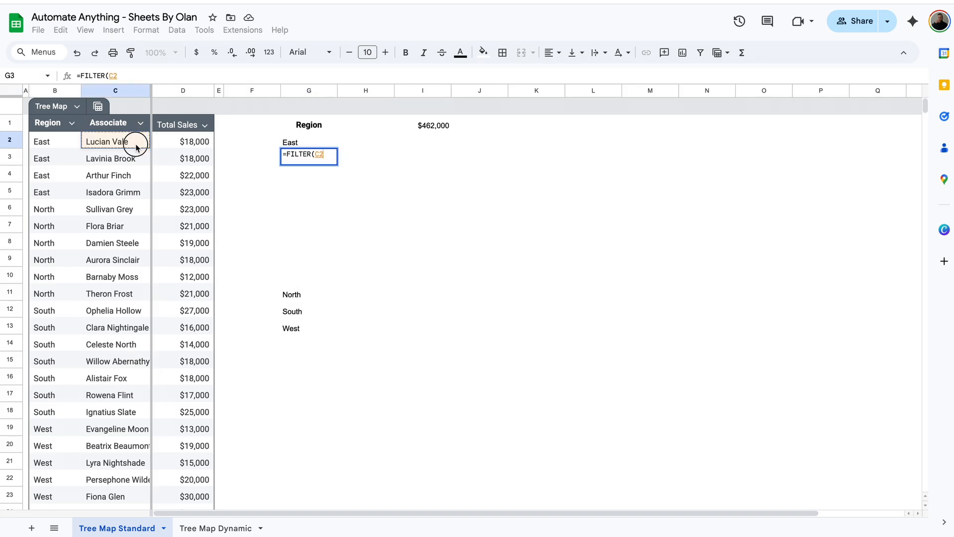
{"action": "key", "text": "BackSpace"}
{"action": "key", "text": "BackSpace"}
{"action": "type", "text": "as"}
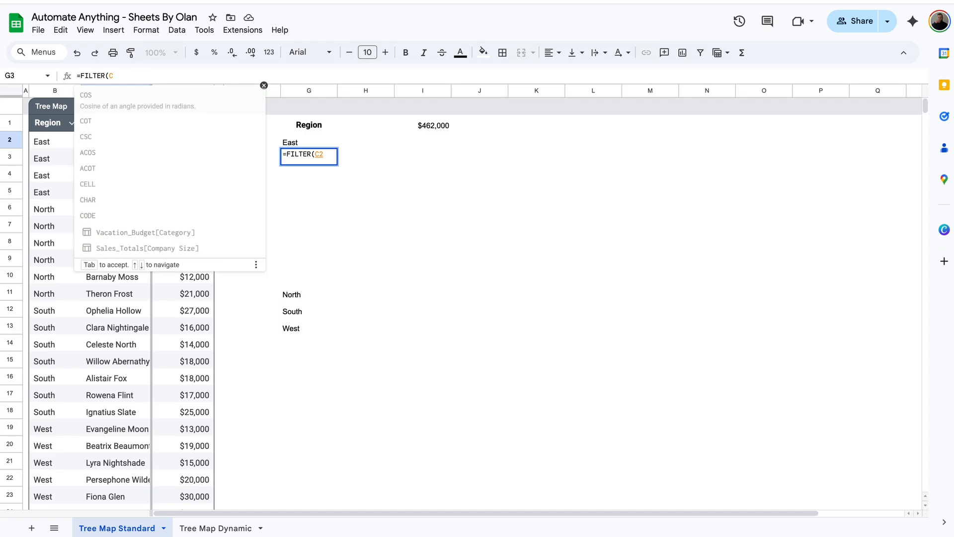
{"action": "type", "text": "so"}
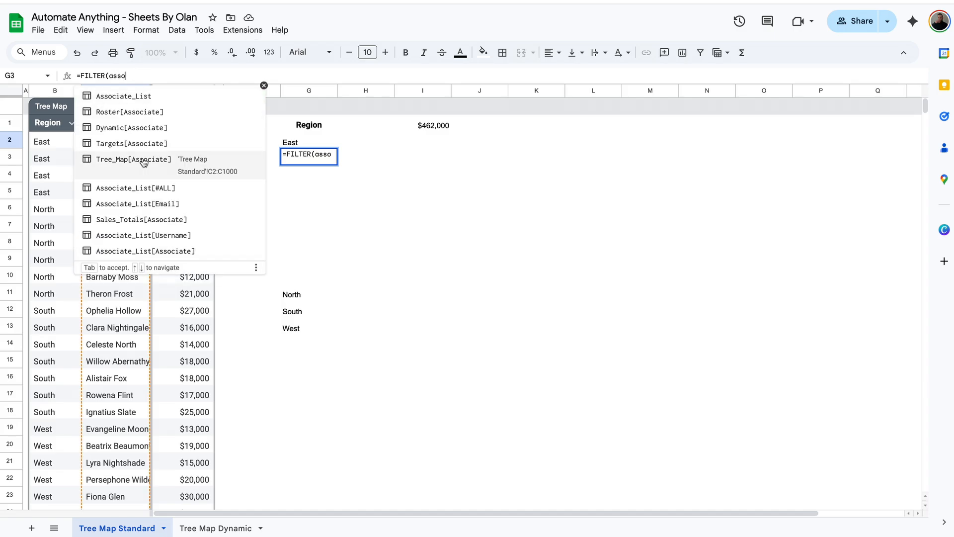
{"action": "left_click", "coordinate": [144, 160]}
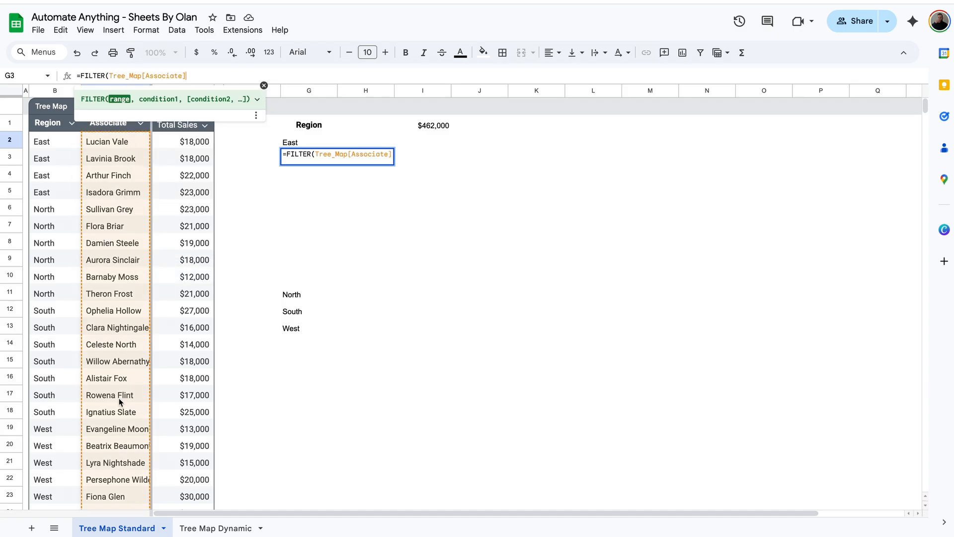
{"action": "type", "text": ","}
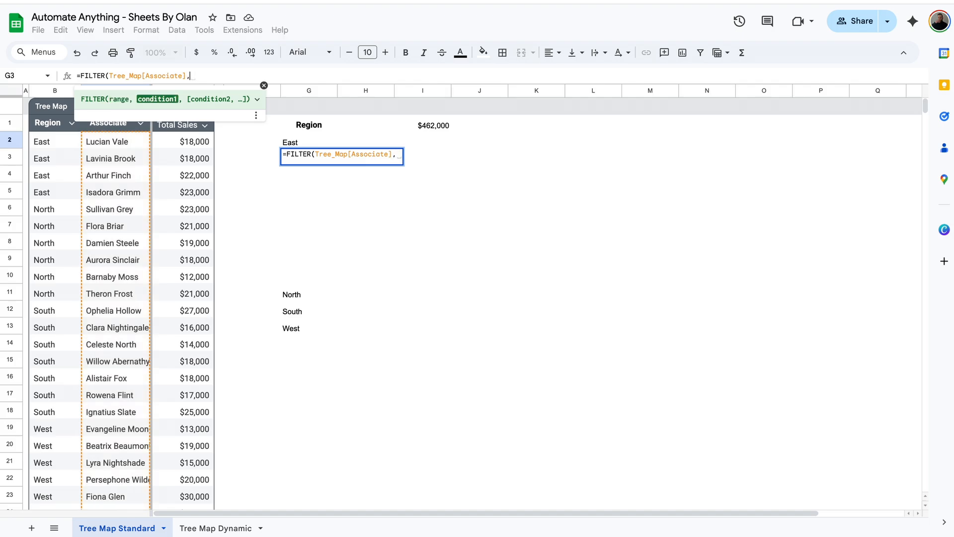
{"action": "type", "text": "region"}
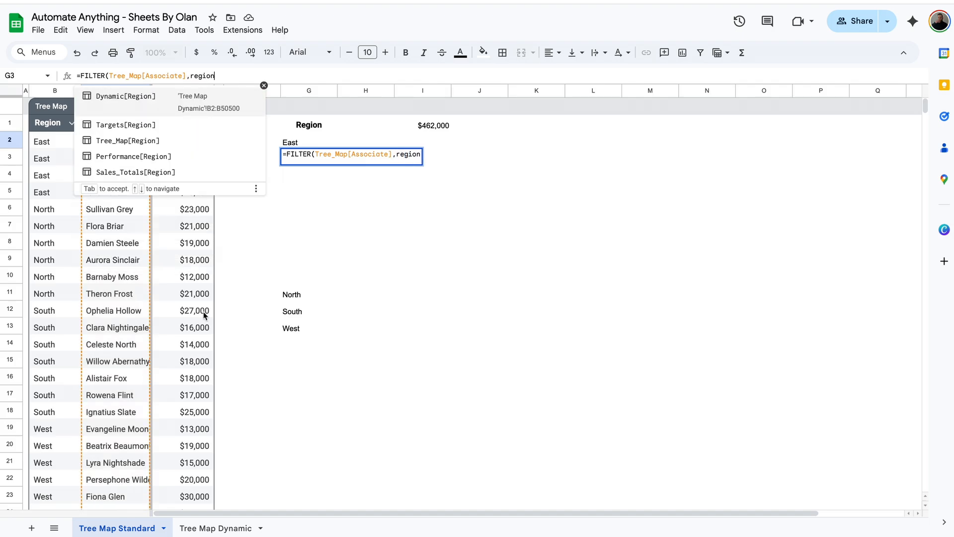
{"action": "left_click", "coordinate": [172, 128]}
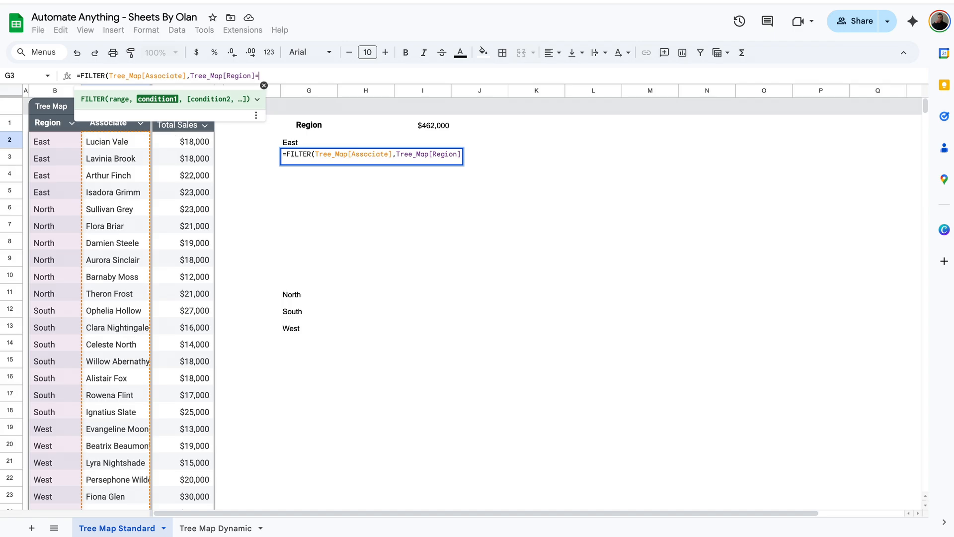
{"action": "type", "text": "="}
{"action": "left_click", "coordinate": [312, 142]}
{"action": "key", "text": "Return"}
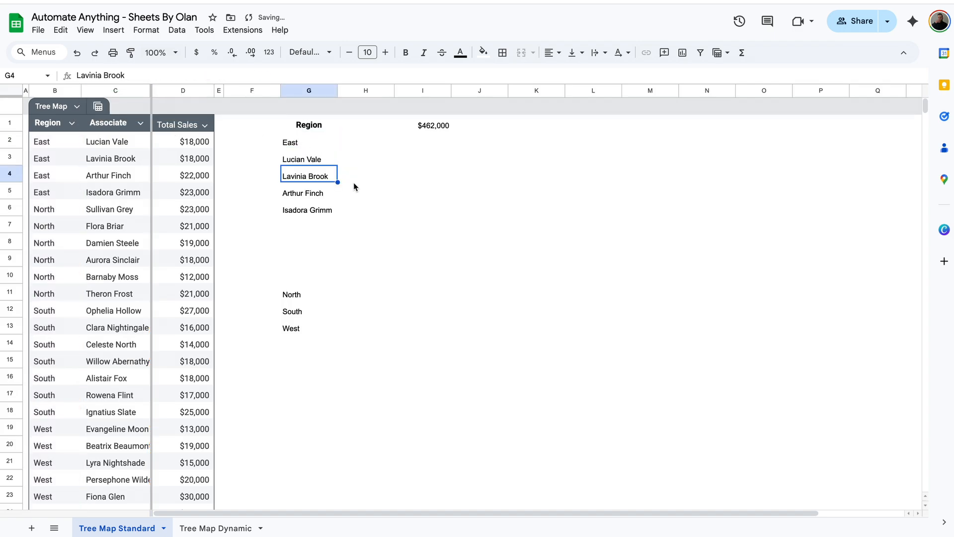
{"action": "left_click_drag", "start_coordinate": [325, 163], "coordinate": [325, 212]}
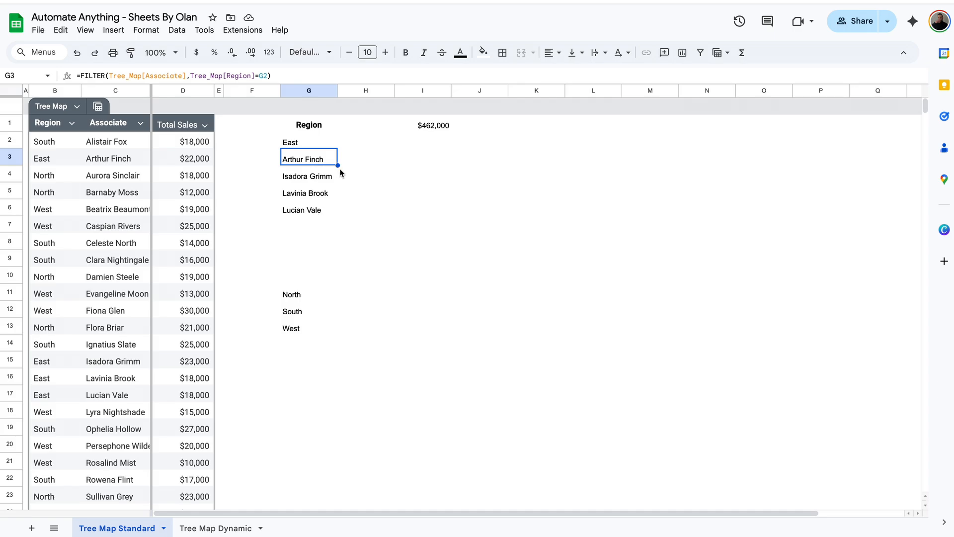
Fill the East label beside all four East associates in column H
{"action": "left_click", "coordinate": [361, 163]}
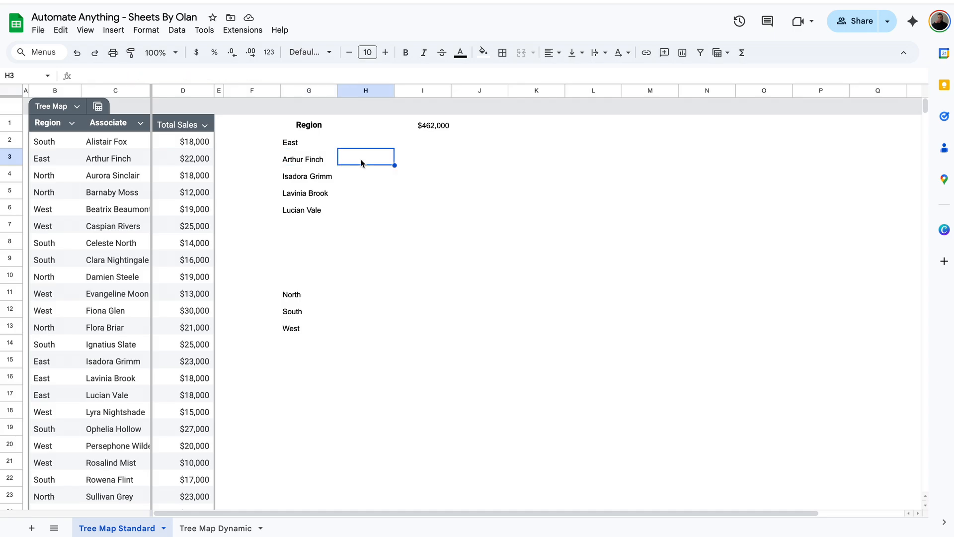
{"action": "left_click", "coordinate": [292, 142]}
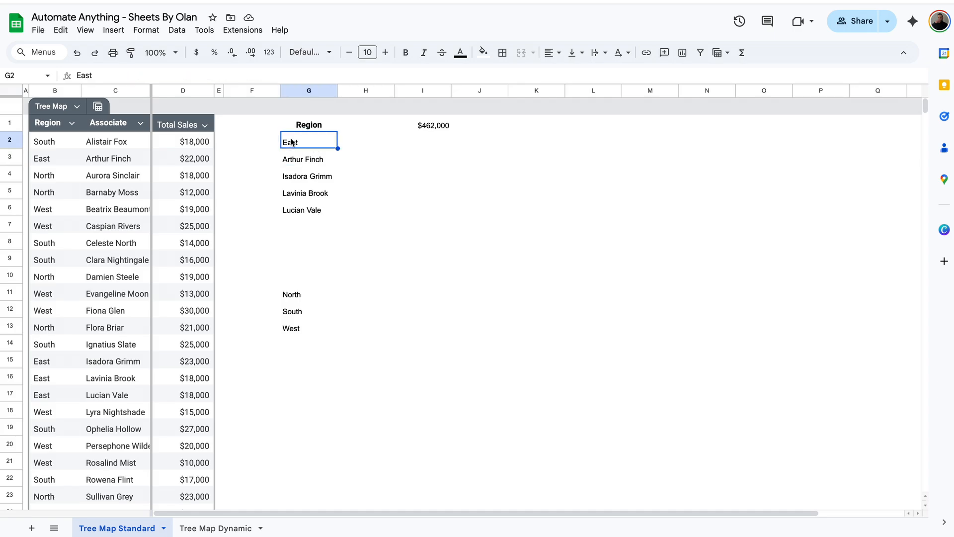
{"action": "key", "text": "ctrl+c"}
{"action": "left_click", "coordinate": [376, 160]}
{"action": "key", "text": "ctrl+v"}
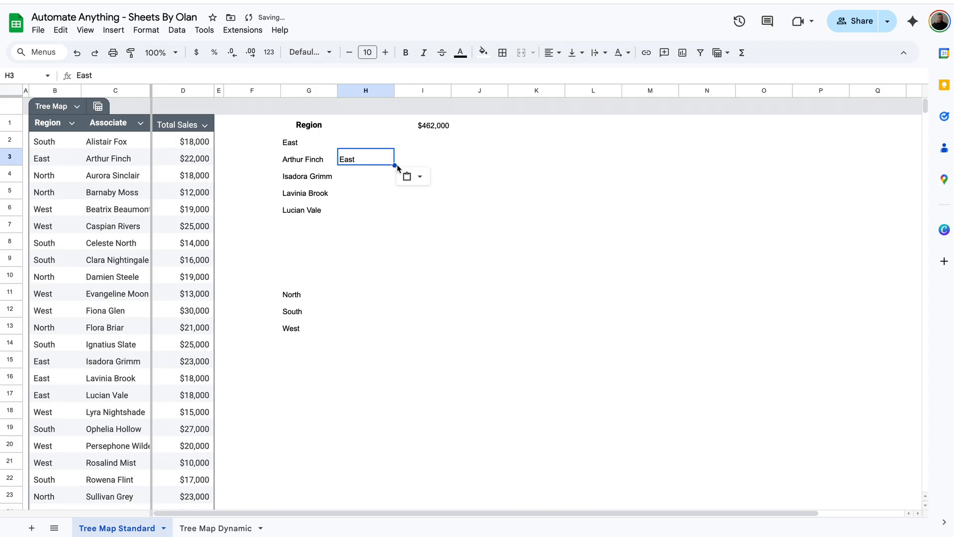
{"action": "left_click_drag", "start_coordinate": [396, 165], "coordinate": [381, 207]}
Enter =XLOOKUP(G3,Tree_Map[Associate],Tree_Map[Total Sales],) in I3, returning $22,000
{"action": "left_click", "coordinate": [397, 156]}
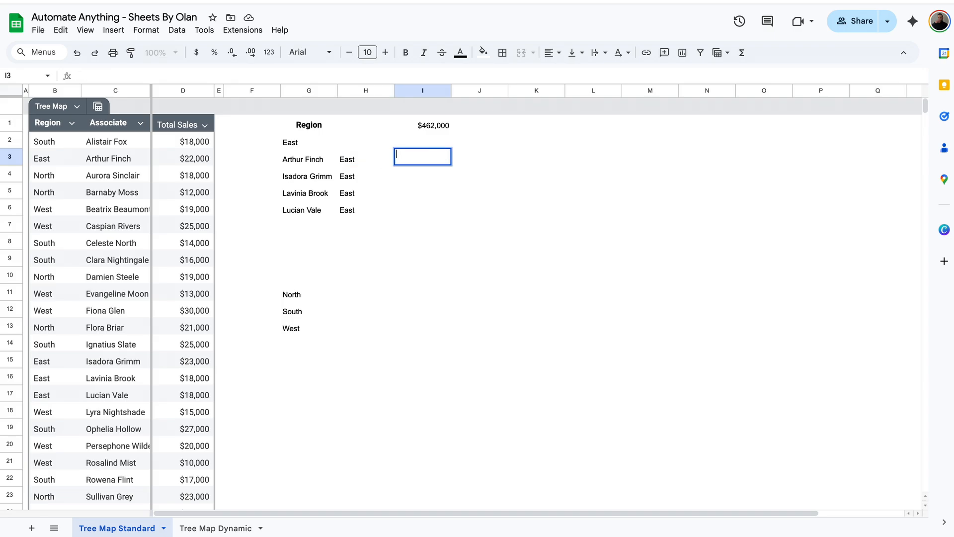
{"action": "type", "text": "=xlookup"}
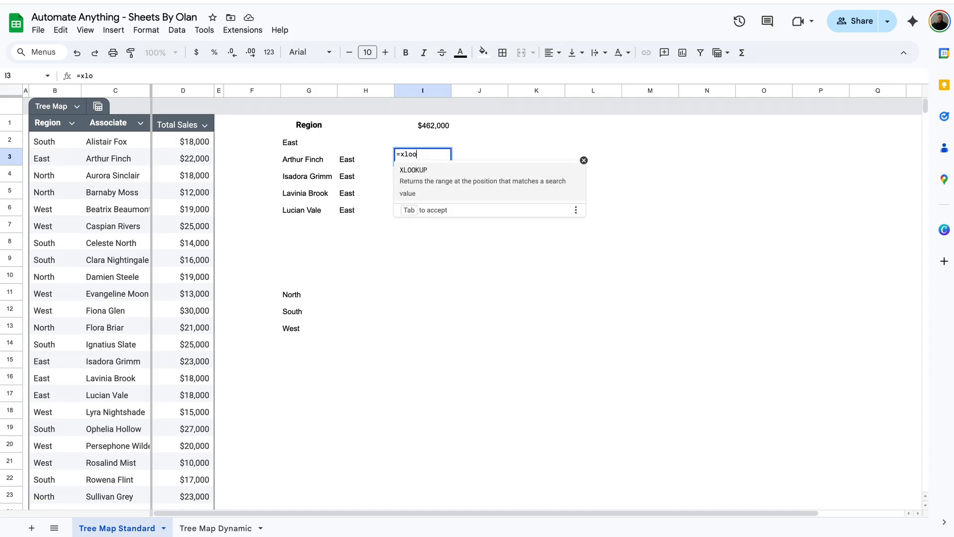
{"action": "left_click", "coordinate": [440, 170]}
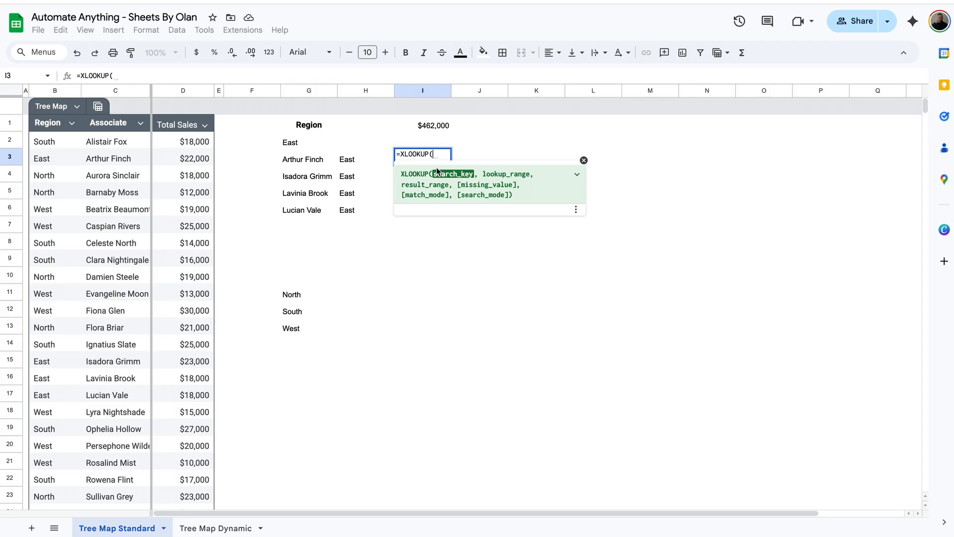
{"action": "left_click", "coordinate": [311, 162]}
{"action": "type", "text": ","}
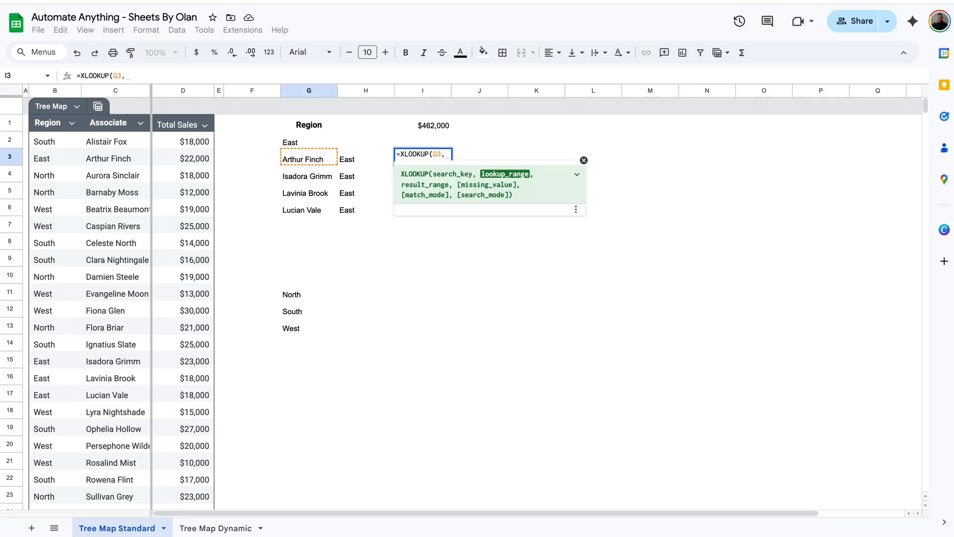
{"action": "type", "text": "asso"}
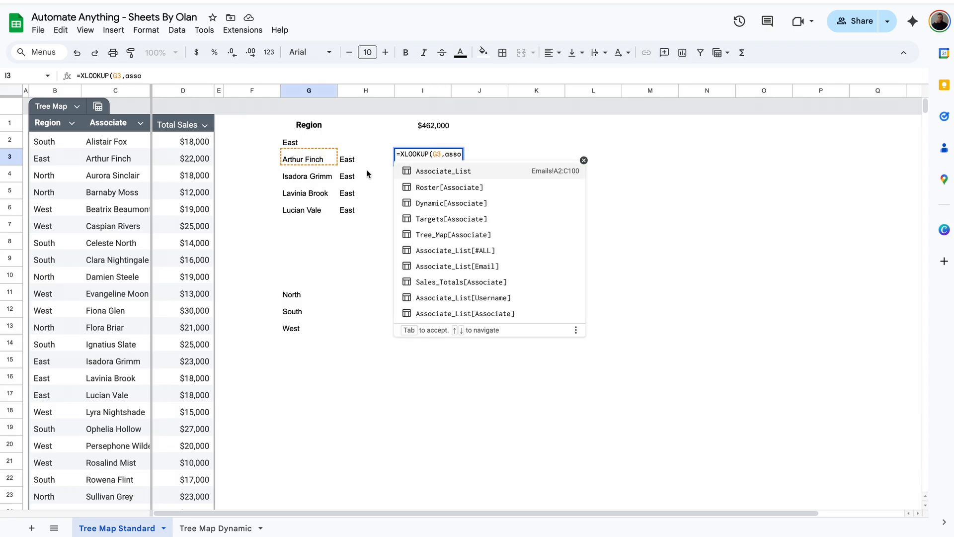
{"action": "left_click", "coordinate": [453, 234]}
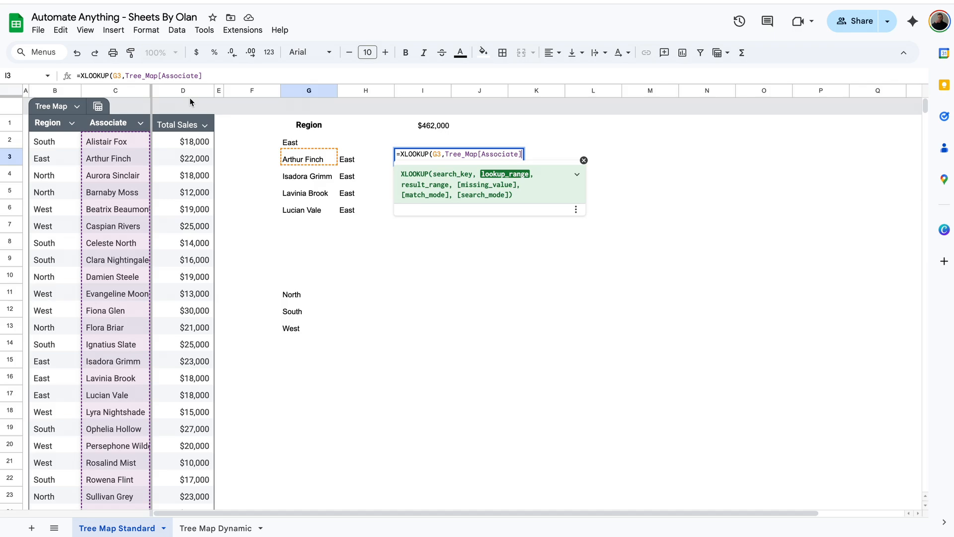
{"action": "left_click", "coordinate": [225, 74]}
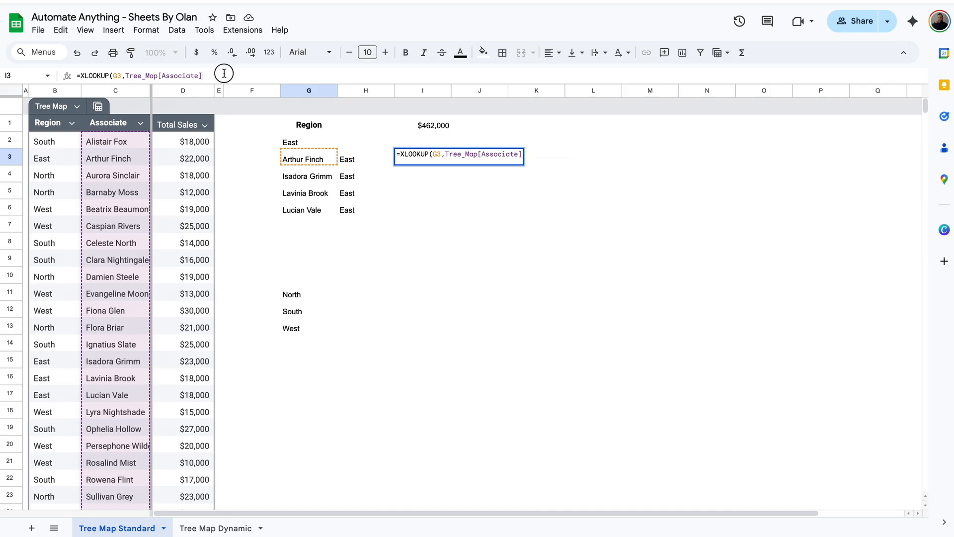
{"action": "type", "text": ","}
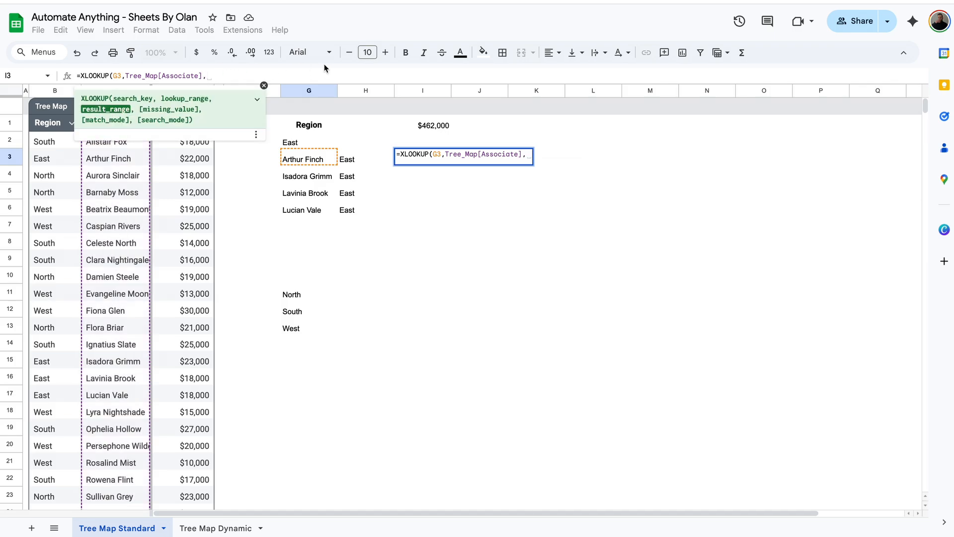
{"action": "type", "text": "total"}
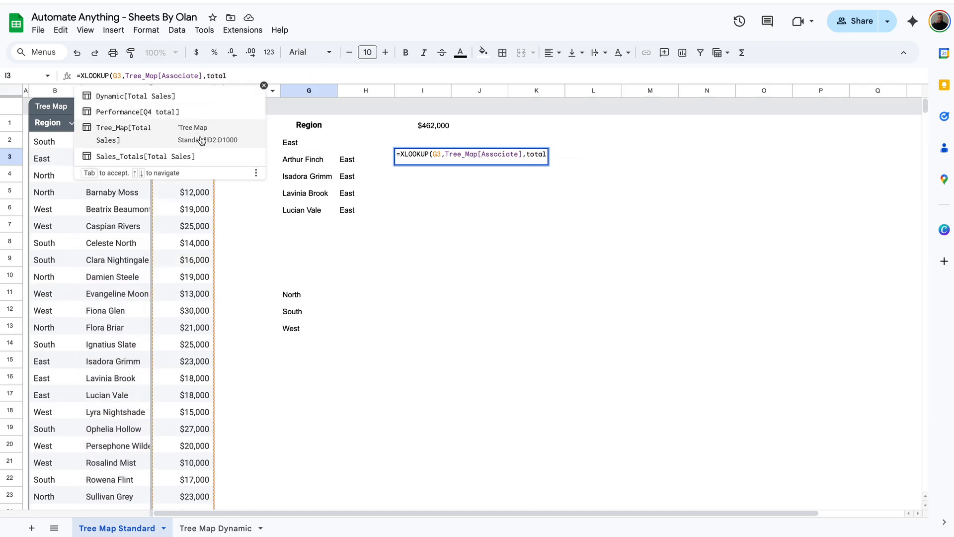
{"action": "left_click", "coordinate": [201, 140]}
{"action": "type", "text": ","}
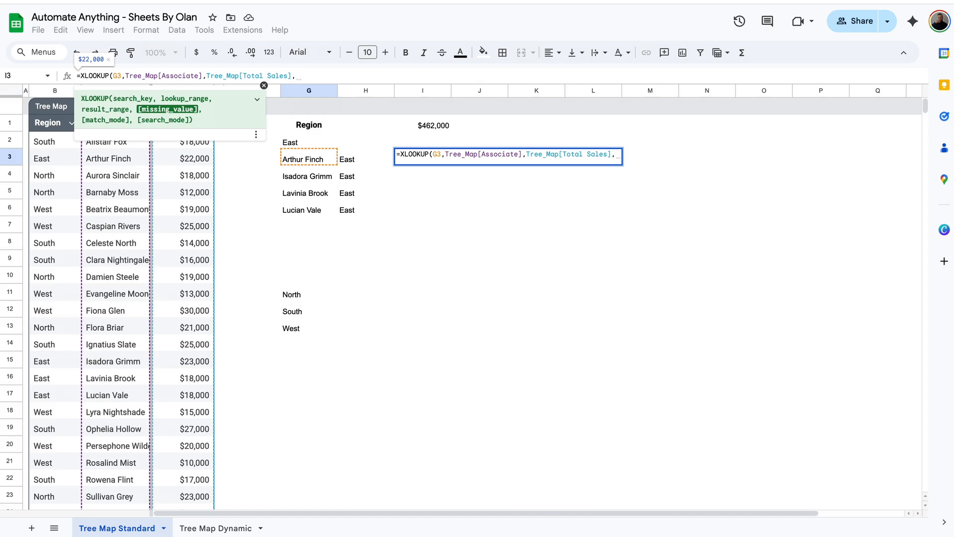
{"action": "key", "text": "Return"}
Verify the $22,000 result and fill the lookup down to I6
{"action": "left_click", "coordinate": [454, 160]}
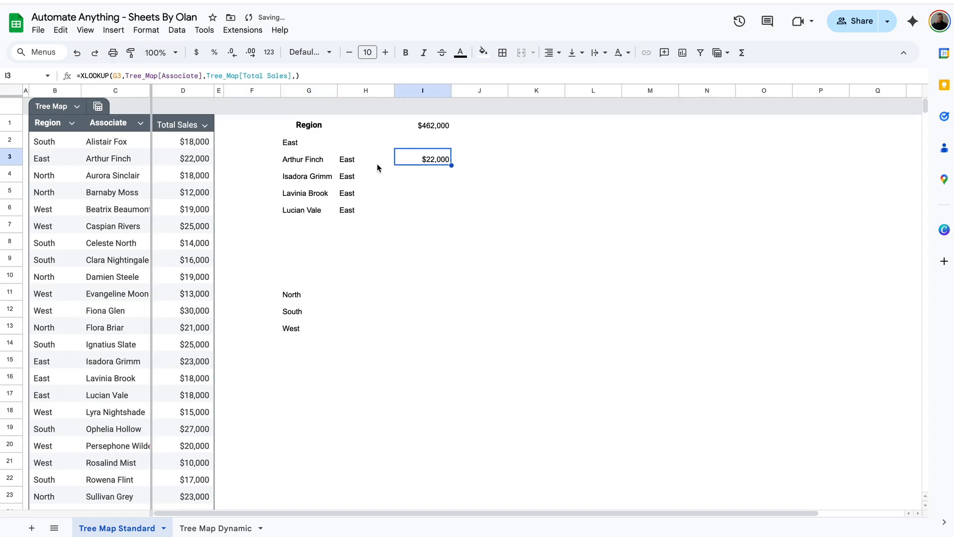
{"action": "left_click", "coordinate": [187, 159]}
{"action": "left_click", "coordinate": [421, 158]}
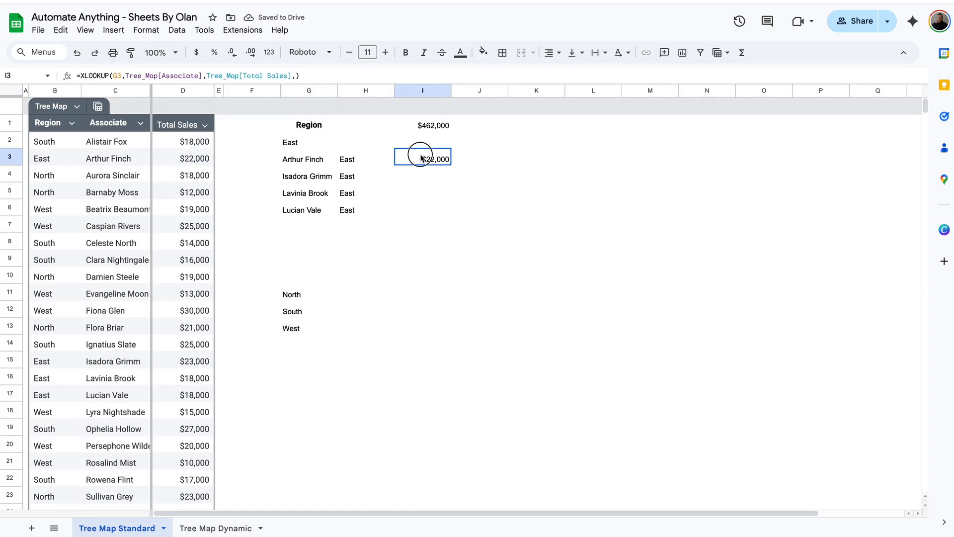
{"action": "left_click_drag", "start_coordinate": [451, 166], "coordinate": [443, 211]}
{"action": "left_click", "coordinate": [444, 215]}
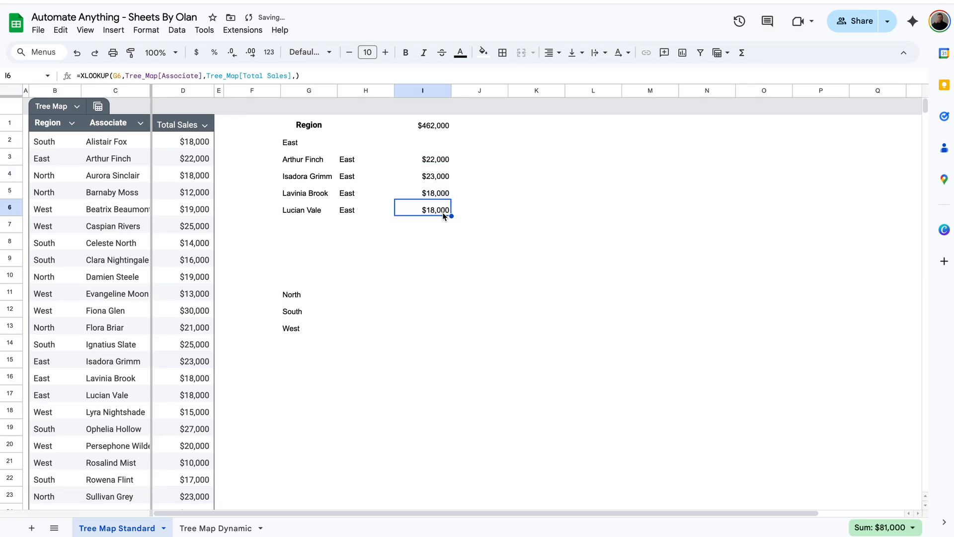
{"action": "left_click", "coordinate": [318, 142]}
{"action": "left_click", "coordinate": [379, 139]}
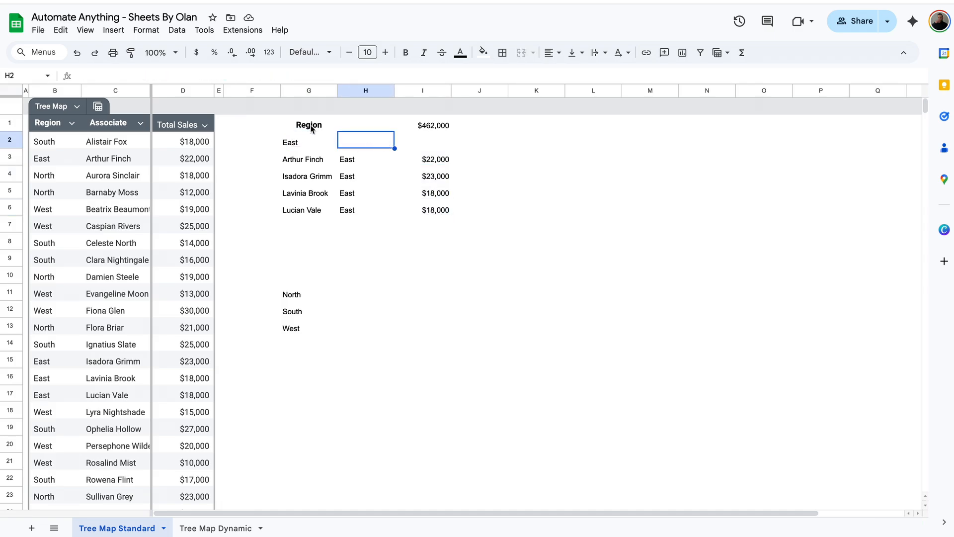
Type Region in H2 as East's parent label
{"action": "left_click", "coordinate": [312, 128]}
{"action": "left_click", "coordinate": [378, 144]}
{"action": "type", "text": "Region"}
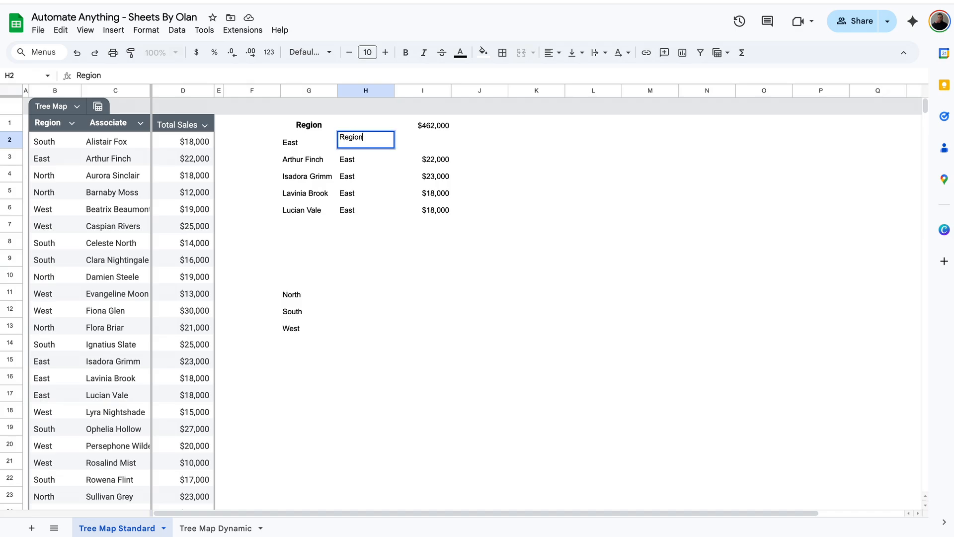
{"action": "key", "text": "Return"}
Build =SUMIF(Tree_Map[Region],G2,Tree_Map[Total Sales]) in I2 for East's $81,000 total
{"action": "left_click", "coordinate": [440, 149]}
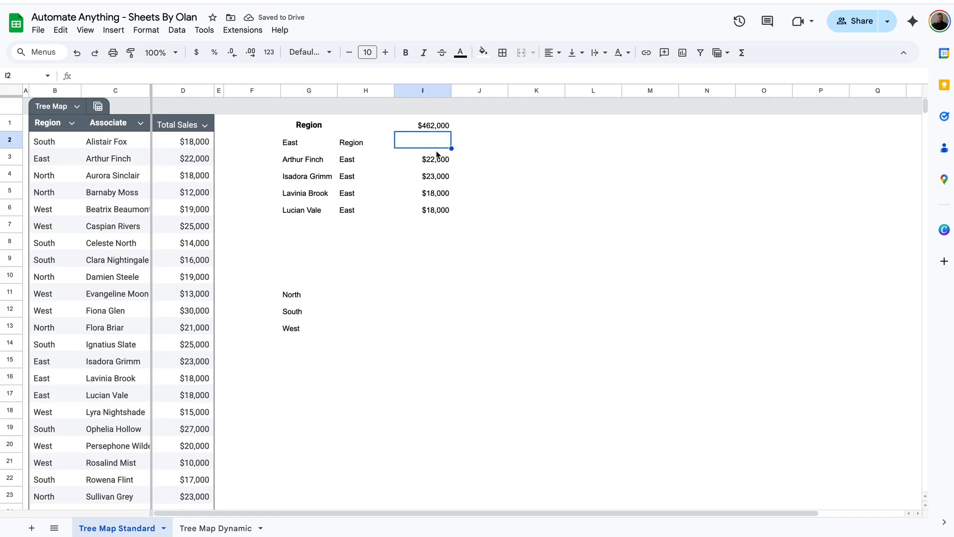
{"action": "type", "text": "=sumif"}
{"action": "key", "text": "Tab"}
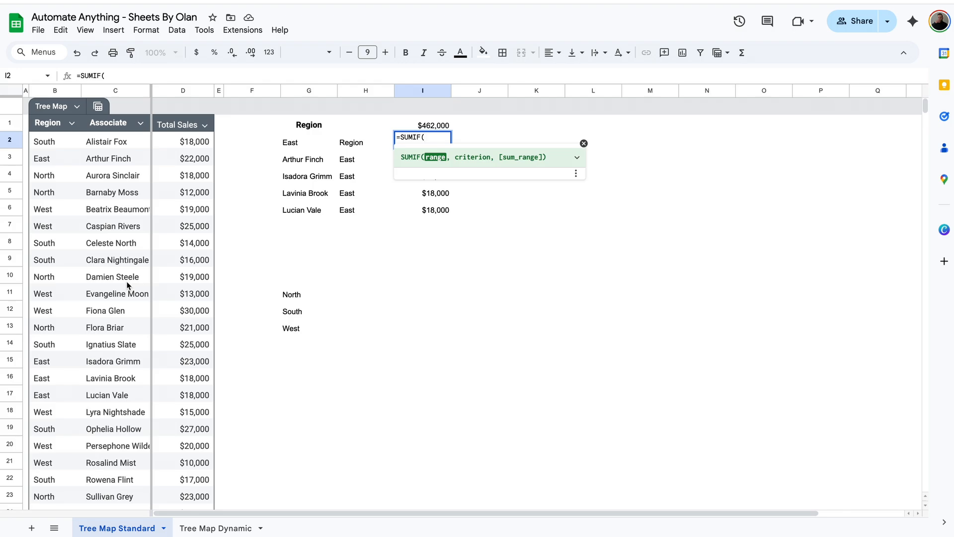
{"action": "type", "text": "region"}
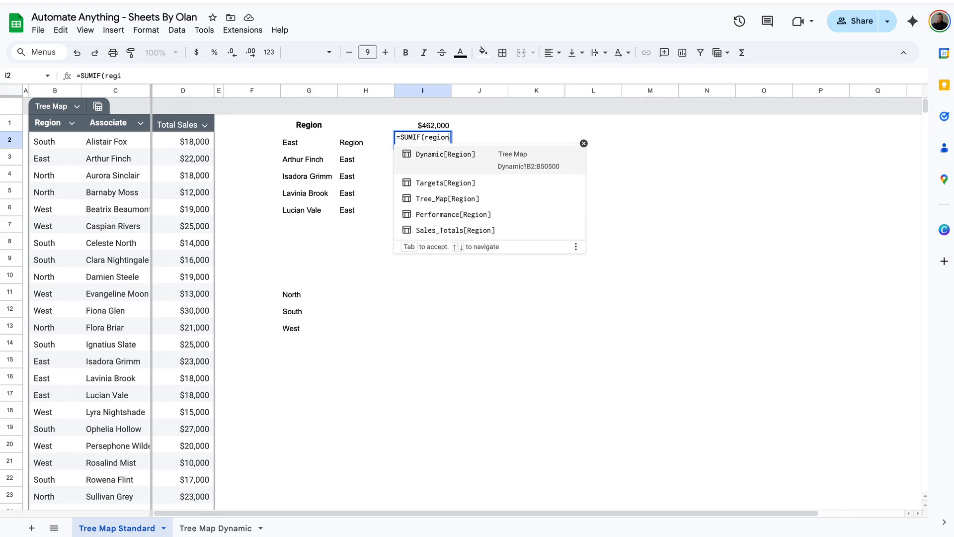
{"action": "left_click", "coordinate": [492, 187]}
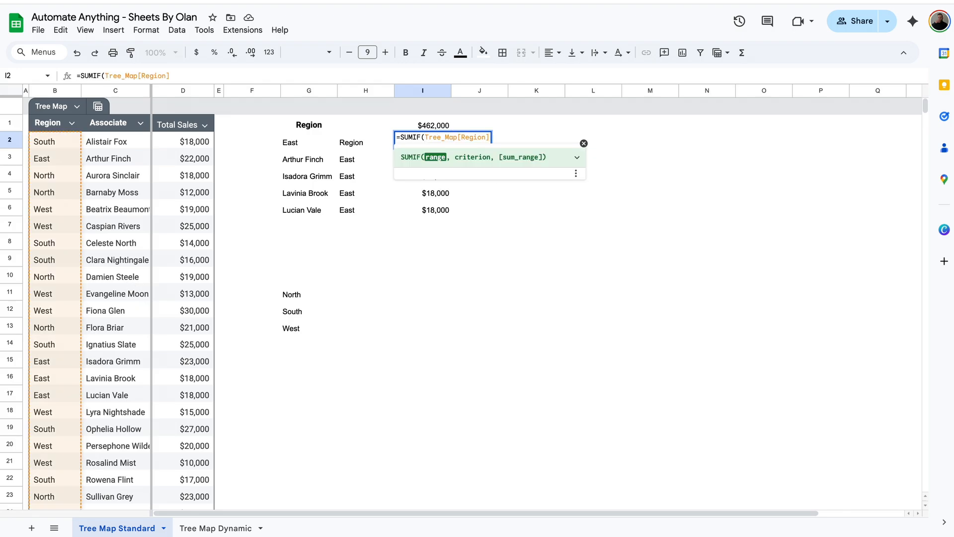
{"action": "type", "text": ","}
{"action": "left_click", "coordinate": [301, 142]}
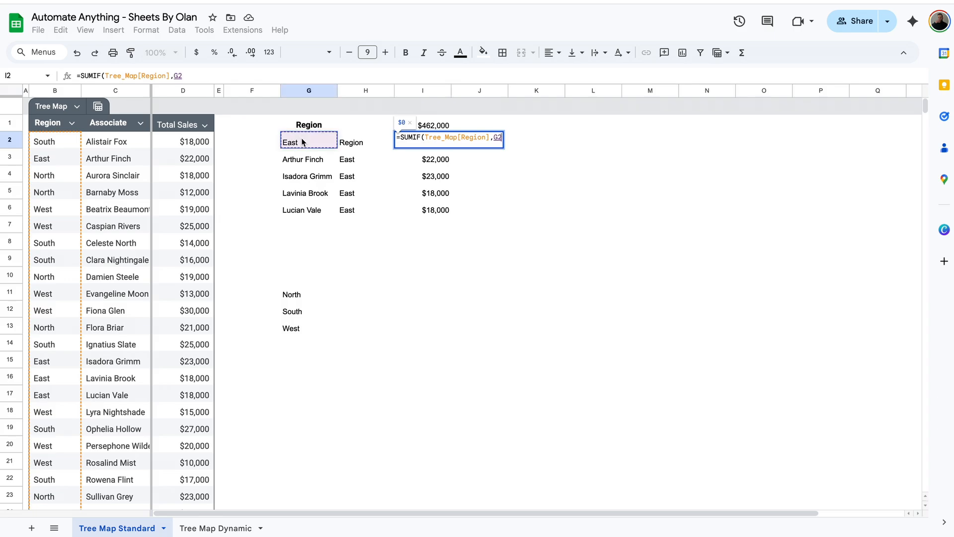
{"action": "type", "text": ",total"}
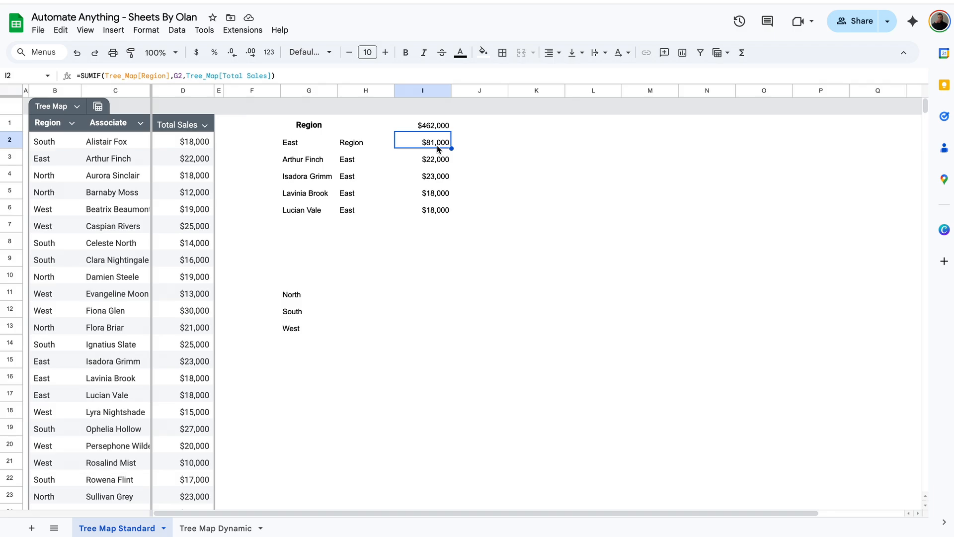
{"action": "left_click_drag", "start_coordinate": [432, 159], "coordinate": [432, 211]}
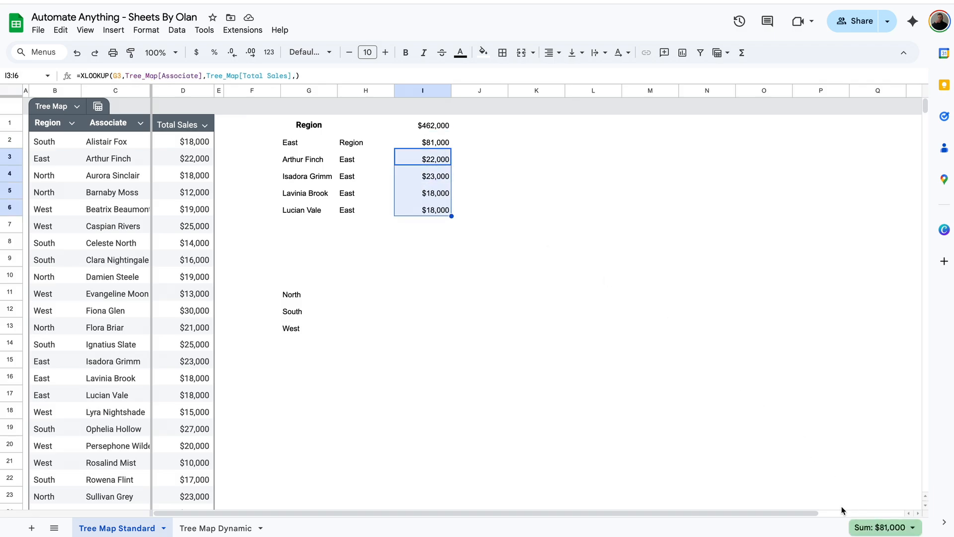
{"action": "left_click", "coordinate": [431, 142]}
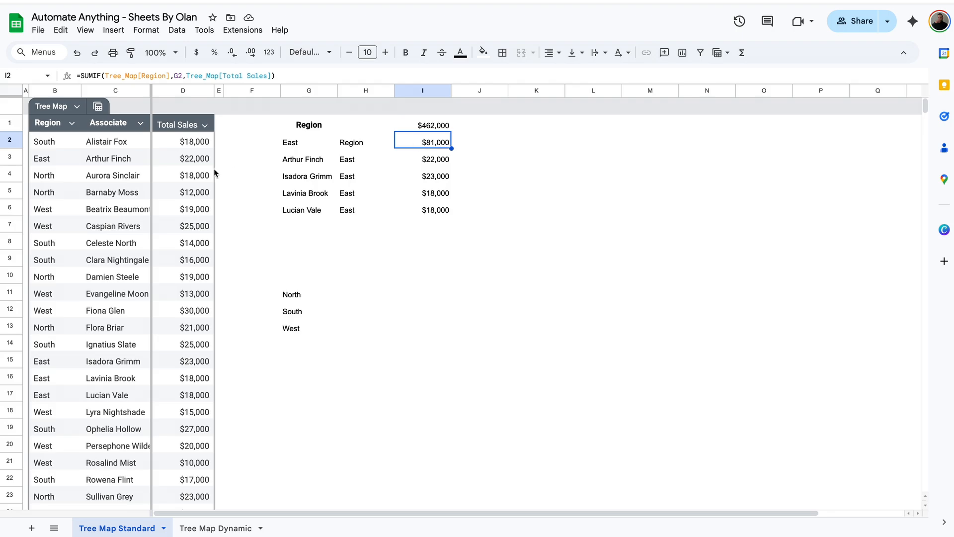
{"action": "left_click", "coordinate": [197, 159]}
{"action": "type", "text": "200"}
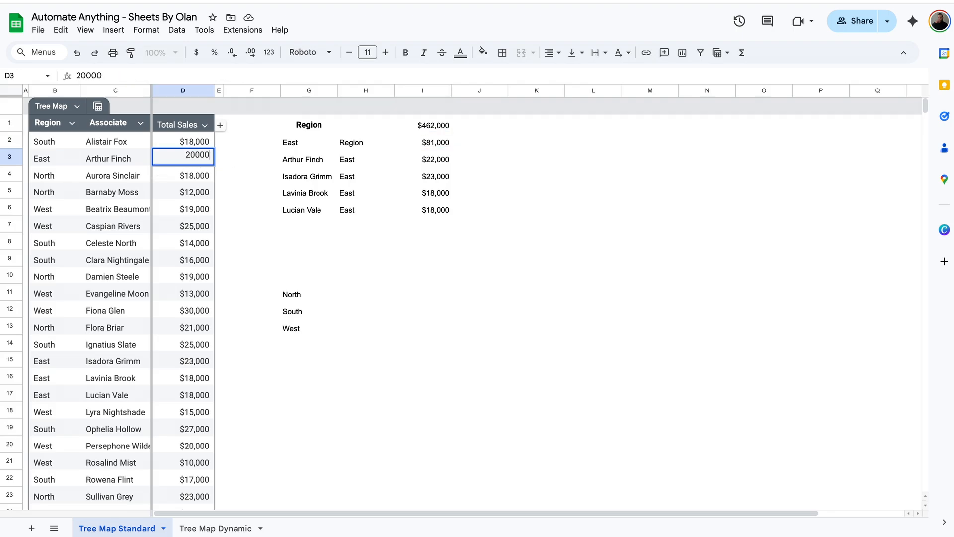
{"action": "key", "text": "Return"}
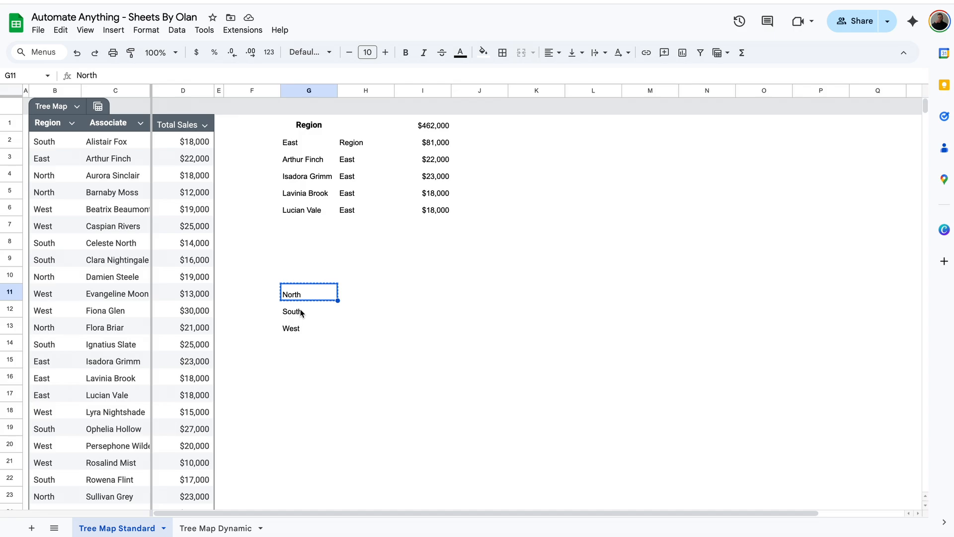
Move the North label from its old spot to G7, under the East block
{"action": "left_click", "coordinate": [309, 293]}
{"action": "left_click", "coordinate": [309, 226]}
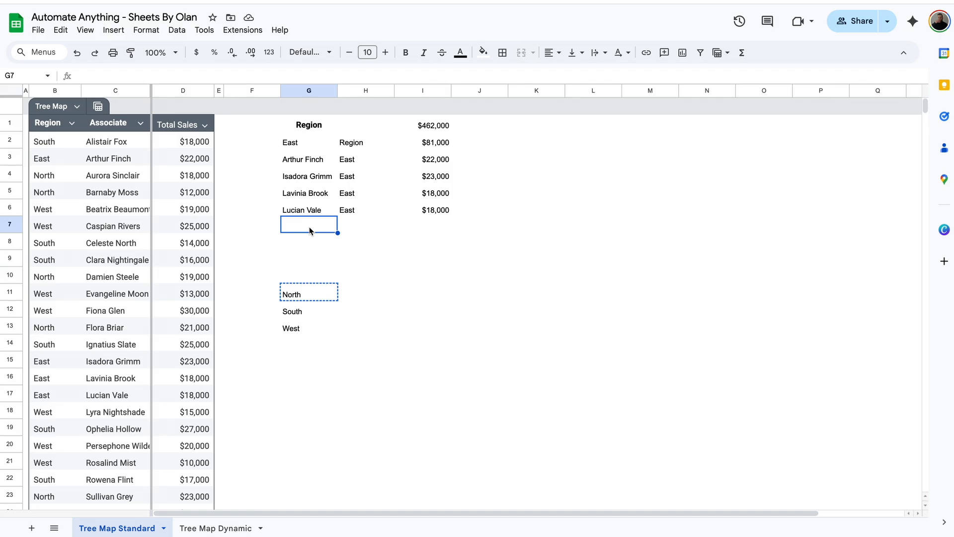
{"action": "key", "text": "ctrl+v"}
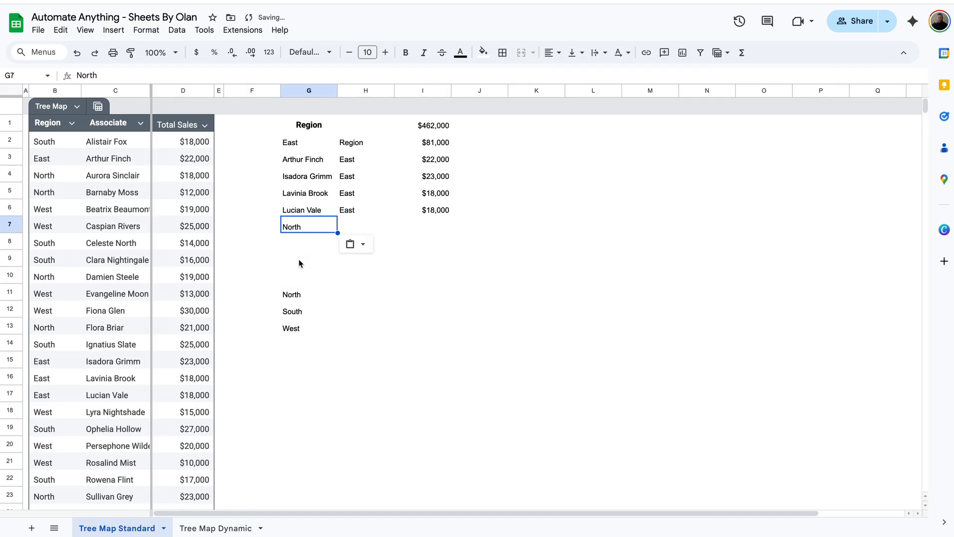
{"action": "left_click", "coordinate": [298, 294]}
{"action": "key", "text": "Delete"}
Copy East's associate FILTER formula into G8 to list the North associates
{"action": "left_click", "coordinate": [317, 163]}
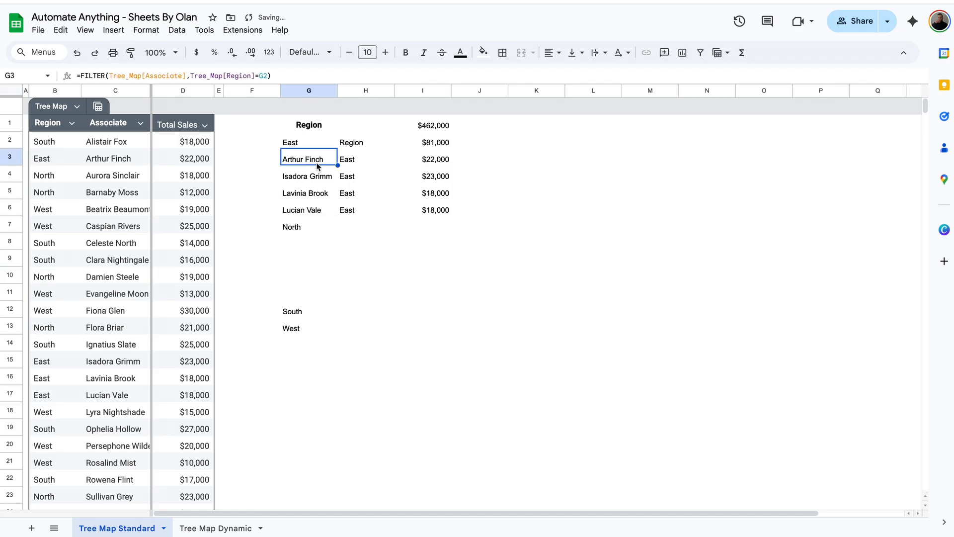
{"action": "key", "text": "ctrl+c"}
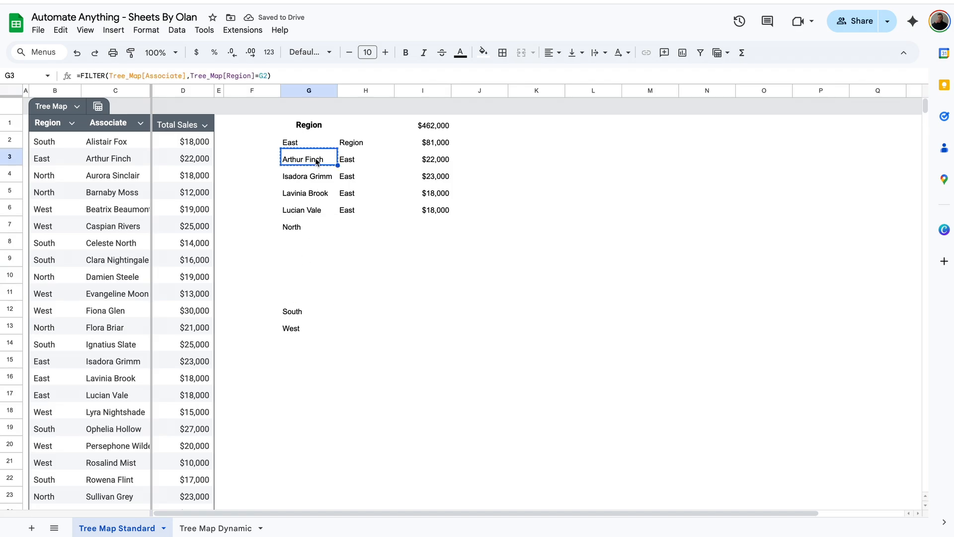
{"action": "left_click", "coordinate": [305, 243]}
{"action": "key", "text": "ctrl+v"}
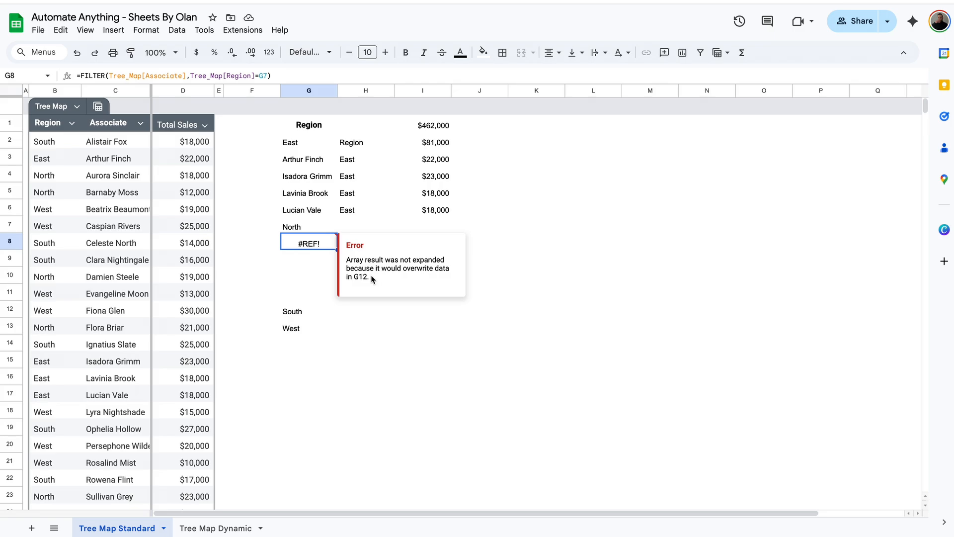
Move the South and West labels further down so North's list fits
{"action": "left_click_drag", "start_coordinate": [293, 316], "coordinate": [292, 327]}
{"action": "key", "text": "ctrl+c"}
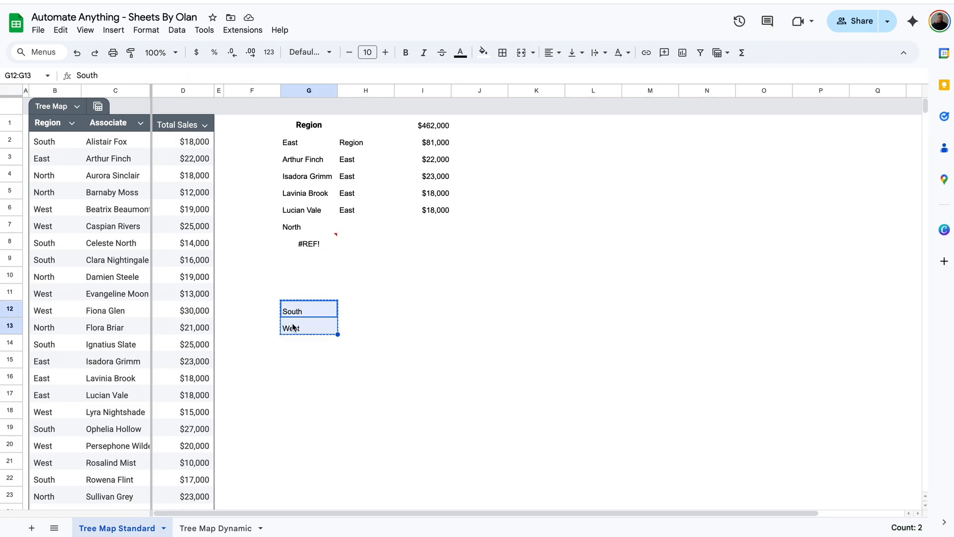
{"action": "left_click", "coordinate": [308, 457]}
{"action": "key", "text": "ctrl+v"}
{"action": "left_click", "coordinate": [311, 243]}
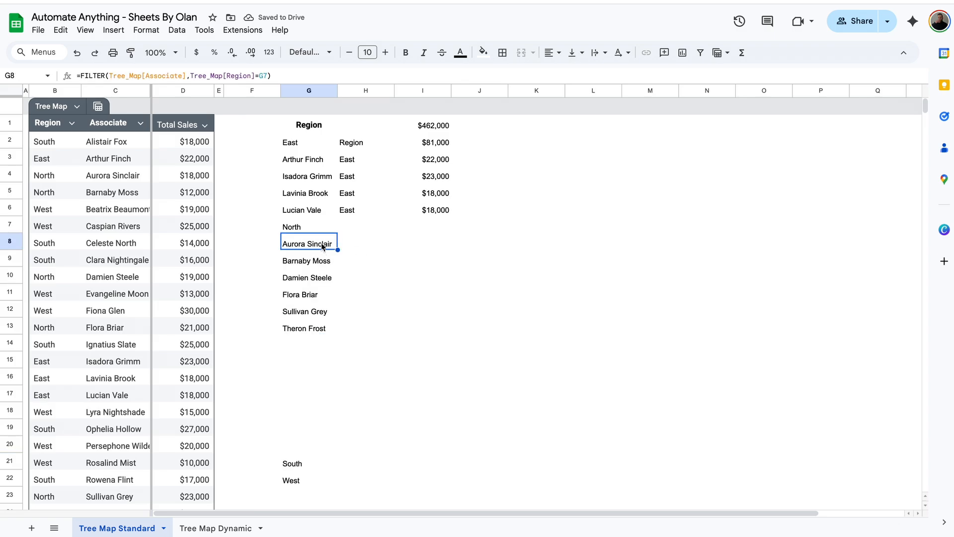
Fill North as the parent region beside all six North associates in column H
{"action": "left_click", "coordinate": [359, 246]}
{"action": "left_click", "coordinate": [314, 228]}
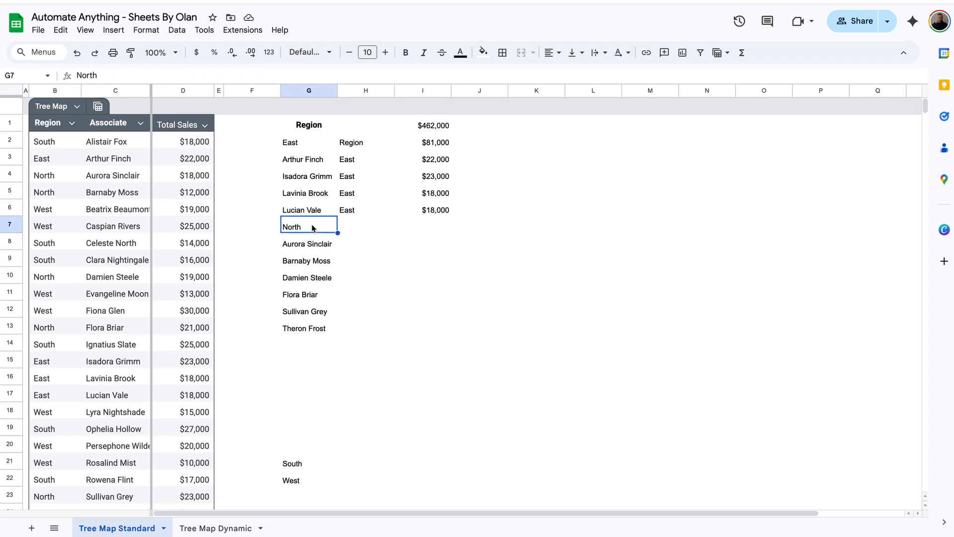
{"action": "key", "text": "ctrl+c"}
{"action": "left_click", "coordinate": [356, 242]}
{"action": "key", "text": "ctrl+v"}
{"action": "left_click_drag", "start_coordinate": [394, 249], "coordinate": [393, 331]}
{"action": "left_click", "coordinate": [448, 207]}
{"action": "key", "text": "ctrl+c"}
{"action": "left_click", "coordinate": [436, 243]}
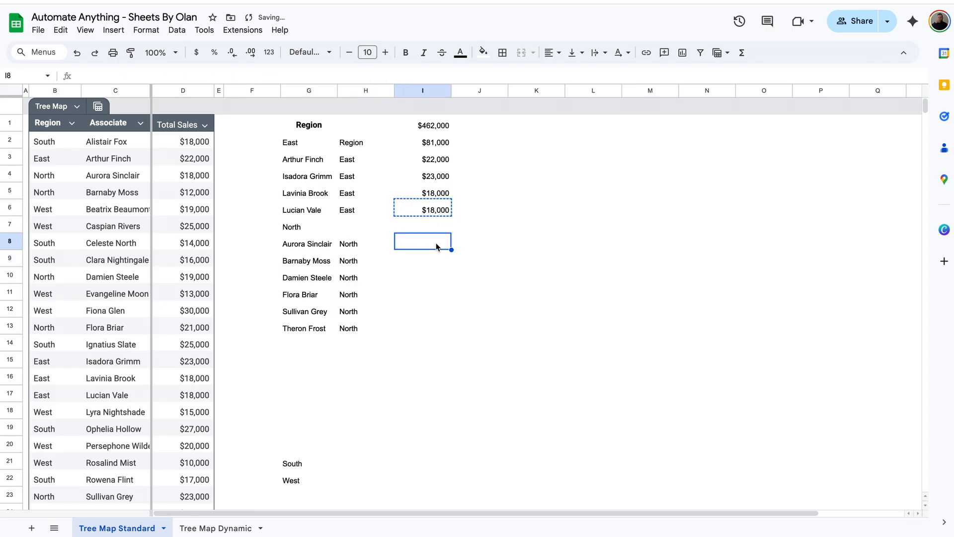
{"action": "key", "text": "ctrl+v"}
{"action": "left_click_drag", "start_coordinate": [446, 248], "coordinate": [441, 330]}
Label North's parent as Region and paste the SUMIF total, giving North $114,000
{"action": "left_click", "coordinate": [366, 224]}
{"action": "type", "text": "Region"}
{"action": "left_click", "coordinate": [449, 141]}
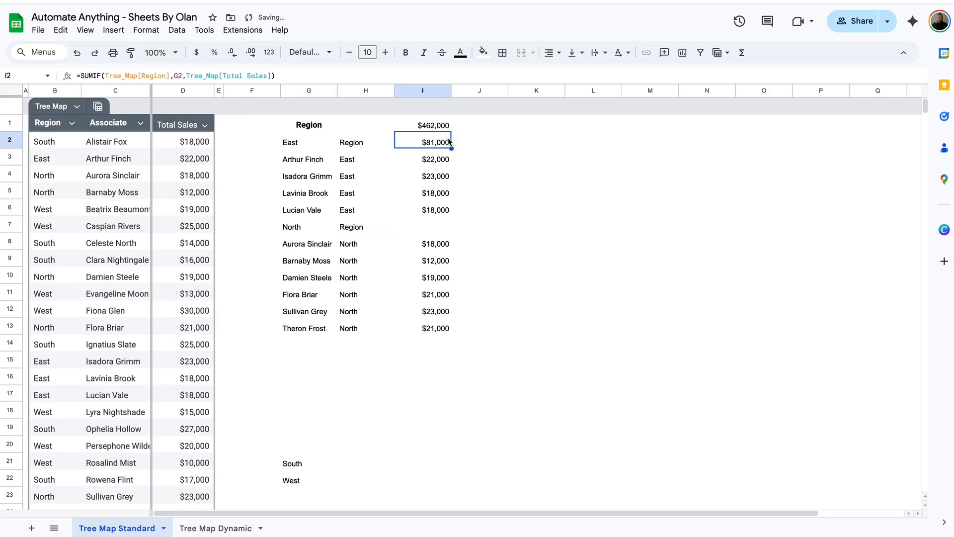
{"action": "key", "text": "ctrl+c"}
{"action": "left_click", "coordinate": [438, 226]}
{"action": "key", "text": "ctrl+v"}
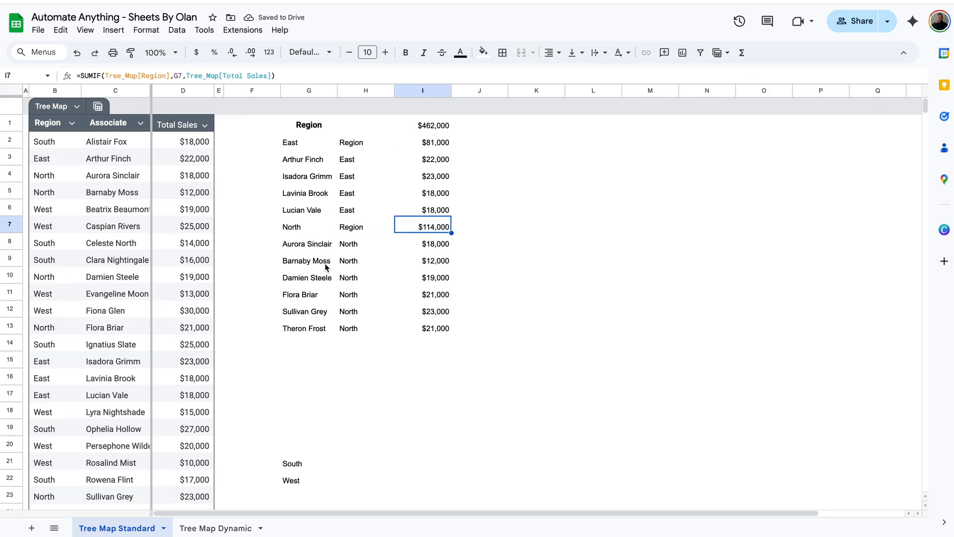
{"action": "left_click", "coordinate": [293, 464]}
{"action": "key", "text": "ctrl+c"}
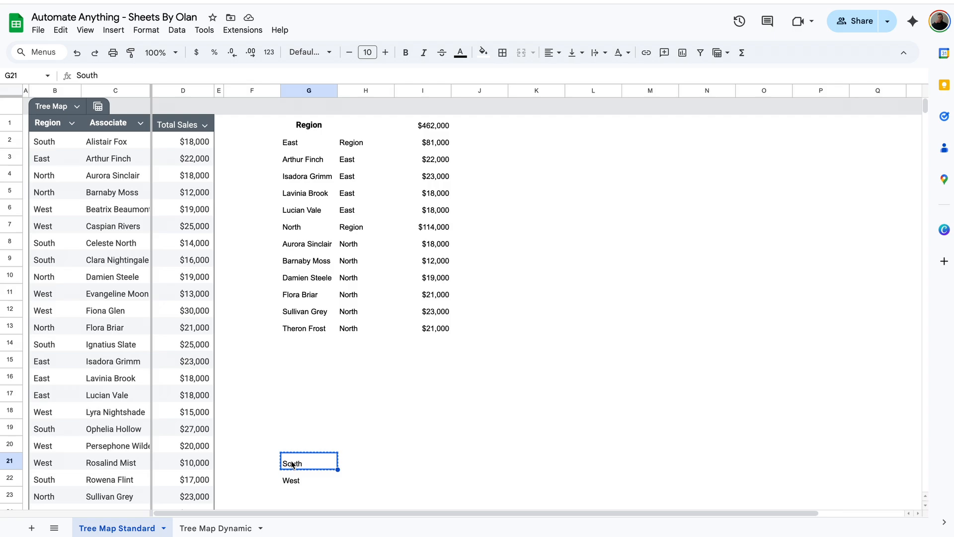
Place South below the North block, add the associate FILTER beneath it, and clear the stray South
{"action": "left_click", "coordinate": [299, 348]}
{"action": "key", "text": "ctrl+v"}
{"action": "key", "text": "Up"}
{"action": "key", "text": "Up"}
{"action": "key", "text": "Up"}
{"action": "key", "text": "Up"}
{"action": "key", "text": "Up"}
{"action": "key", "text": "Up"}
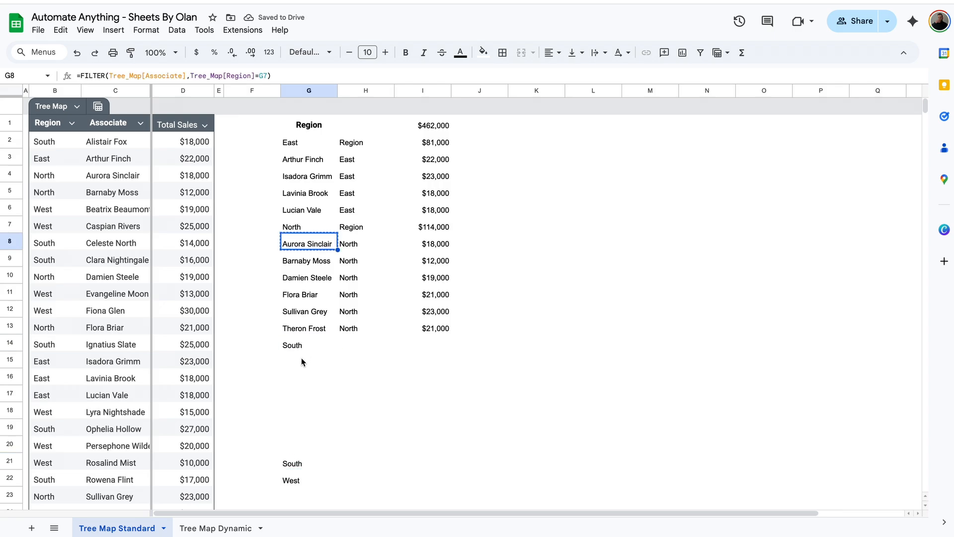
{"action": "left_click", "coordinate": [301, 357]}
{"action": "key", "text": "ctrl+v"}
{"action": "left_click", "coordinate": [306, 463]}
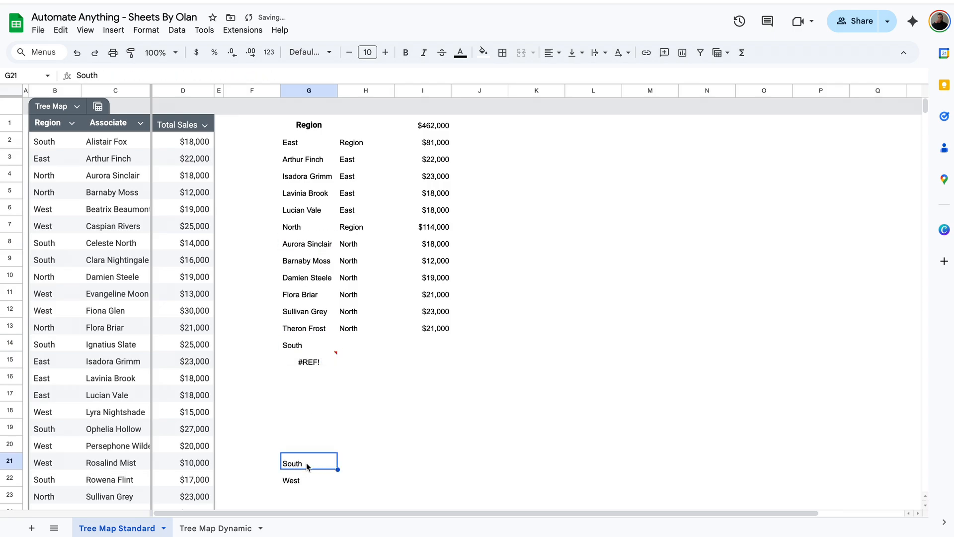
{"action": "key", "text": "Delete"}
Label South's parent as Region and fill South beside every South associate
{"action": "left_click", "coordinate": [366, 351]}
{"action": "type", "text": "Region"}
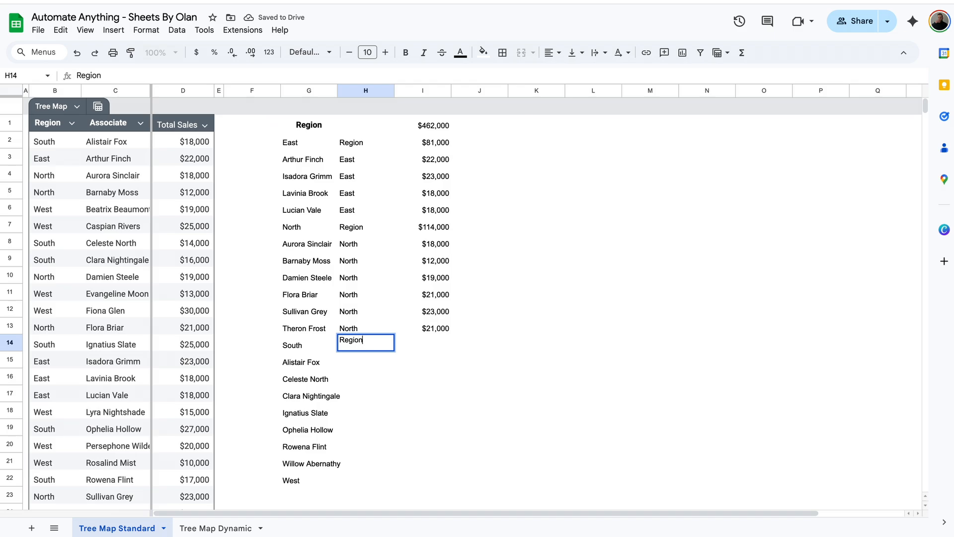
{"action": "key", "text": "Return"}
{"action": "key", "text": "ctrl+v"}
{"action": "left_click_drag", "start_coordinate": [395, 368], "coordinate": [380, 463]}
Copy the sales lookup formula down the South associates
{"action": "left_click", "coordinate": [430, 329]}
{"action": "key", "text": "ctrl+c"}
{"action": "left_click", "coordinate": [434, 365]}
{"action": "key", "text": "ctrl+v"}
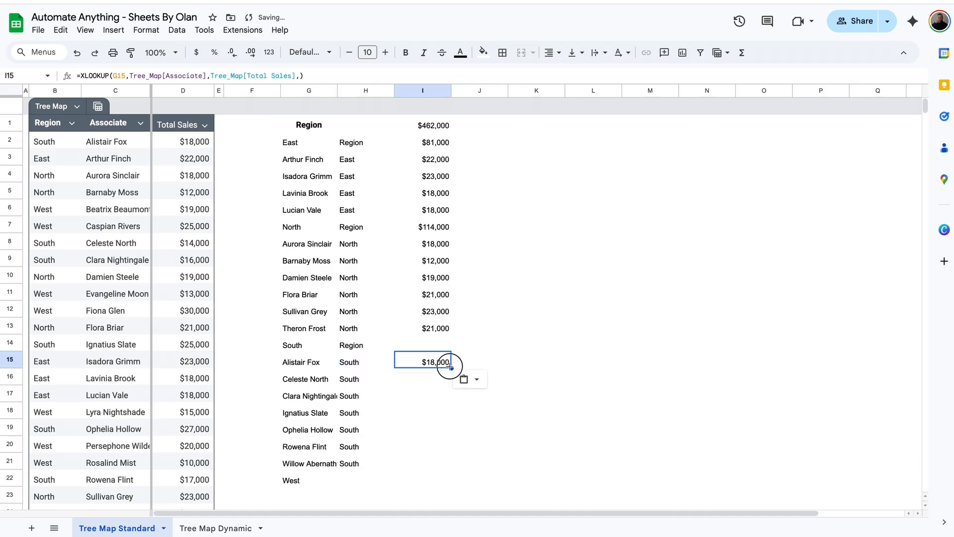
{"action": "left_click_drag", "start_coordinate": [450, 366], "coordinate": [433, 464]}
Paste the region total formula for South, giving $135,000
{"action": "left_click", "coordinate": [433, 227]}
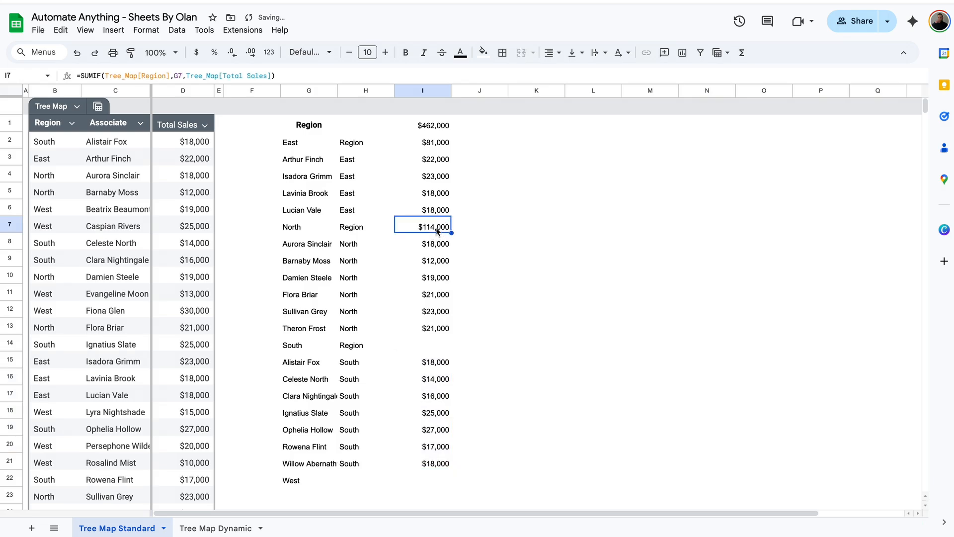
{"action": "key", "text": "ctrl+c"}
{"action": "left_click", "coordinate": [432, 348]}
{"action": "key", "text": "ctrl+v"}
{"action": "scroll", "coordinate": [432, 348], "scroll_direction": "down", "scroll_amount": 2}
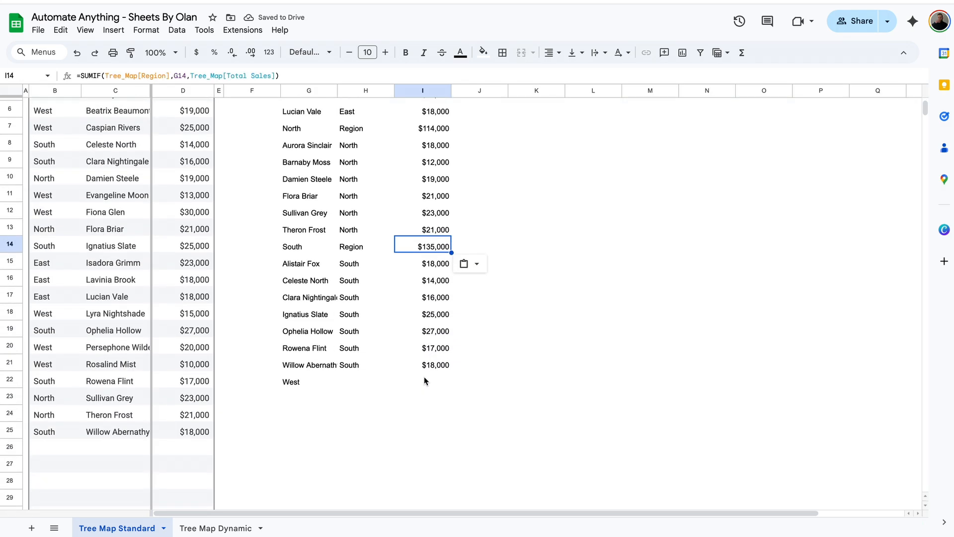
Label West's parent as Region and paste its region total, giving $132,000
{"action": "left_click", "coordinate": [366, 387]}
{"action": "type", "text": "Region"}
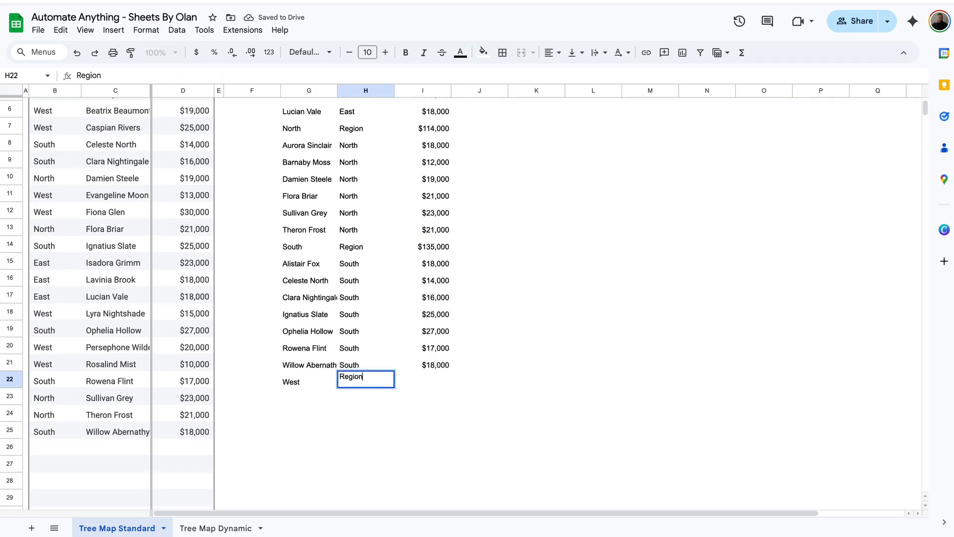
{"action": "left_click", "coordinate": [425, 395]}
{"action": "left_click", "coordinate": [437, 245]}
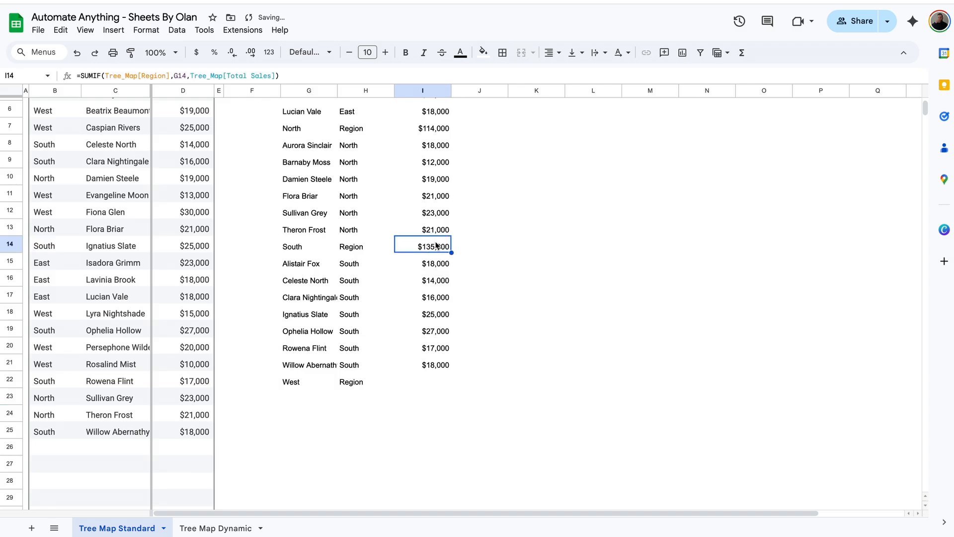
{"action": "key", "text": "ctrl+c"}
{"action": "left_click", "coordinate": [429, 382]}
{"action": "key", "text": "ctrl+v"}
Paste the associate FILTER formula below West to list its associates
{"action": "left_click", "coordinate": [309, 265]}
{"action": "key", "text": "ctrl+c"}
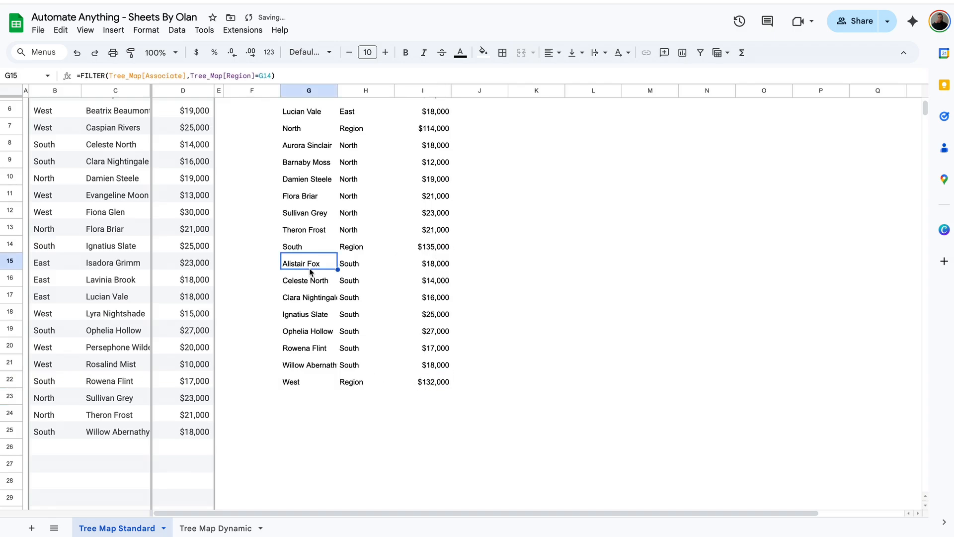
{"action": "left_click", "coordinate": [302, 399]}
{"action": "key", "text": "ctrl+v"}
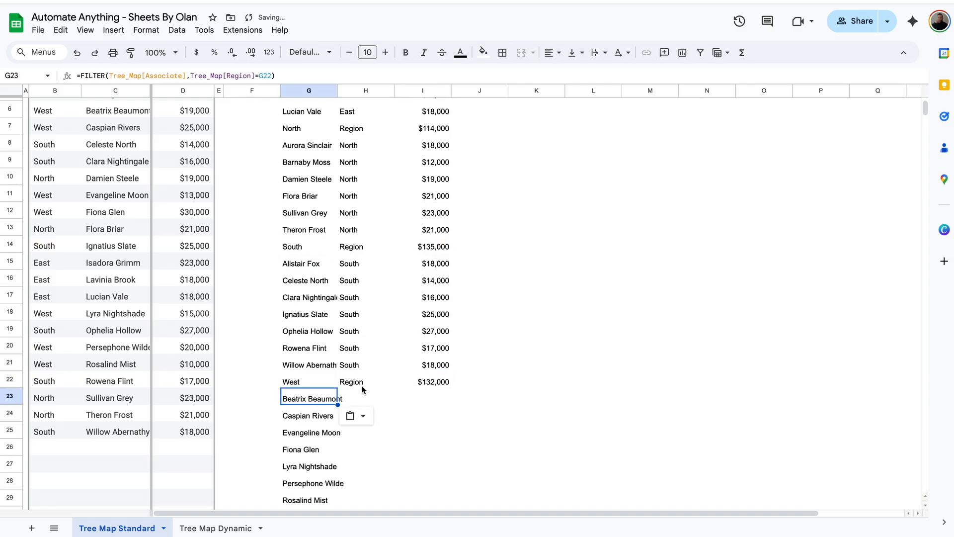
Fill West as the parent region beside every West associate
{"action": "left_click", "coordinate": [311, 382]}
{"action": "key", "text": "ctrl+c"}
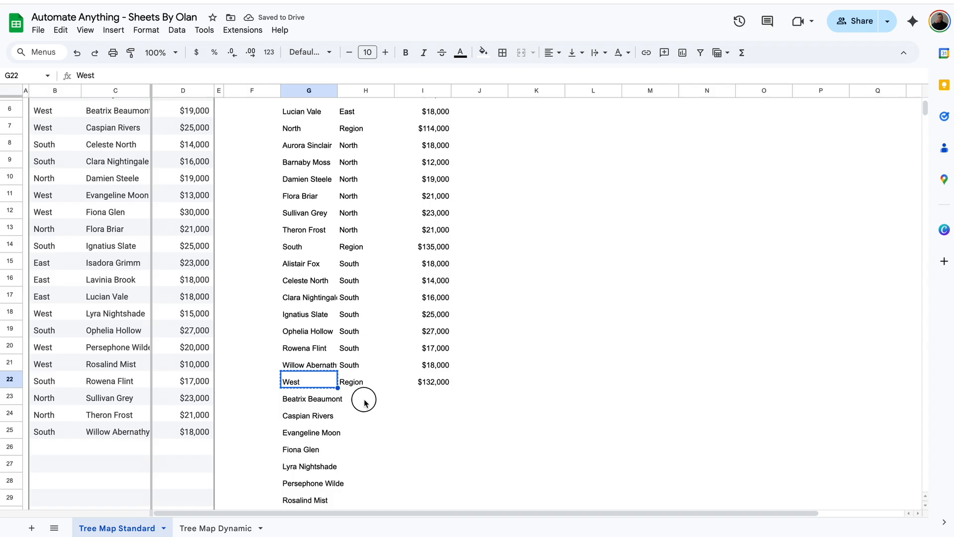
{"action": "left_click", "coordinate": [364, 399]}
{"action": "key", "text": "ctrl+v"}
{"action": "left_click_drag", "start_coordinate": [393, 407], "coordinate": [386, 472]}
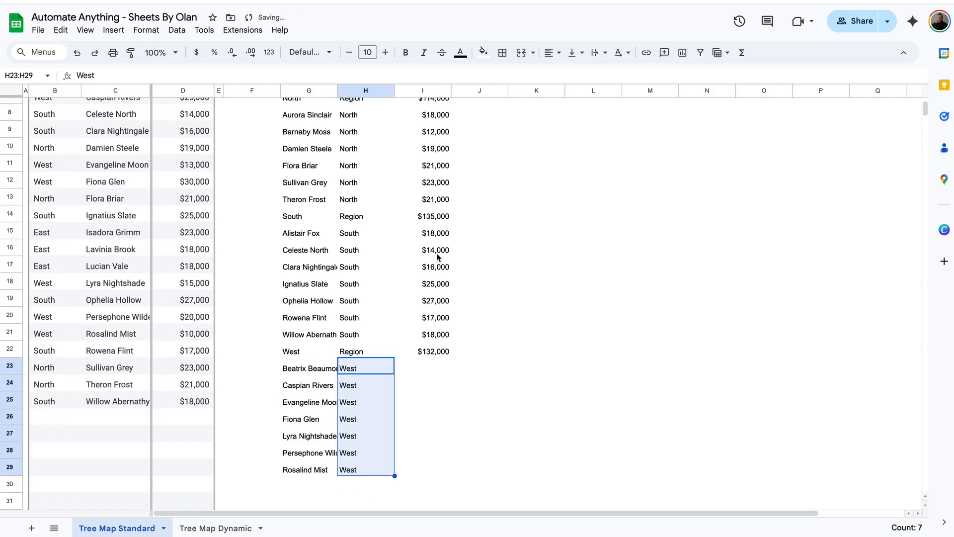
Copy the sales lookup formula down the West associates
{"action": "left_click", "coordinate": [437, 330]}
{"action": "key", "text": "ctrl+c"}
{"action": "left_click", "coordinate": [434, 372]}
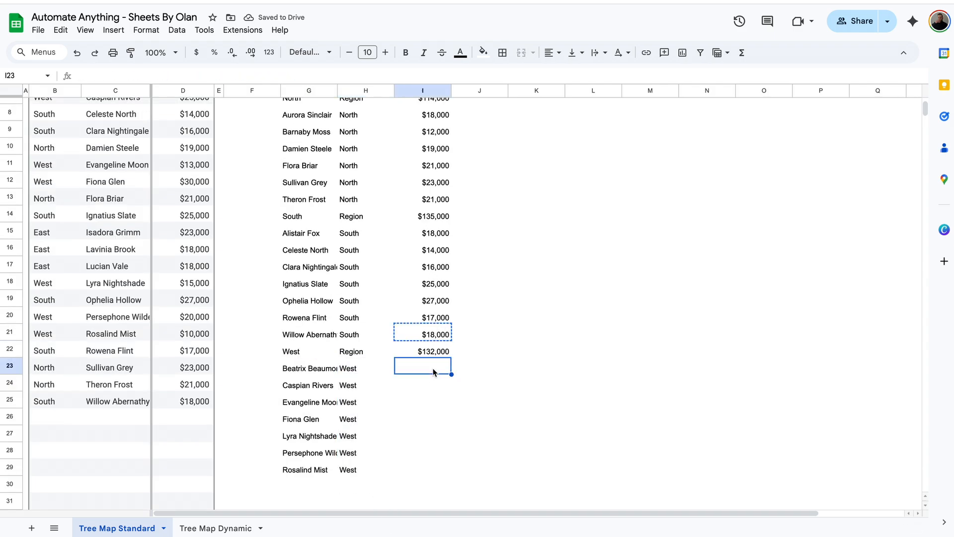
{"action": "key", "text": "ctrl+v"}
{"action": "left_click_drag", "start_coordinate": [451, 375], "coordinate": [435, 468]}
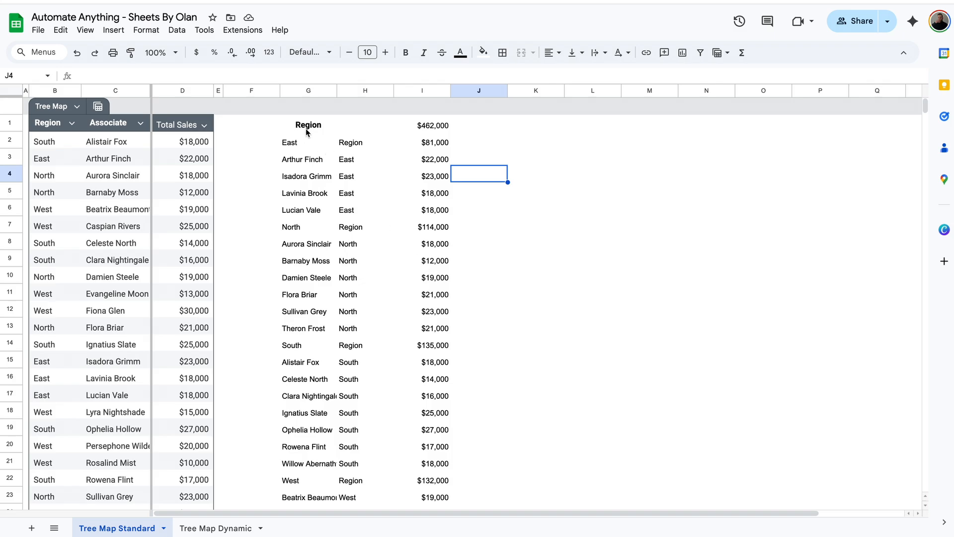
Give the helper table's top row G1:I1 a dark grey fill with white text
{"action": "left_click_drag", "start_coordinate": [305, 129], "coordinate": [439, 126]}
{"action": "left_click", "coordinate": [482, 53]}
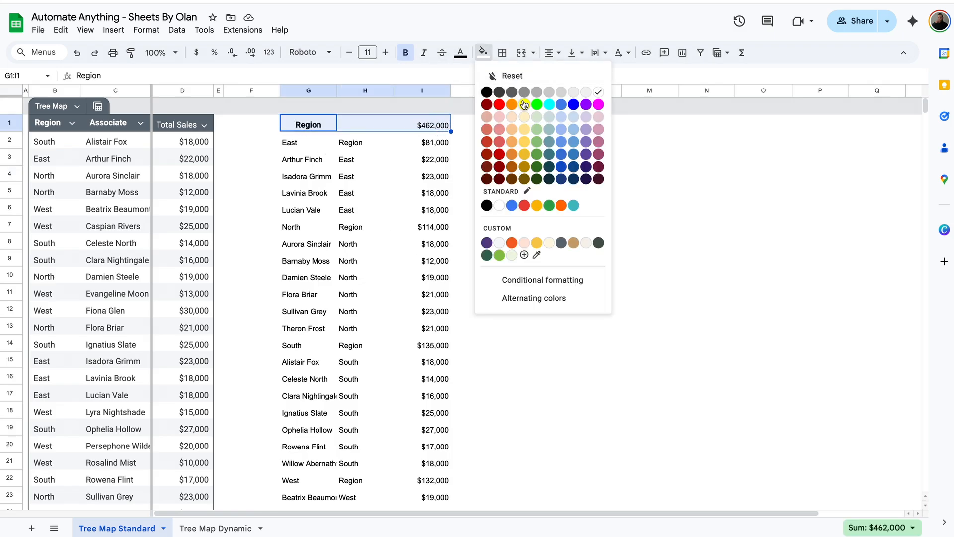
{"action": "left_click", "coordinate": [512, 92]}
{"action": "left_click", "coordinate": [460, 52]}
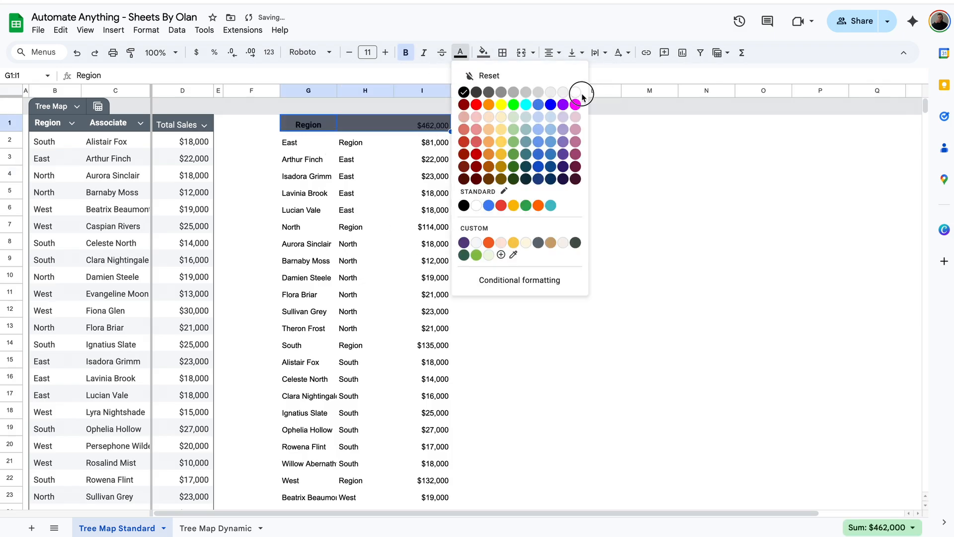
{"action": "left_click", "coordinate": [576, 92]}
{"action": "left_click", "coordinate": [461, 52]}
Fill the East total row light yellow, then select the North row and columns G to I
{"action": "left_click_drag", "start_coordinate": [299, 142], "coordinate": [441, 144]}
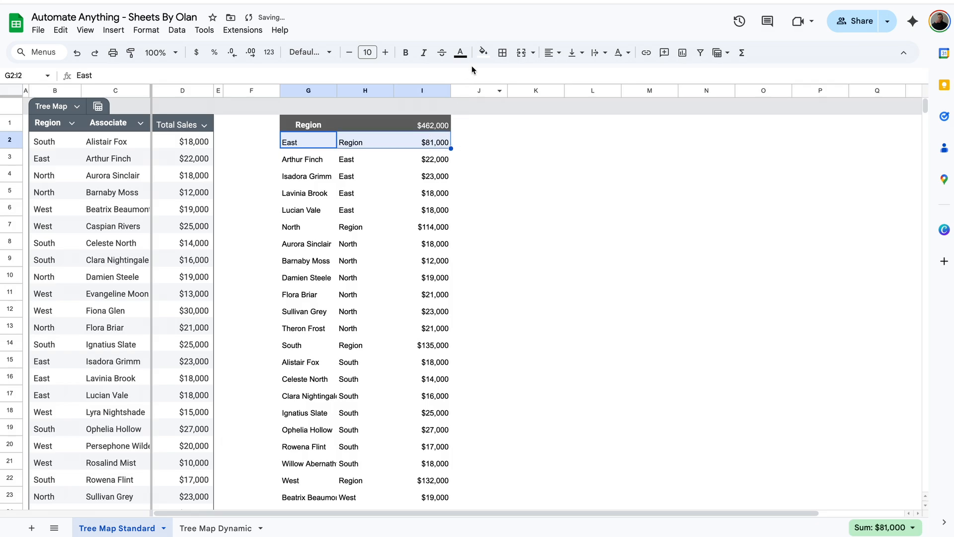
{"action": "left_click", "coordinate": [482, 53]}
{"action": "left_click", "coordinate": [527, 143]}
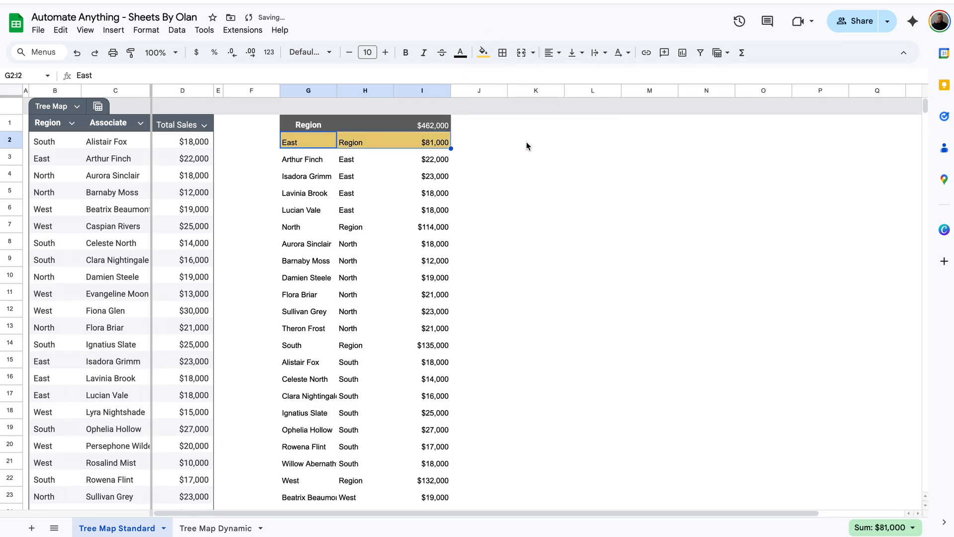
{"action": "left_click", "coordinate": [321, 227]}
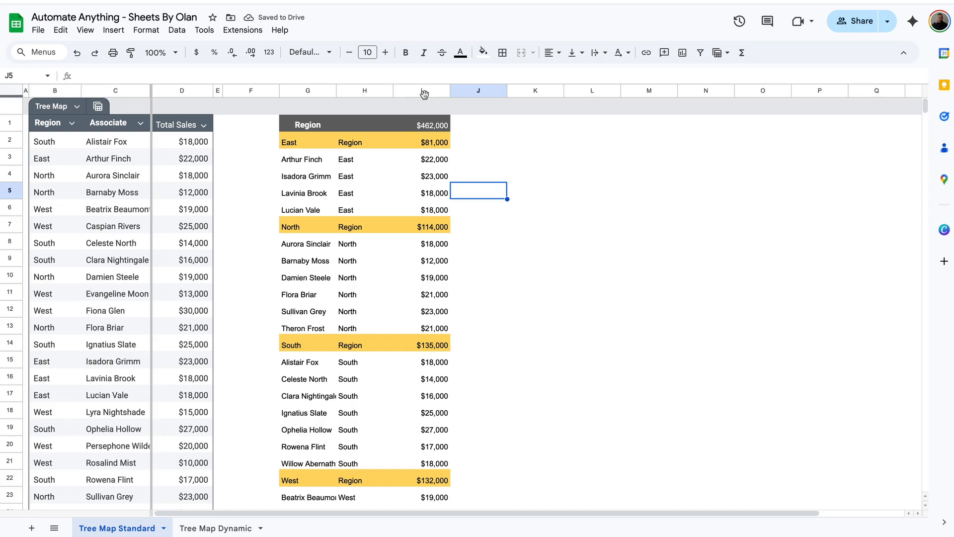
{"action": "left_click_drag", "start_coordinate": [437, 90], "coordinate": [289, 90]}
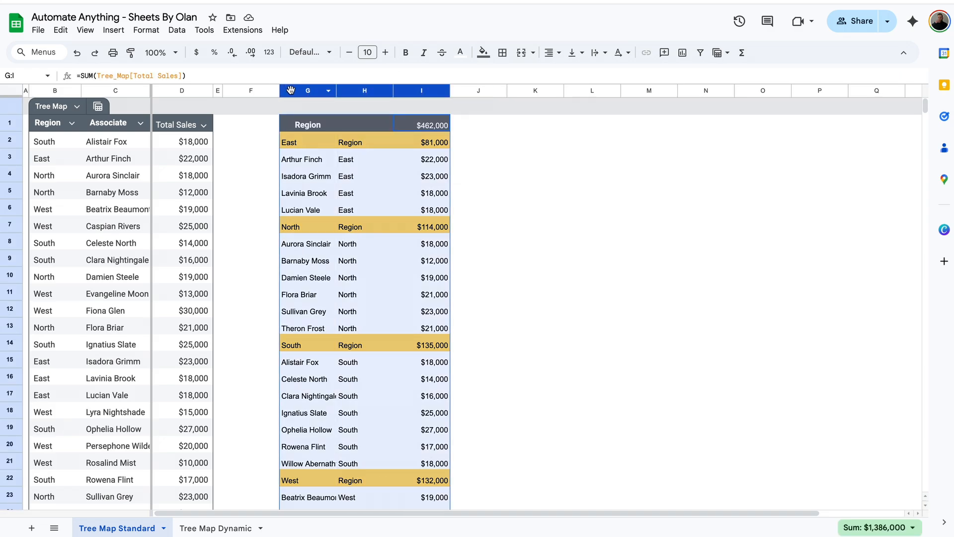
Insert a tree map chart from G1:I29, move it right of the table, and open its Customize settings
{"action": "left_click", "coordinate": [114, 31]}
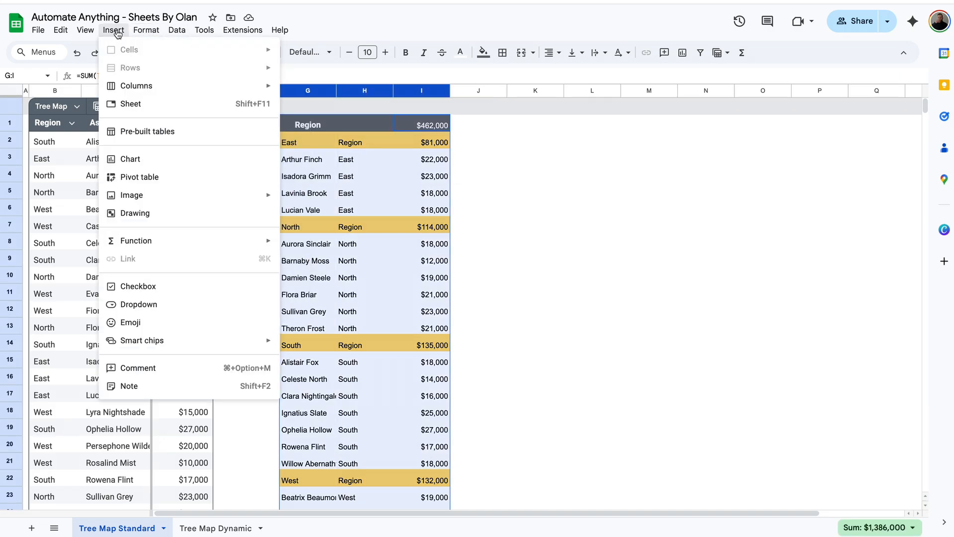
{"action": "left_click", "coordinate": [169, 160]}
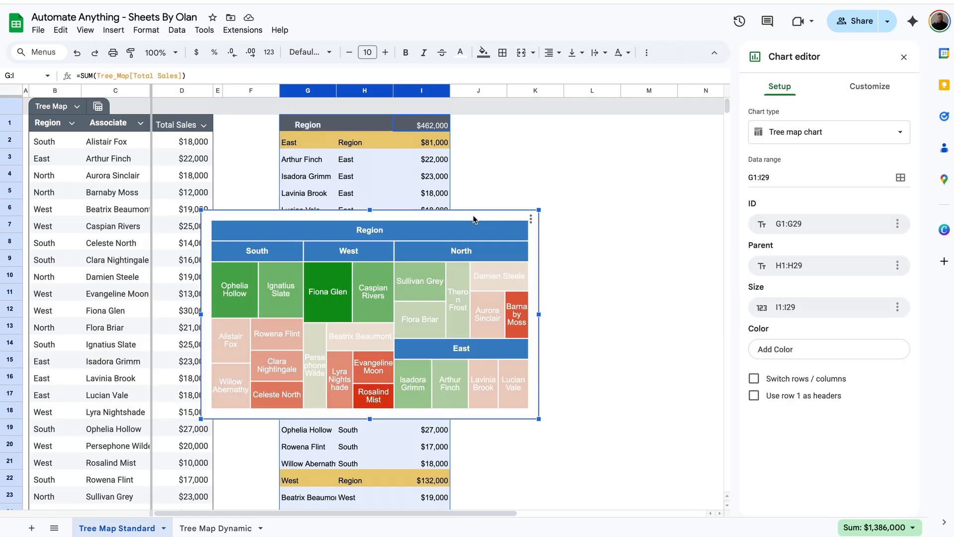
{"action": "left_click_drag", "start_coordinate": [474, 218], "coordinate": [743, 138]}
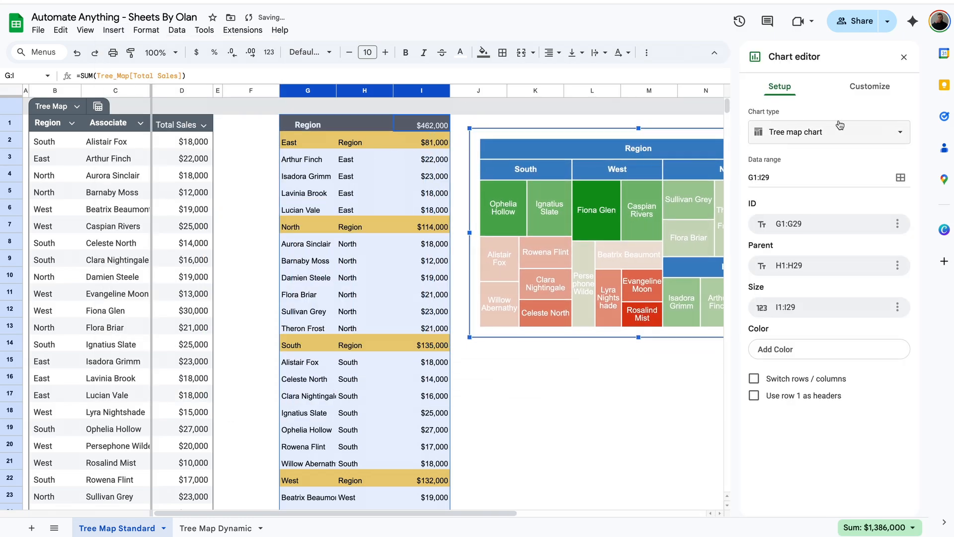
{"action": "left_click", "coordinate": [846, 132]}
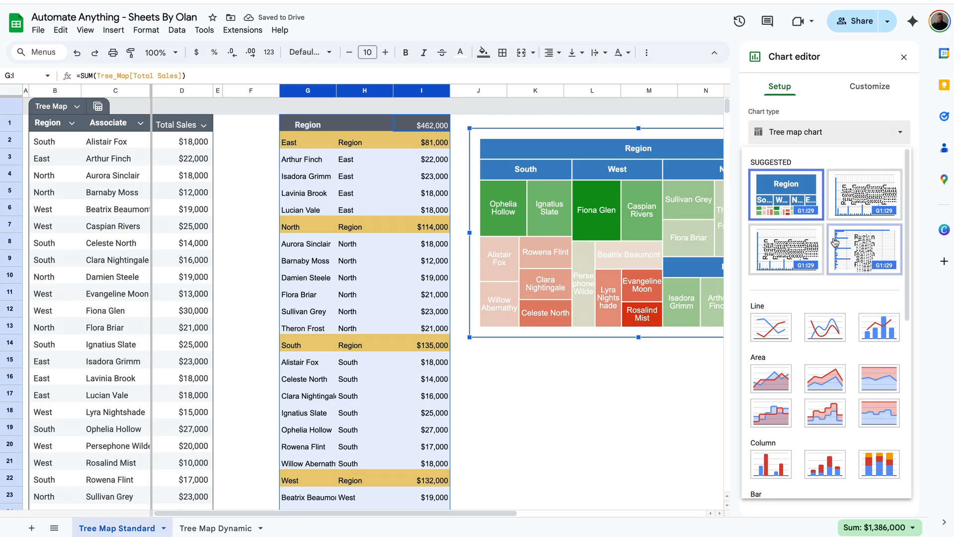
{"action": "scroll", "coordinate": [835, 242], "scroll_direction": "down", "scroll_amount": 7}
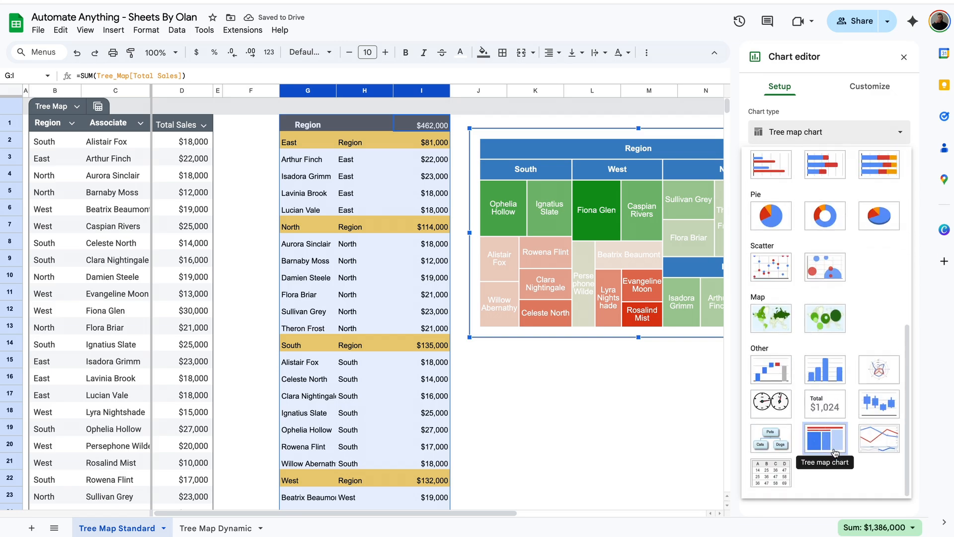
{"action": "scroll", "coordinate": [835, 452], "scroll_direction": "up", "scroll_amount": 5}
{"action": "left_click", "coordinate": [828, 160]}
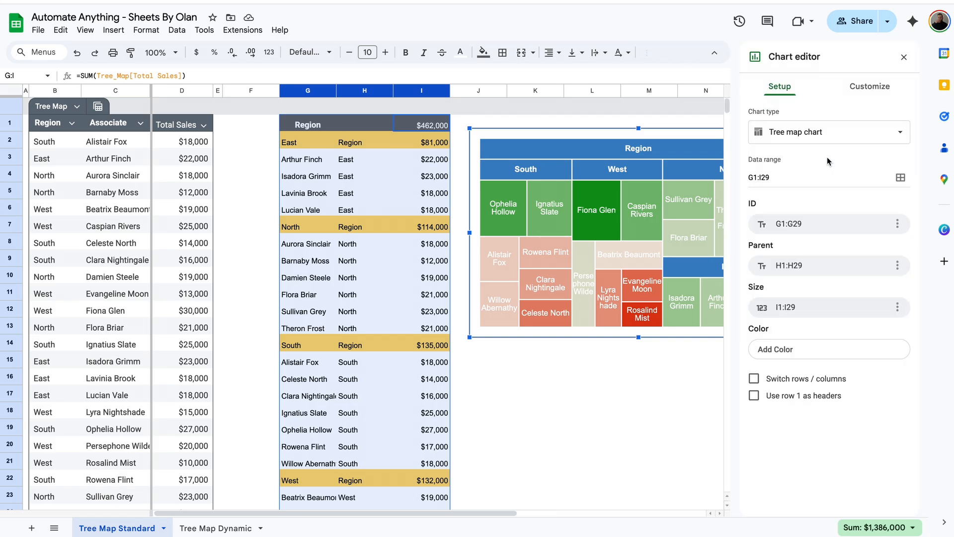
{"action": "left_click", "coordinate": [876, 88]}
Set tree map colours: dark grey headers, green max, dark red min and yellow mid values
{"action": "left_click", "coordinate": [783, 148]}
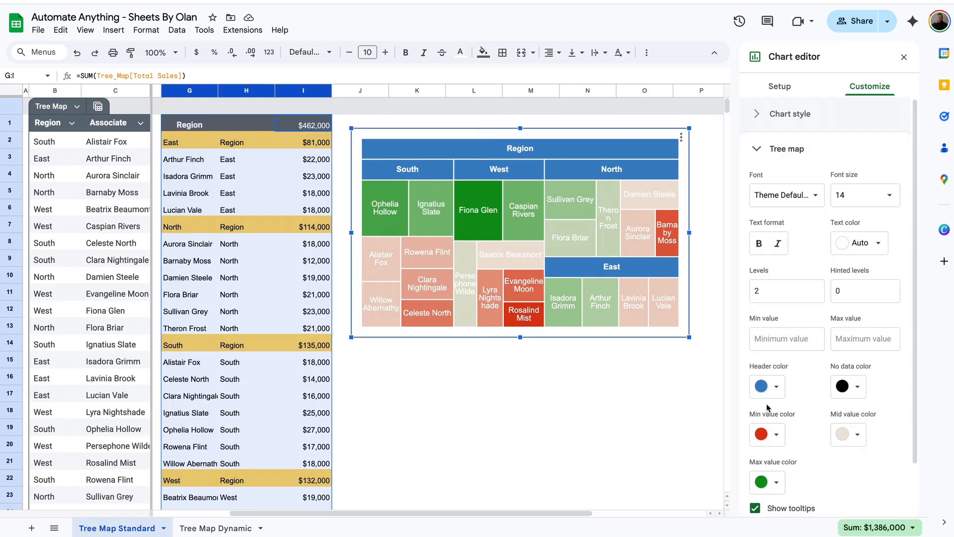
{"action": "left_click", "coordinate": [774, 387]}
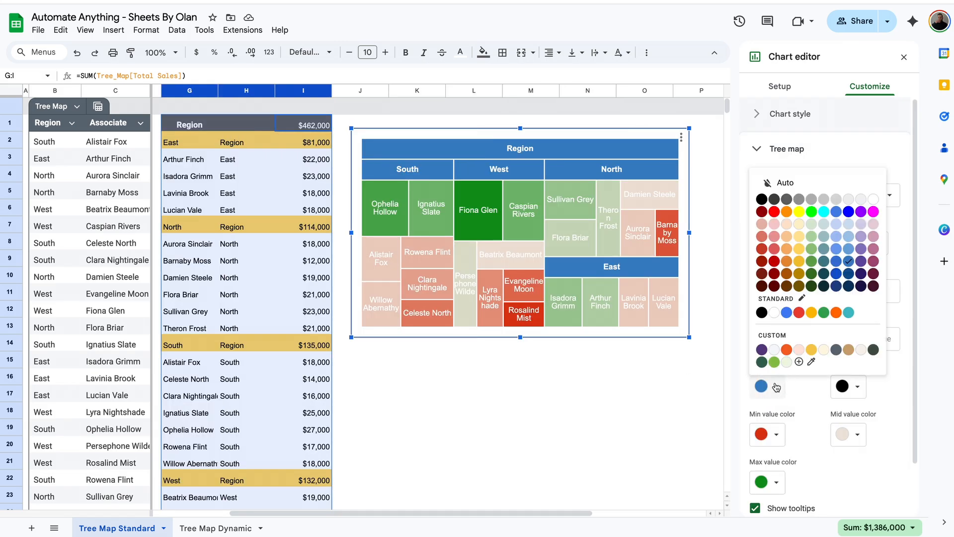
{"action": "left_click", "coordinate": [798, 199]}
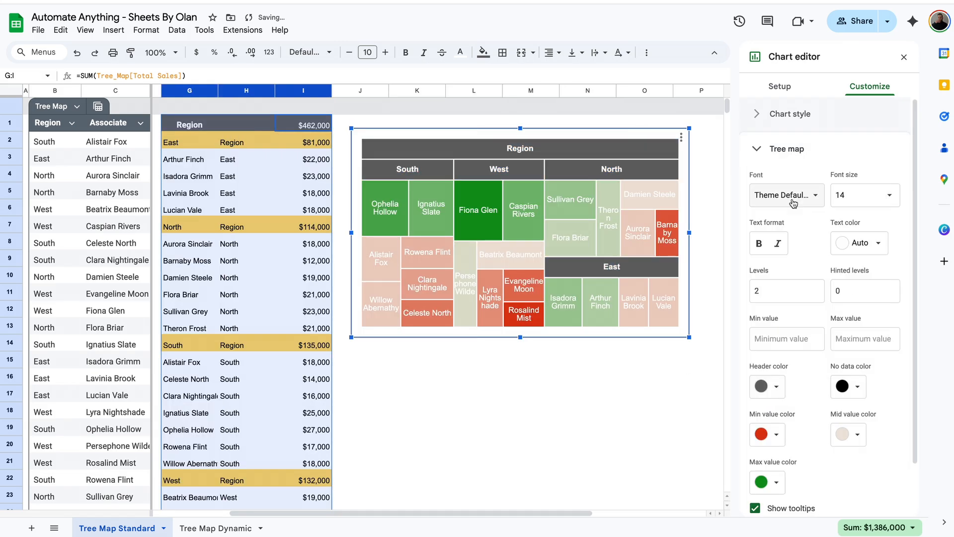
{"action": "left_click", "coordinate": [774, 482]}
{"action": "left_click", "coordinate": [813, 358]}
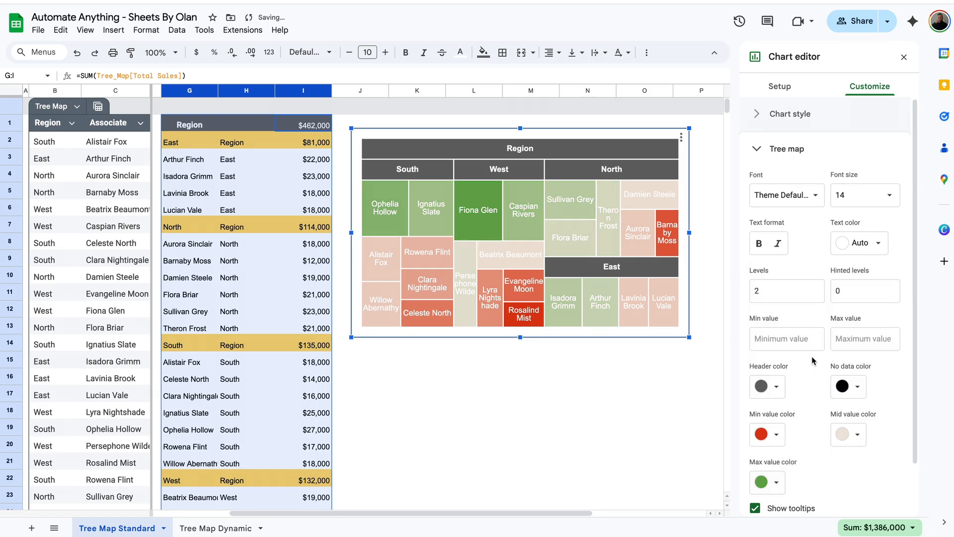
{"action": "left_click", "coordinate": [768, 436]}
{"action": "left_click", "coordinate": [775, 308]}
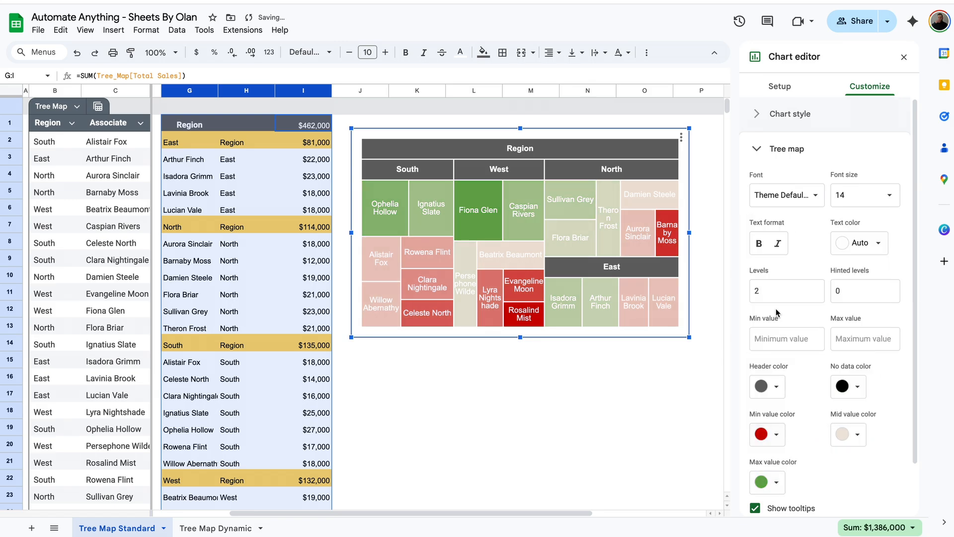
{"action": "left_click", "coordinate": [859, 440]}
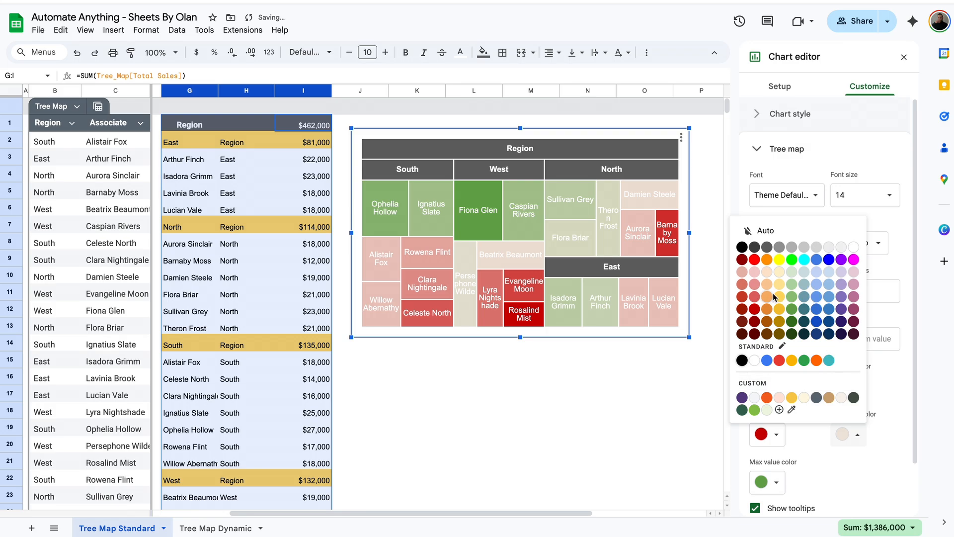
{"action": "left_click", "coordinate": [783, 314]}
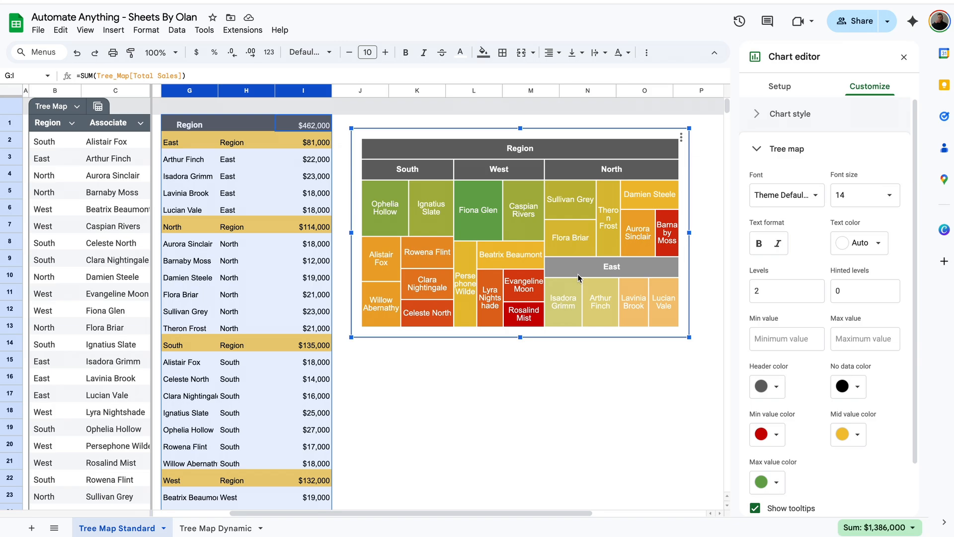
Toggle the treemap's Show tooltips option and close the chart settings
{"action": "scroll", "coordinate": [795, 485], "scroll_direction": "down", "scroll_amount": 1}
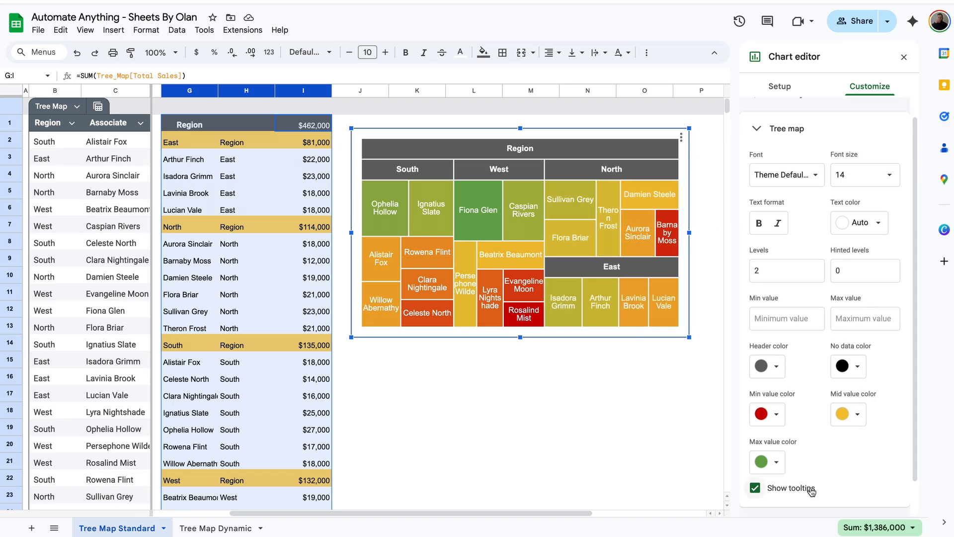
{"action": "left_click", "coordinate": [588, 392]}
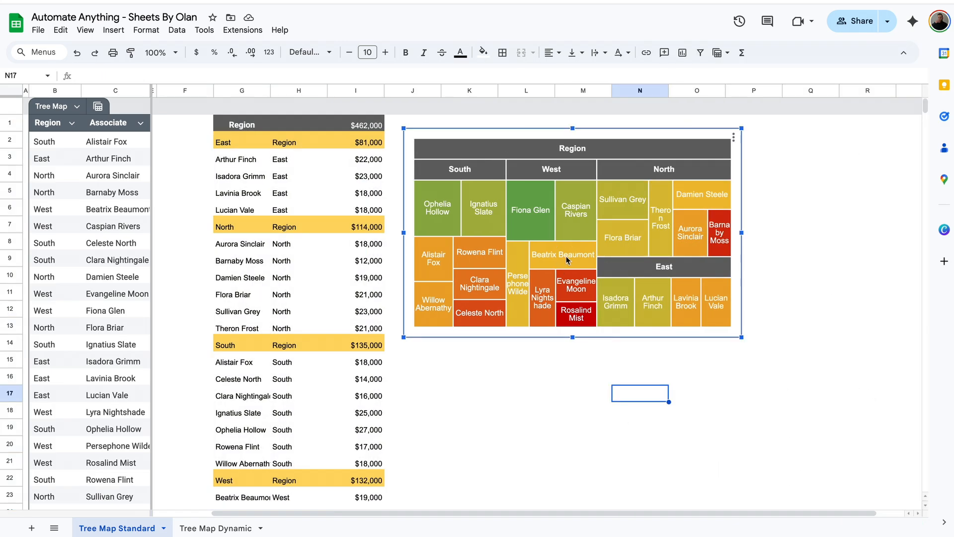
{"action": "mouse_move", "coordinate": [562, 265]}
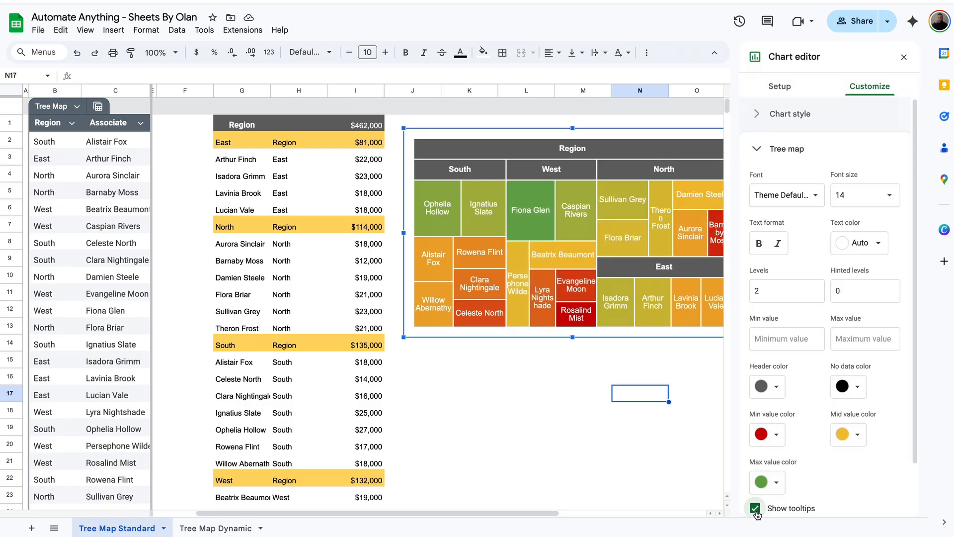
{"action": "left_click", "coordinate": [756, 507]}
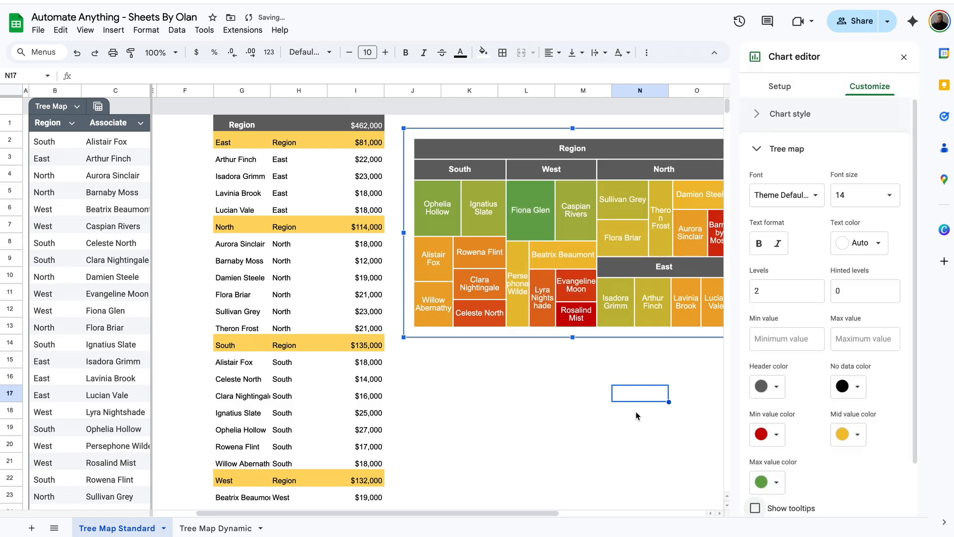
{"action": "left_click", "coordinate": [639, 411]}
Drill into the North region on the treemap, return to the full view, and close the editor
{"action": "left_click", "coordinate": [571, 251]}
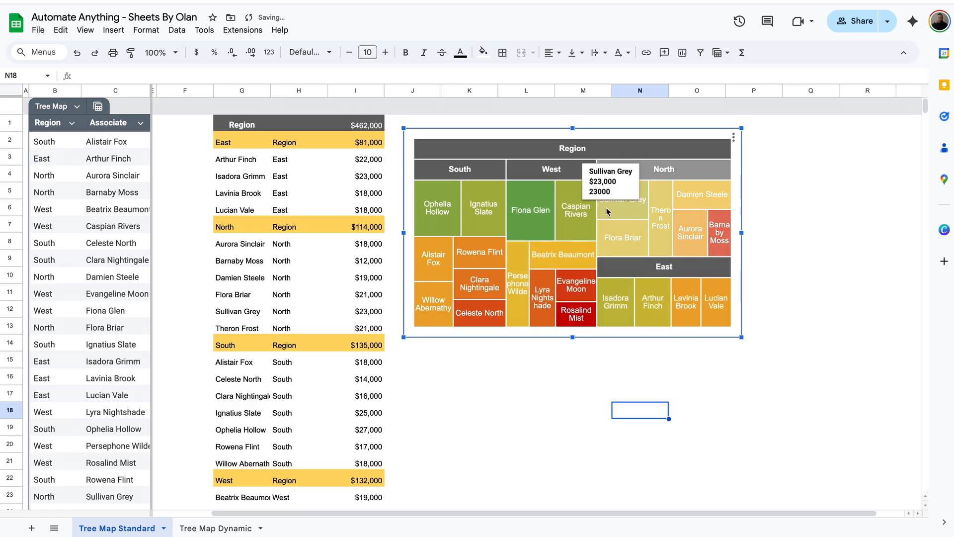
{"action": "mouse_move", "coordinate": [693, 195]}
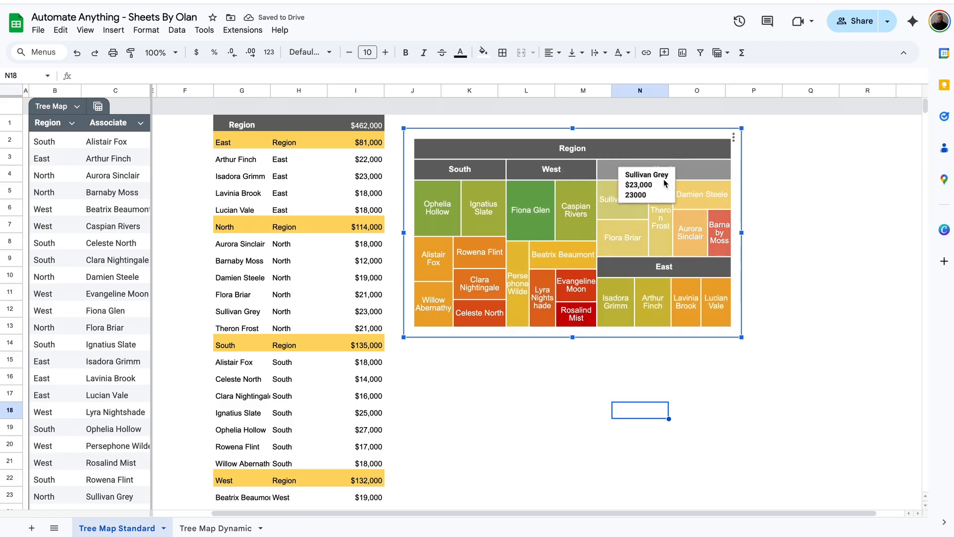
{"action": "double_click", "coordinate": [696, 179]}
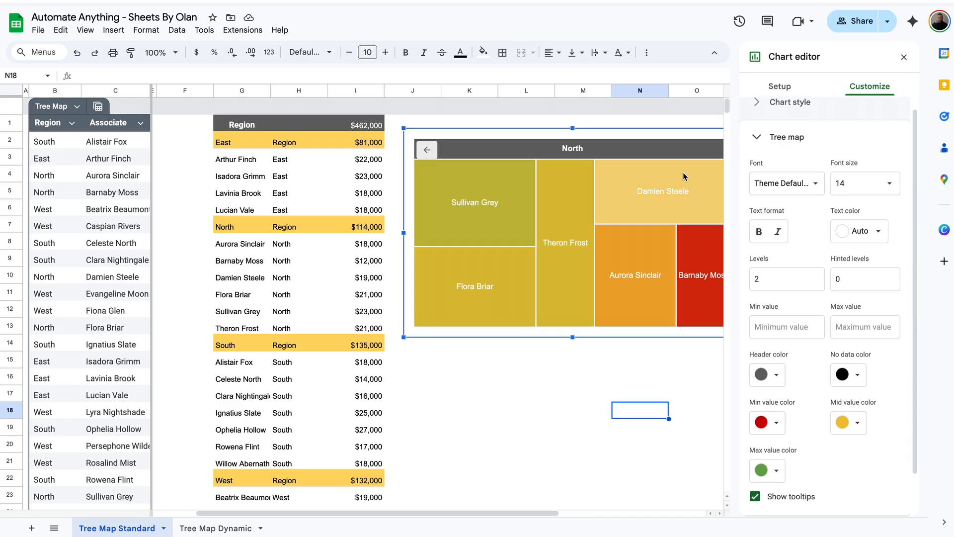
{"action": "left_click", "coordinate": [427, 149]}
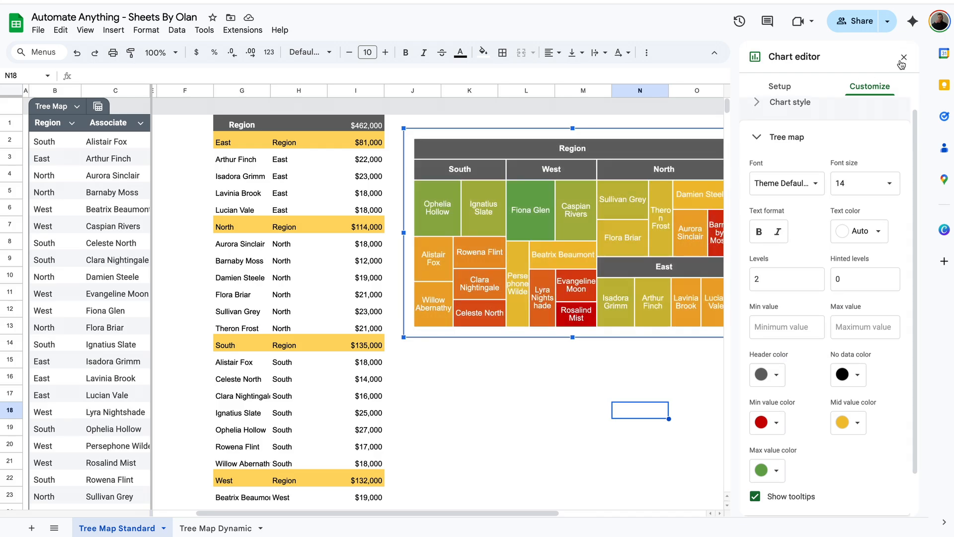
{"action": "left_click", "coordinate": [902, 60]}
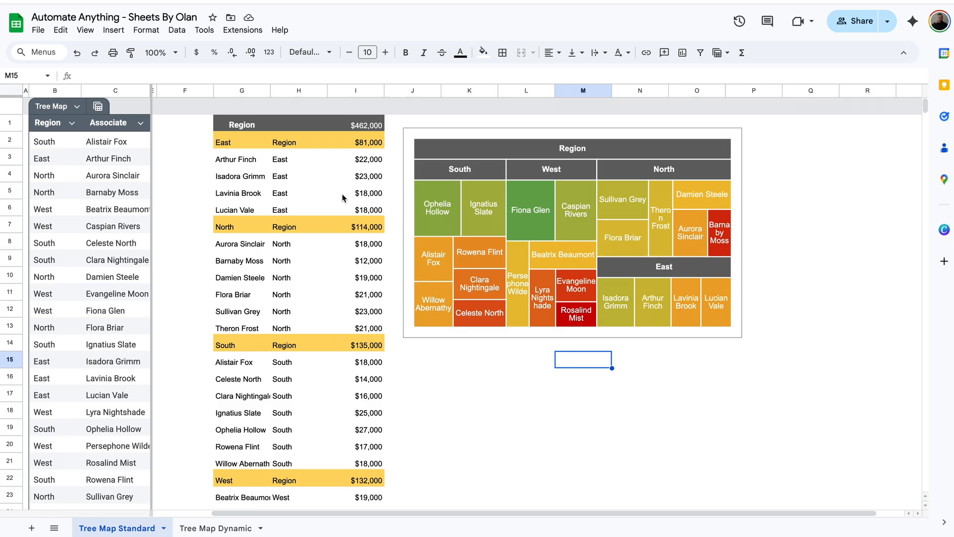
Change D2's Total Sales from 18000 to 38000 and check the treemap's updated South tile
{"action": "scroll", "coordinate": [342, 198], "scroll_direction": "left", "scroll_amount": 2}
{"action": "left_click", "coordinate": [305, 175]}
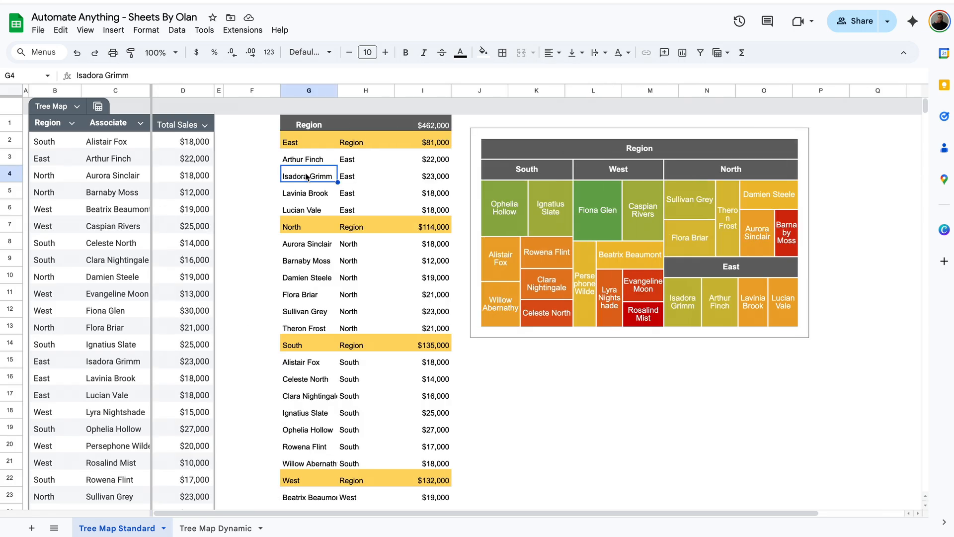
{"action": "left_click", "coordinate": [197, 145]}
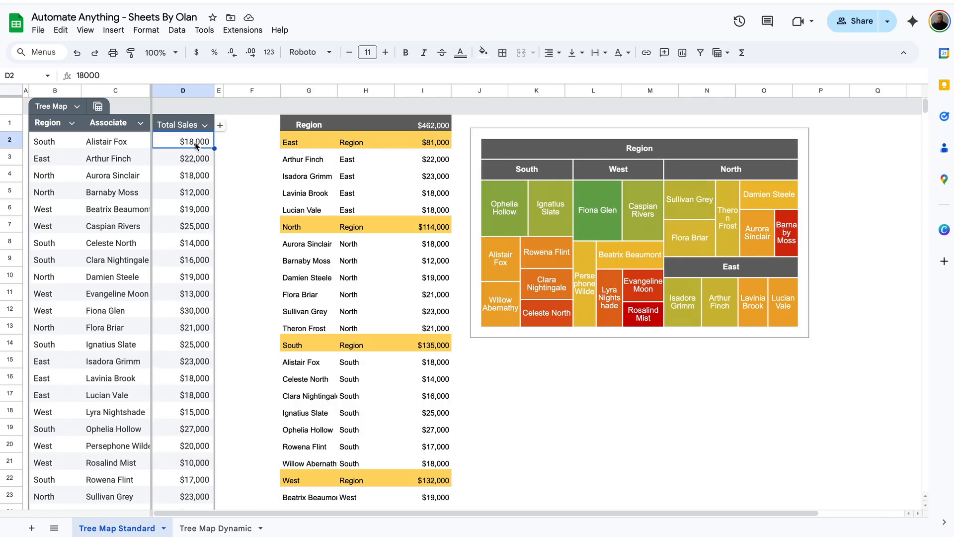
{"action": "double_click", "coordinate": [192, 142]}
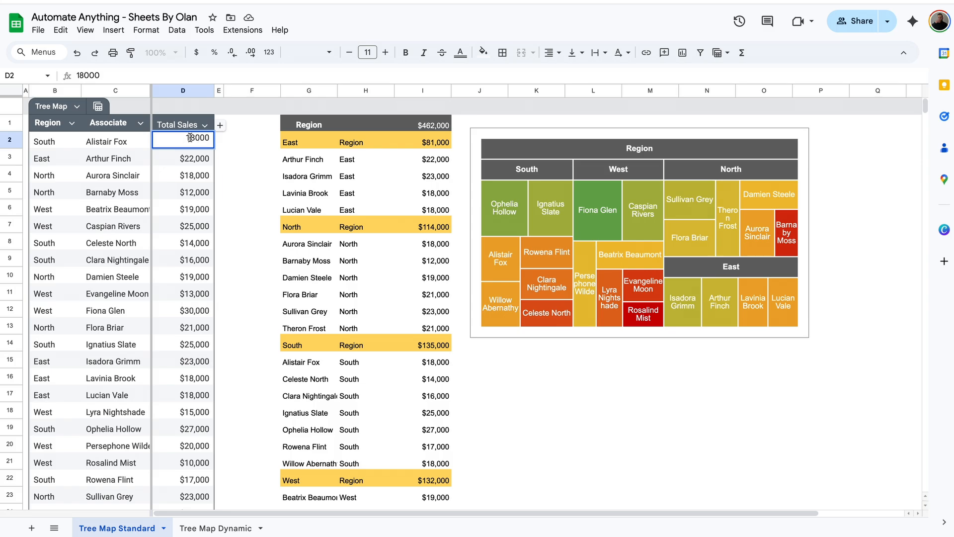
{"action": "key", "text": "BackSpace"}
{"action": "type", "text": "3"}
{"action": "key", "text": "Return"}
{"action": "left_click", "coordinate": [533, 249]}
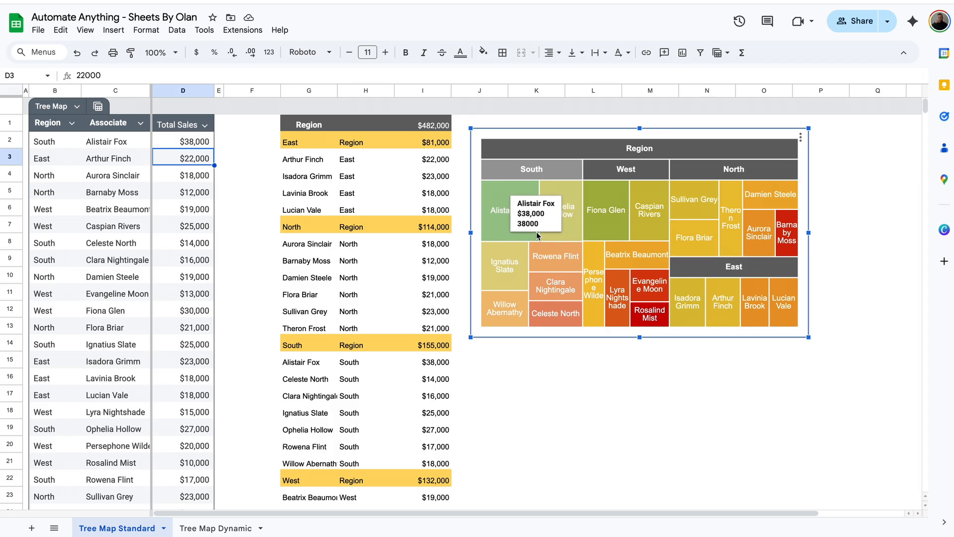
{"action": "scroll", "coordinate": [301, 271], "scroll_direction": "down", "scroll_amount": 2}
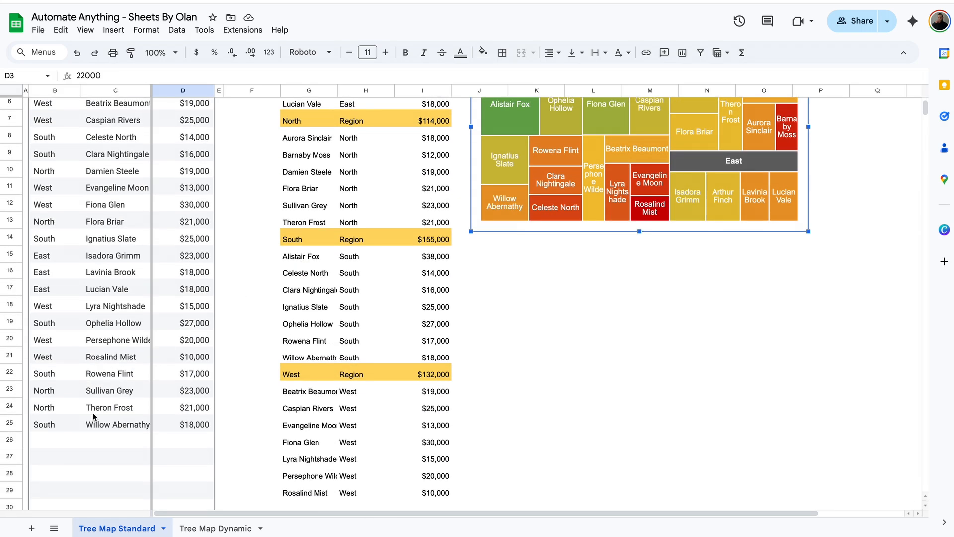
Add a new South associate with 20,000 in sales in row 26
{"action": "left_click", "coordinate": [55, 440]}
{"action": "type", "text": "South"}
{"action": "key", "text": "Tab"}
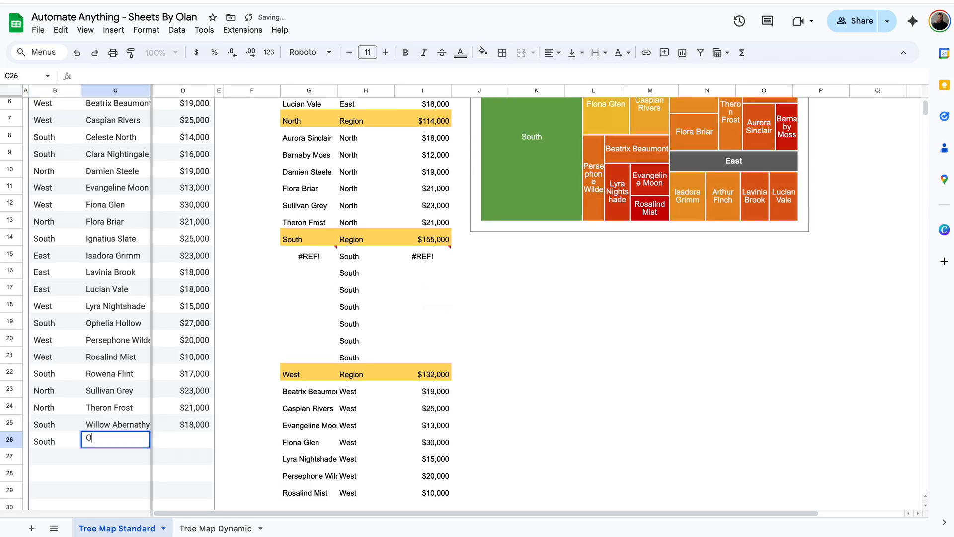
{"action": "type", "text": "Olan Chancy"}
{"action": "key", "text": "Tab"}
{"action": "type", "text": "20,00"}
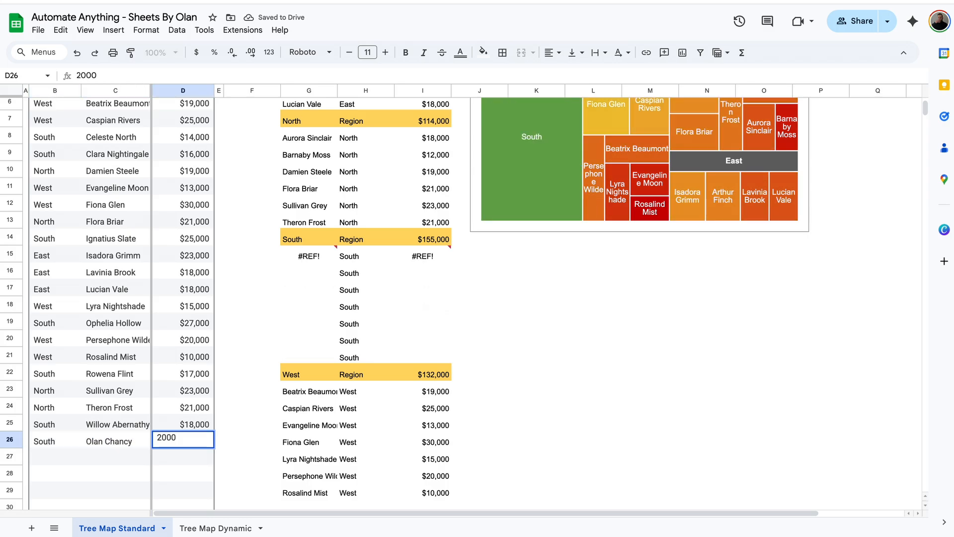
{"action": "type", "text": "0"}
{"action": "key", "text": "Return"}
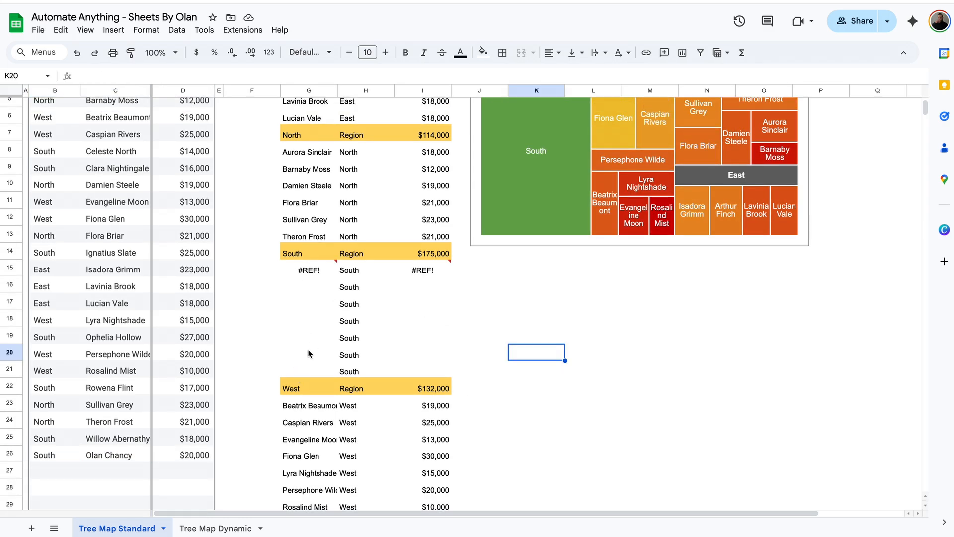
Move the West block of the summary table down one row
{"action": "left_click_drag", "start_coordinate": [296, 388], "coordinate": [436, 423]}
{"action": "key", "text": "ctrl+x"}
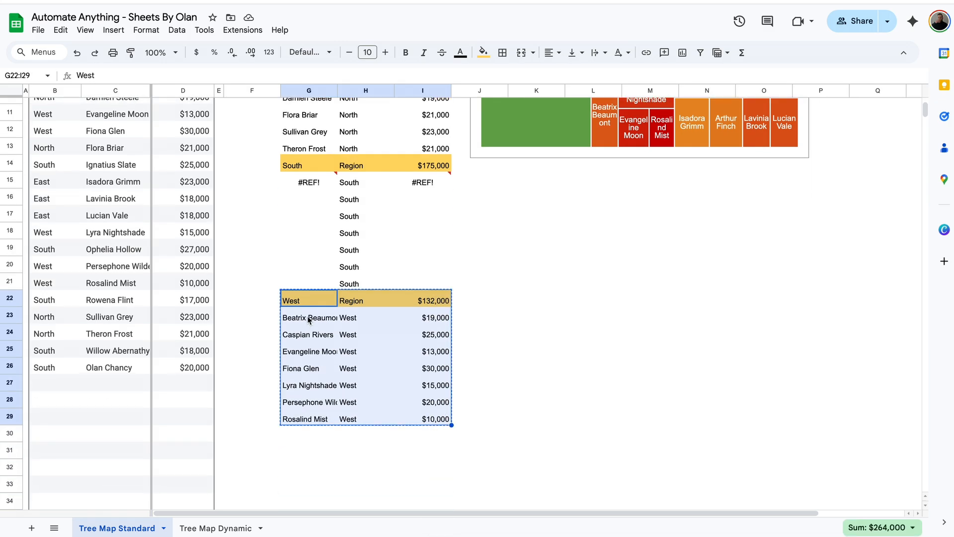
{"action": "left_click", "coordinate": [317, 316]}
{"action": "key", "text": "ctrl+v"}
Fill the South label and sales formula from row 21 into row 22, then check the treemap
{"action": "left_click", "coordinate": [357, 298]}
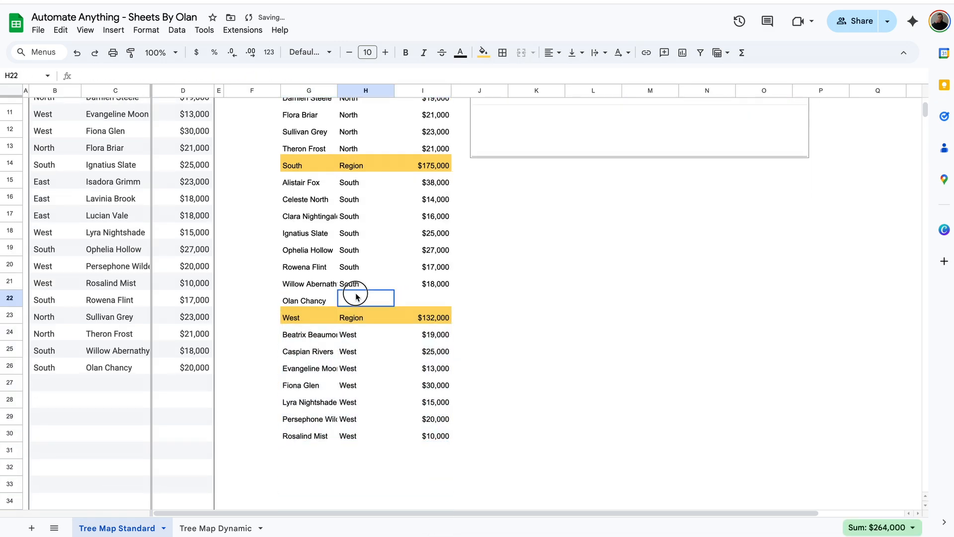
{"action": "left_click", "coordinate": [362, 286]}
{"action": "left_click_drag", "start_coordinate": [395, 290], "coordinate": [394, 299]}
{"action": "left_click", "coordinate": [445, 286]}
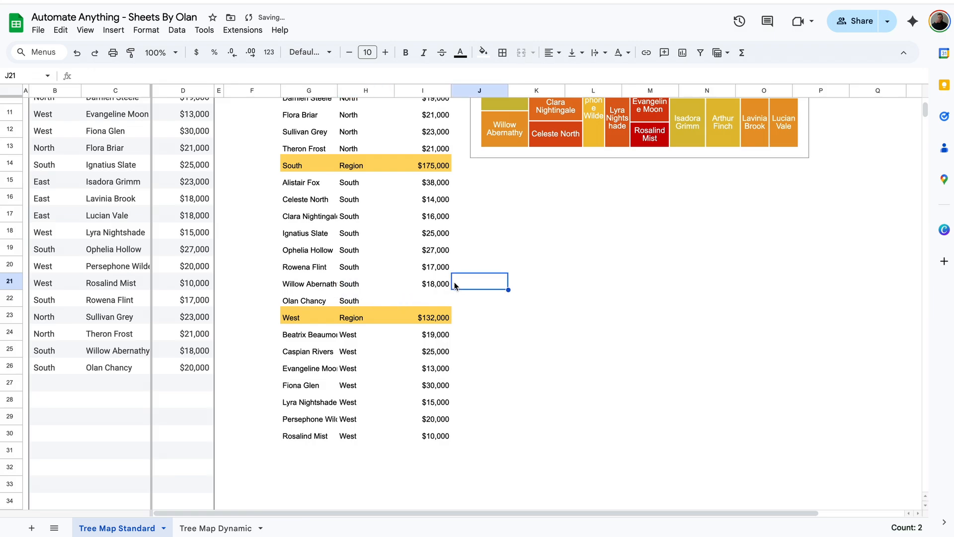
{"action": "left_click_drag", "start_coordinate": [451, 290], "coordinate": [450, 301]}
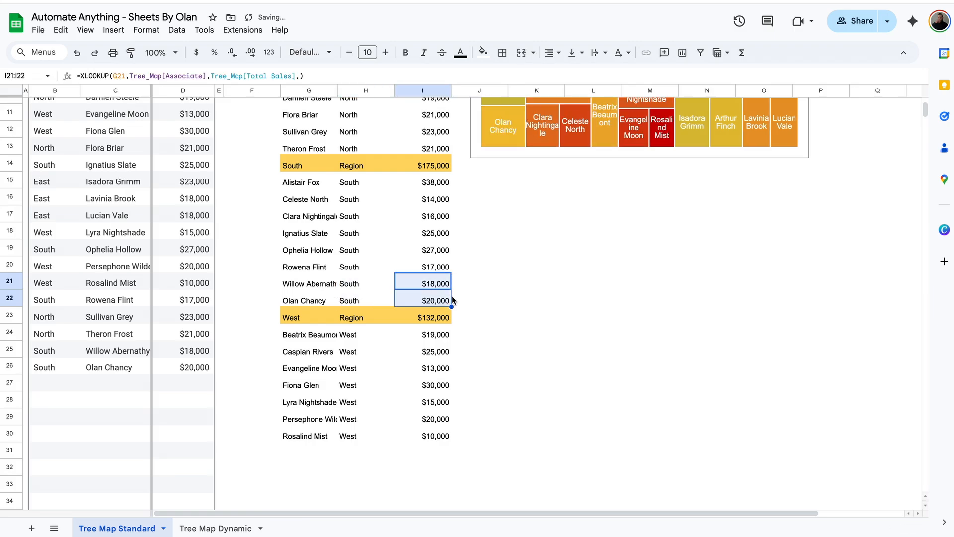
{"action": "left_click", "coordinate": [490, 298]}
{"action": "scroll", "coordinate": [488, 297], "scroll_direction": "up", "scroll_amount": 3}
{"action": "scroll", "coordinate": [488, 297], "scroll_direction": "up", "scroll_amount": 2}
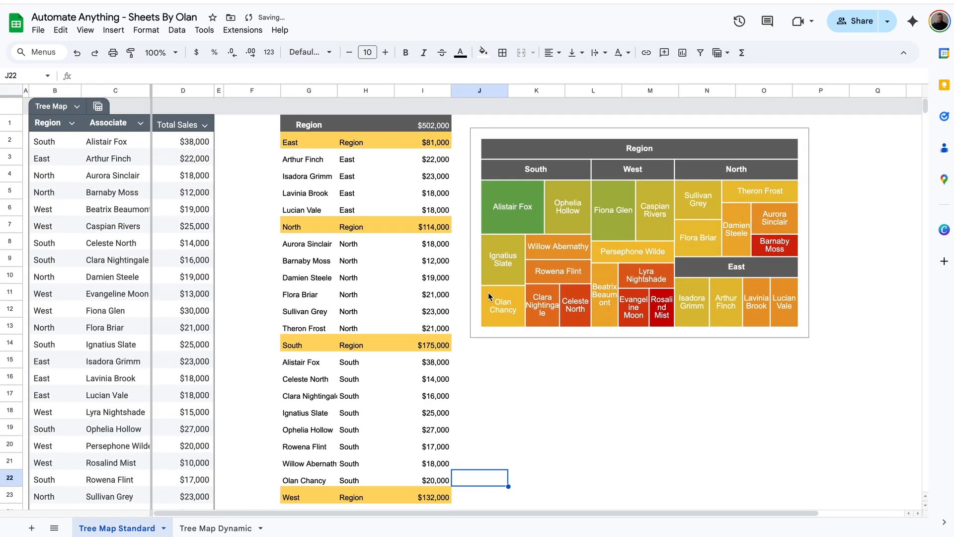
{"action": "left_click", "coordinate": [512, 318]}
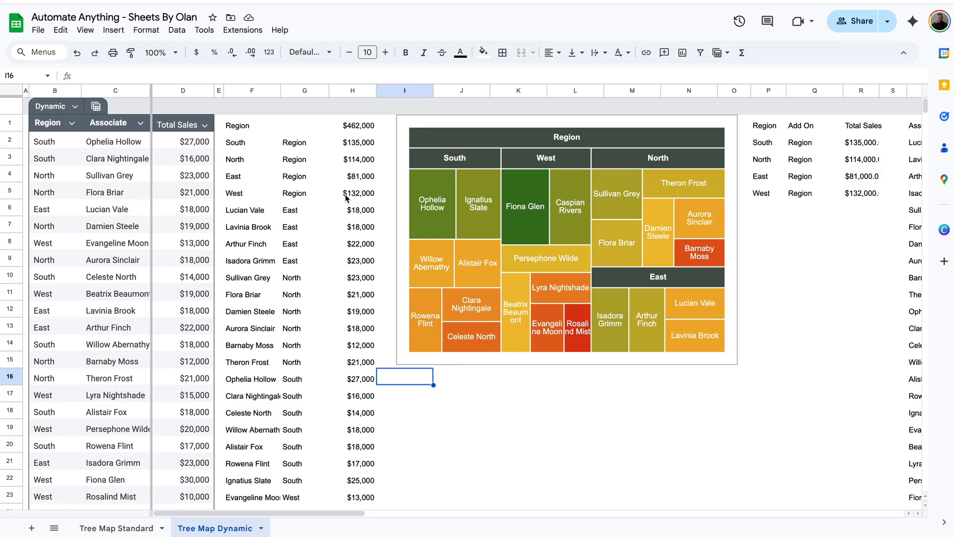
Add a test North associate with 50,000 in sales in row 26 and check the treemap
{"action": "scroll", "coordinate": [573, 244], "scroll_direction": "down", "scroll_amount": 5}
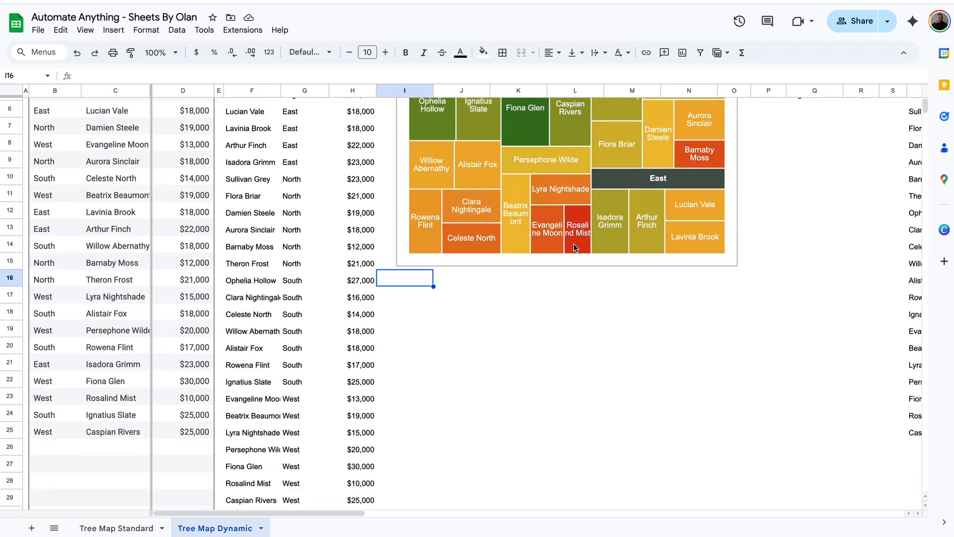
{"action": "left_click", "coordinate": [63, 356]}
{"action": "type", "text": "North"}
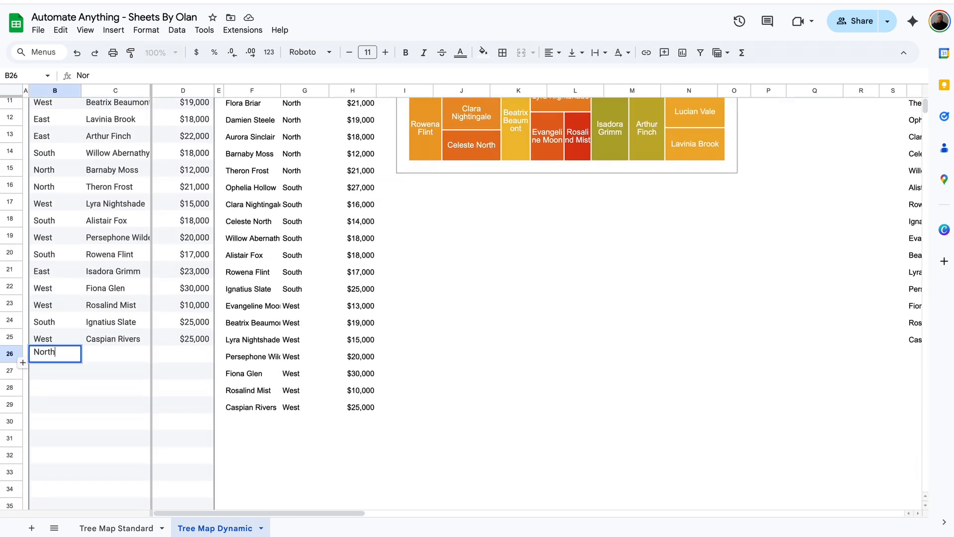
{"action": "key", "text": "Tab"}
{"action": "type", "text": "Olan Chancy"}
{"action": "key", "text": "Tab"}
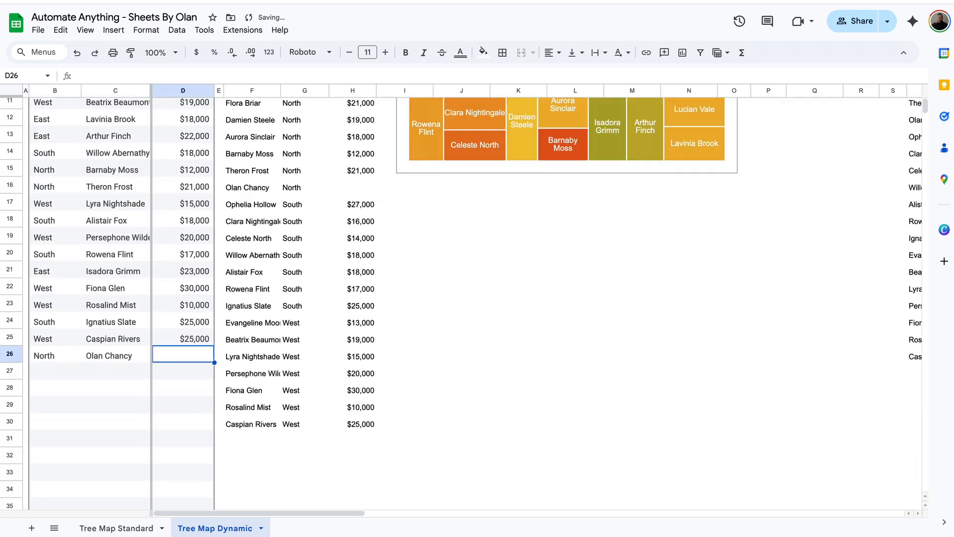
{"action": "type", "text": "50000"}
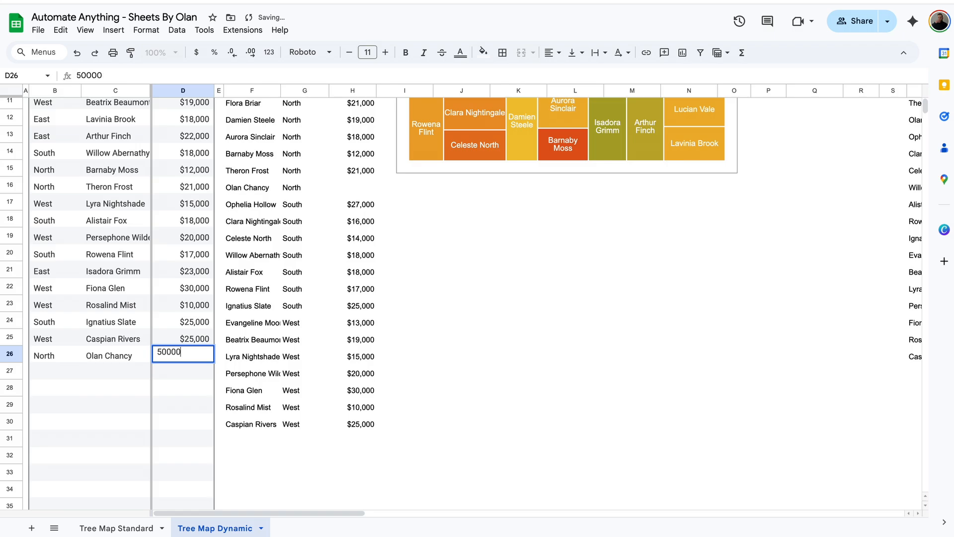
{"action": "key", "text": "Return"}
{"action": "scroll", "coordinate": [472, 244], "scroll_direction": "up", "scroll_amount": 5}
{"action": "left_click", "coordinate": [463, 223]}
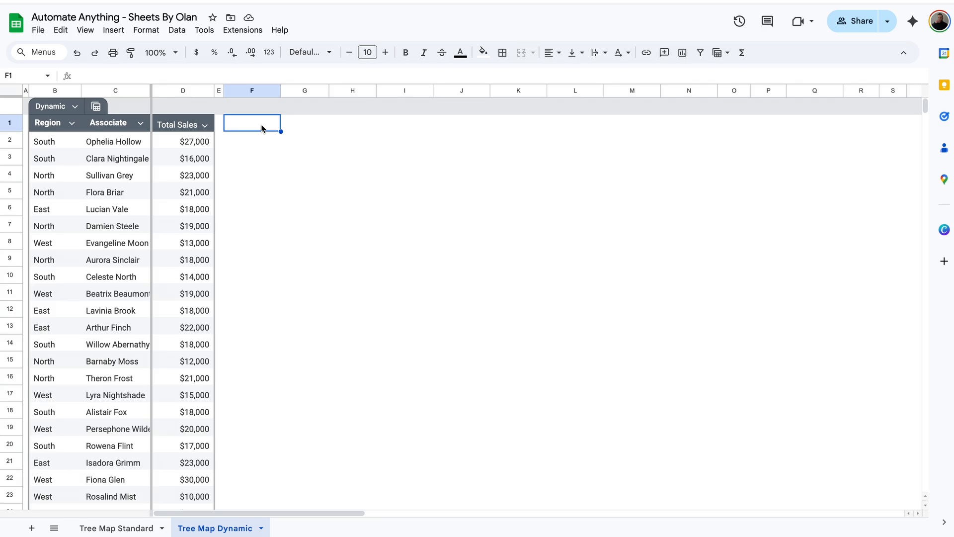
Return to the Tree Map Dynamic sheet and label F1 'Region'
{"action": "left_click", "coordinate": [122, 528]}
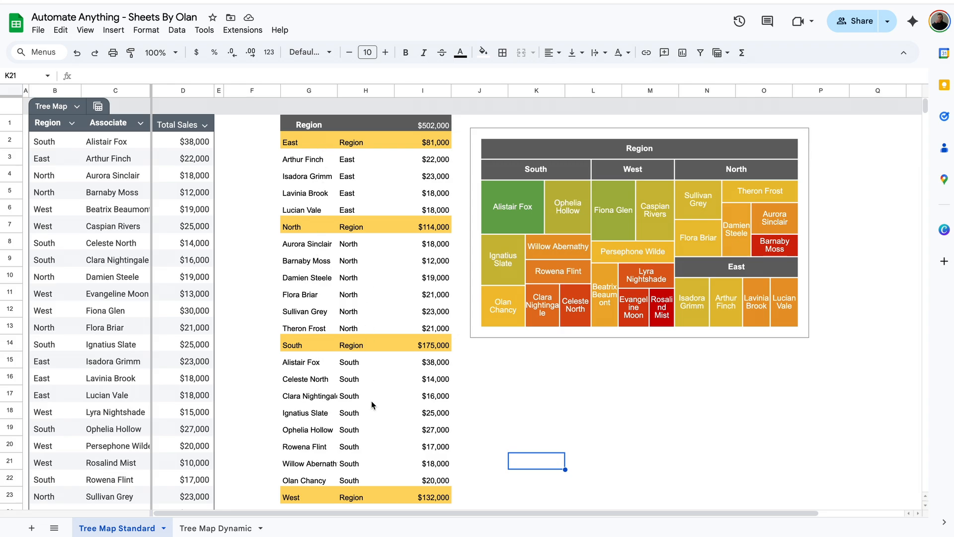
{"action": "left_click", "coordinate": [217, 525]}
{"action": "double_click", "coordinate": [262, 126]}
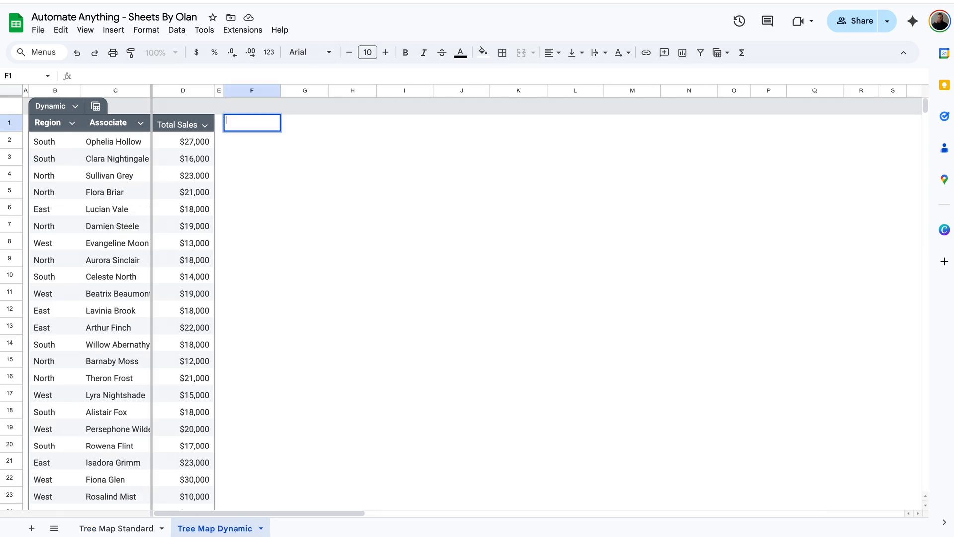
{"action": "type", "text": "Region"}
{"action": "key", "text": "Tab"}
{"action": "key", "text": "Tab"}
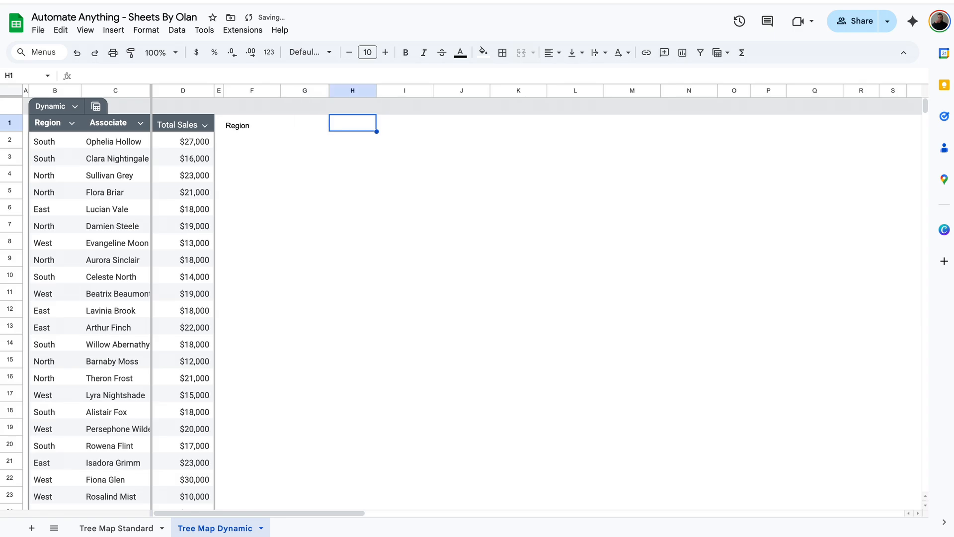
Enter =SUM(Dynamic[Total Sales]) in H1
{"action": "type", "text": "=sum"}
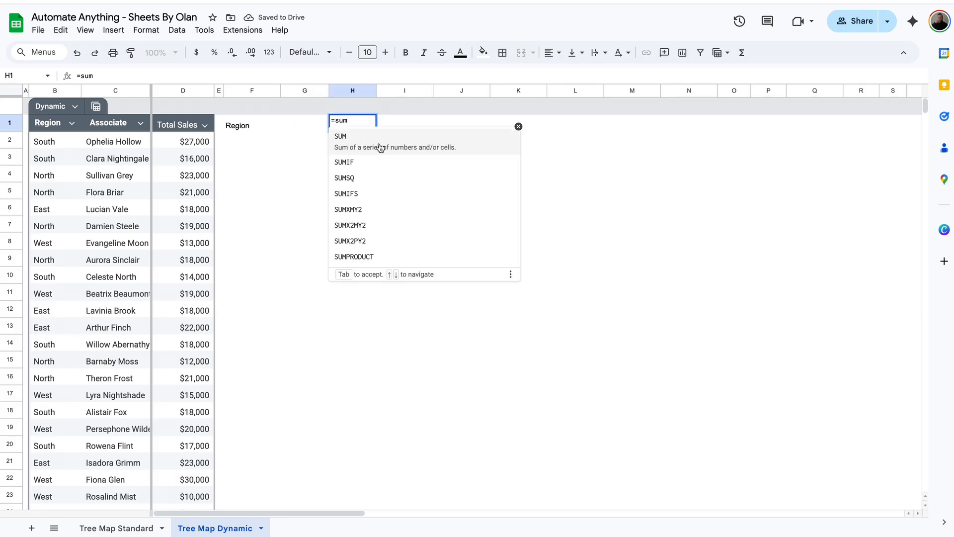
{"action": "left_click", "coordinate": [380, 148]}
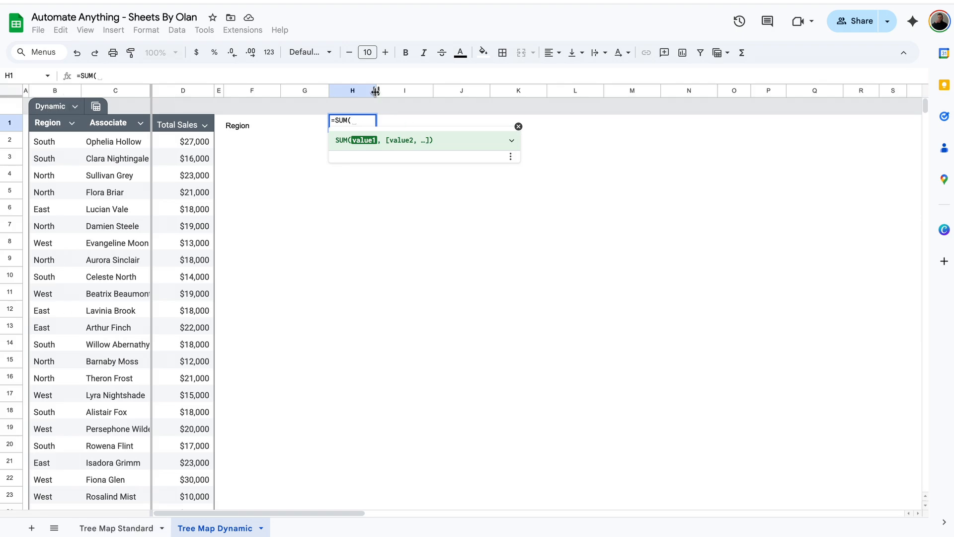
{"action": "type", "text": "total"}
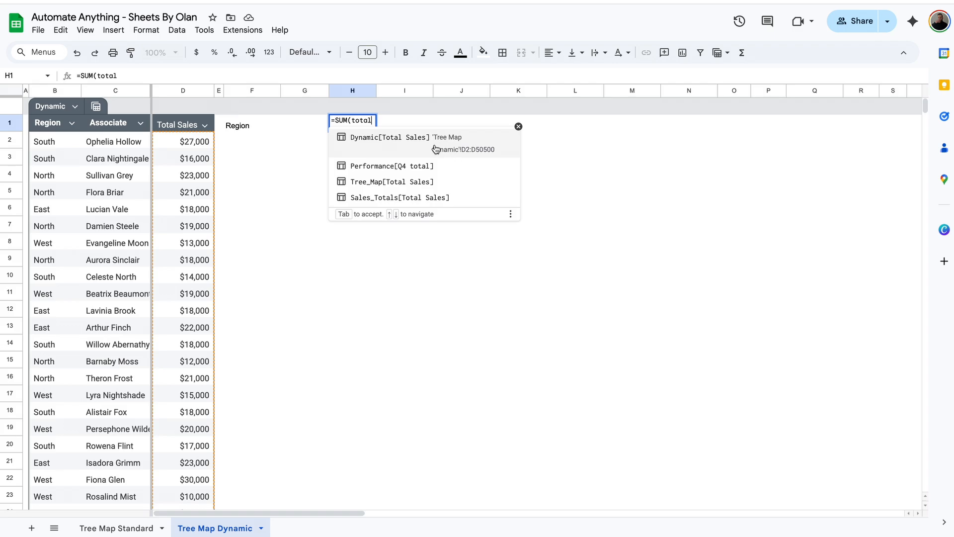
{"action": "left_click", "coordinate": [380, 142]}
{"action": "key", "text": "Return"}
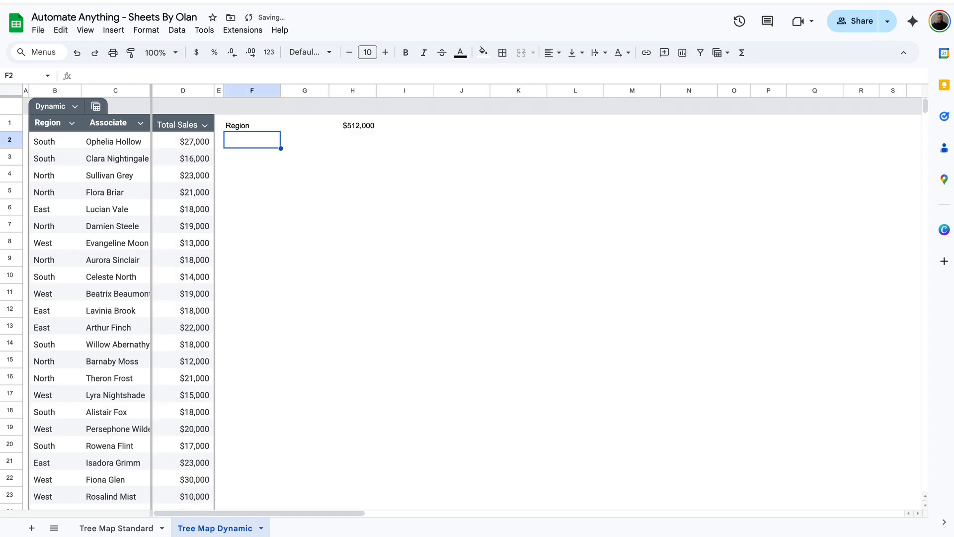
{"action": "left_click", "coordinate": [353, 129]}
Clear the test entry in B26:D26 so H1 totals $462,000
{"action": "scroll", "coordinate": [281, 279], "scroll_direction": "down", "scroll_amount": 5}
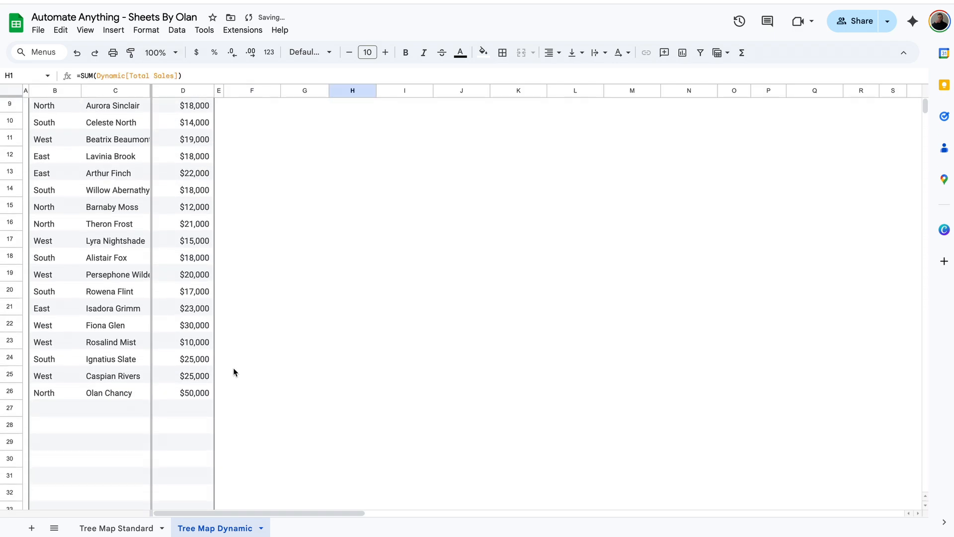
{"action": "left_click_drag", "start_coordinate": [196, 393], "coordinate": [47, 396]}
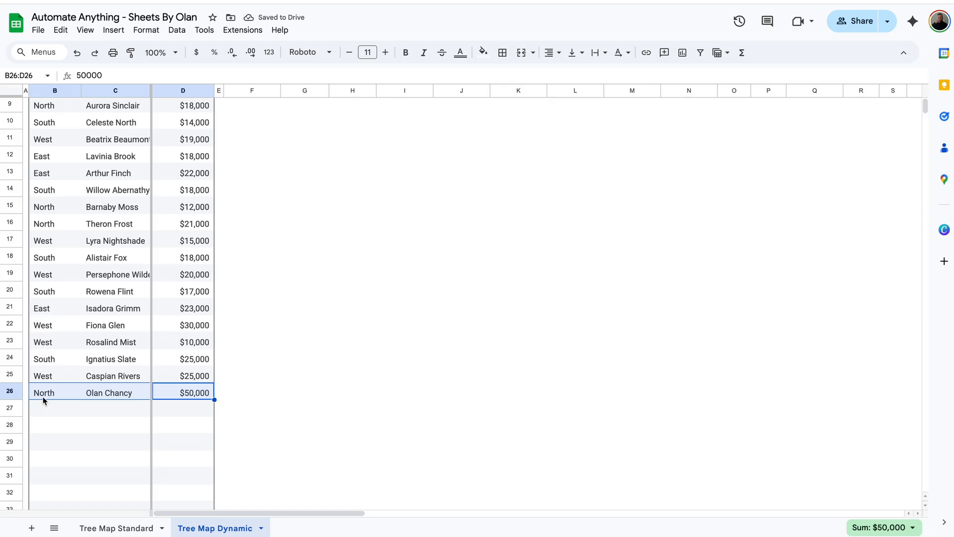
{"action": "key", "text": "Delete"}
{"action": "scroll", "coordinate": [400, 296], "scroll_direction": "up", "scroll_amount": 5}
{"action": "left_click", "coordinate": [347, 137]}
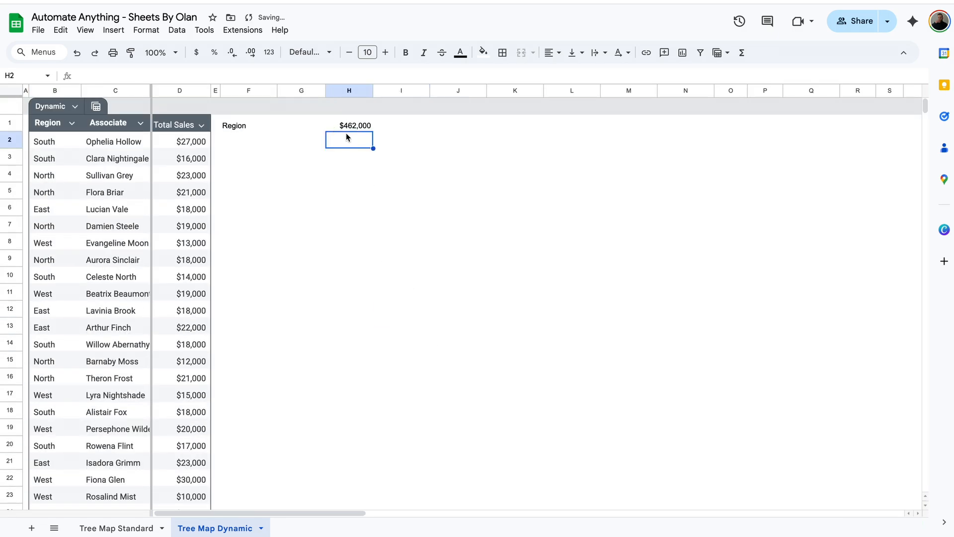
{"action": "left_click", "coordinate": [348, 126]}
Freeze the table columns through Total Sales (column D)
{"action": "left_click", "coordinate": [250, 140]}
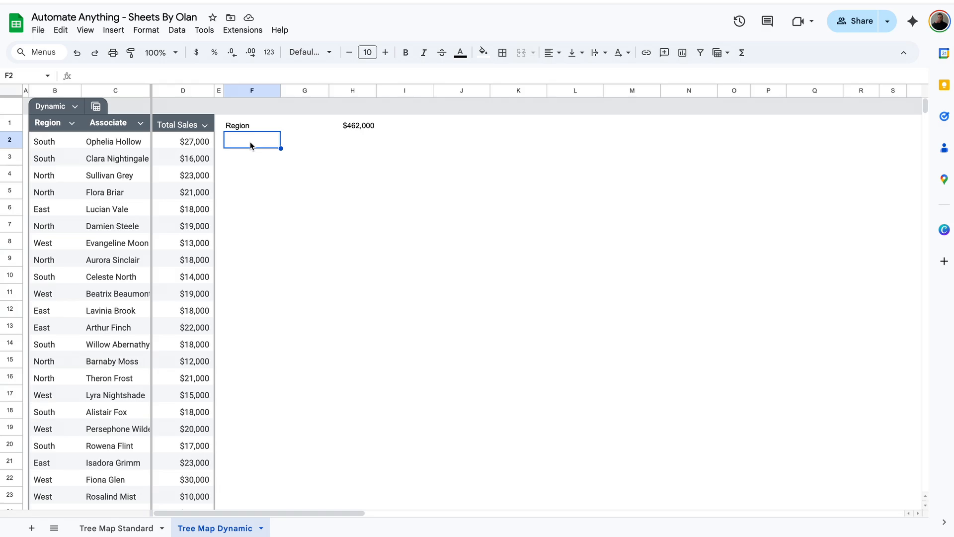
{"action": "scroll", "coordinate": [250, 144], "scroll_direction": "right", "scroll_amount": 6}
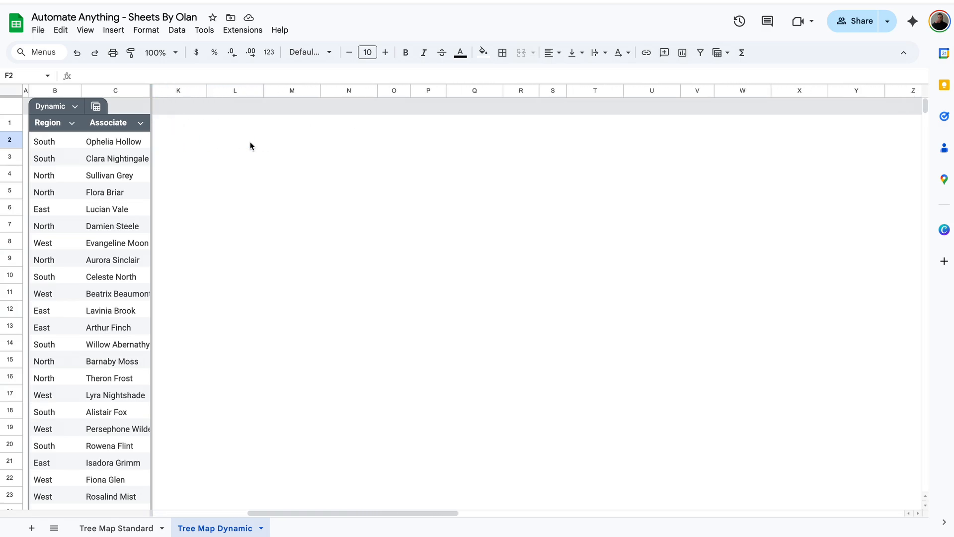
{"action": "left_click", "coordinate": [533, 128]}
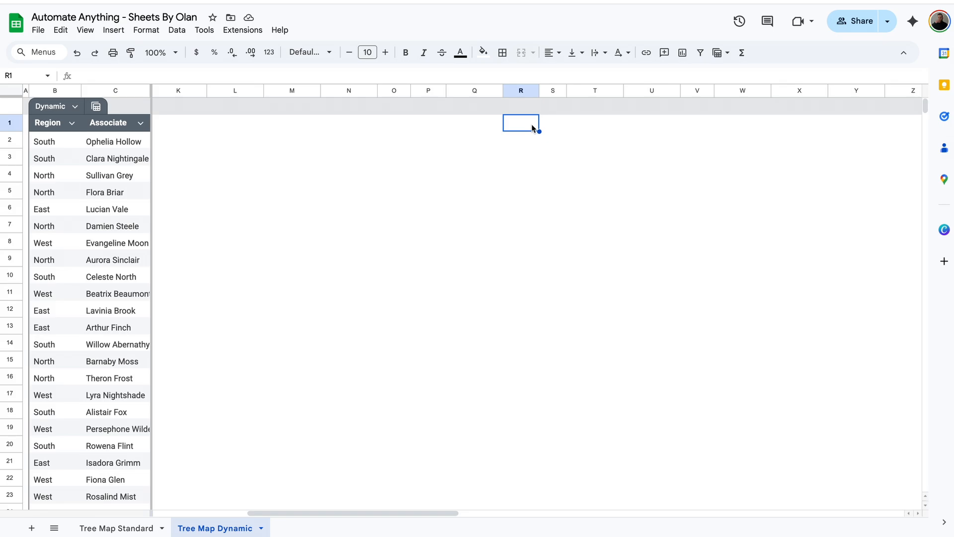
{"action": "scroll", "coordinate": [533, 128], "scroll_direction": "left", "scroll_amount": 6}
{"action": "left_click_drag", "start_coordinate": [151, 92], "coordinate": [205, 95]}
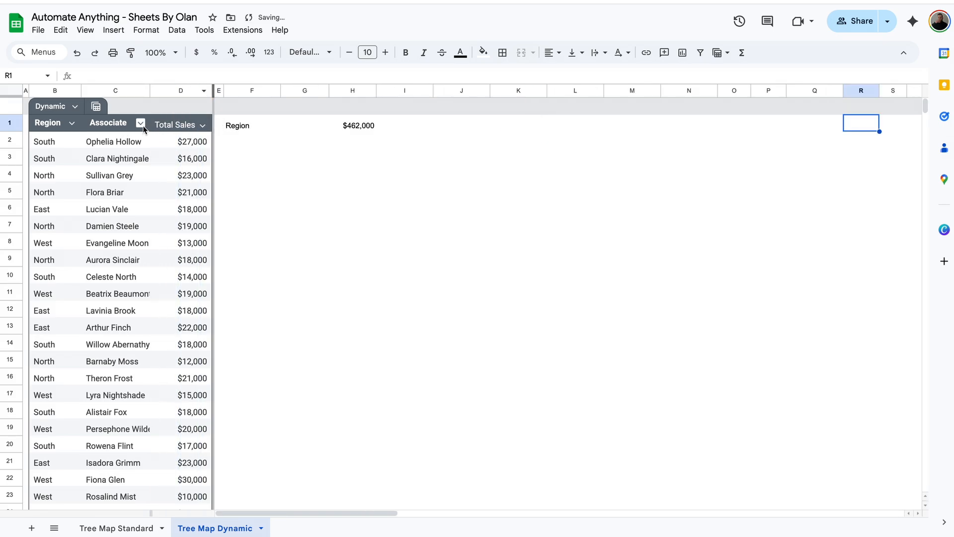
{"action": "scroll", "coordinate": [330, 130], "scroll_direction": "right", "scroll_amount": 5}
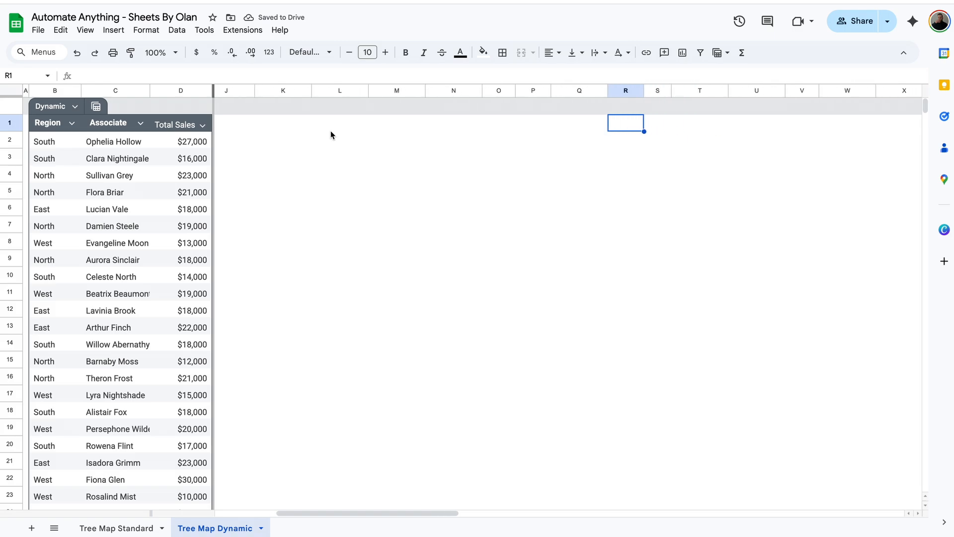
{"action": "scroll", "coordinate": [330, 130], "scroll_direction": "right", "scroll_amount": 2}
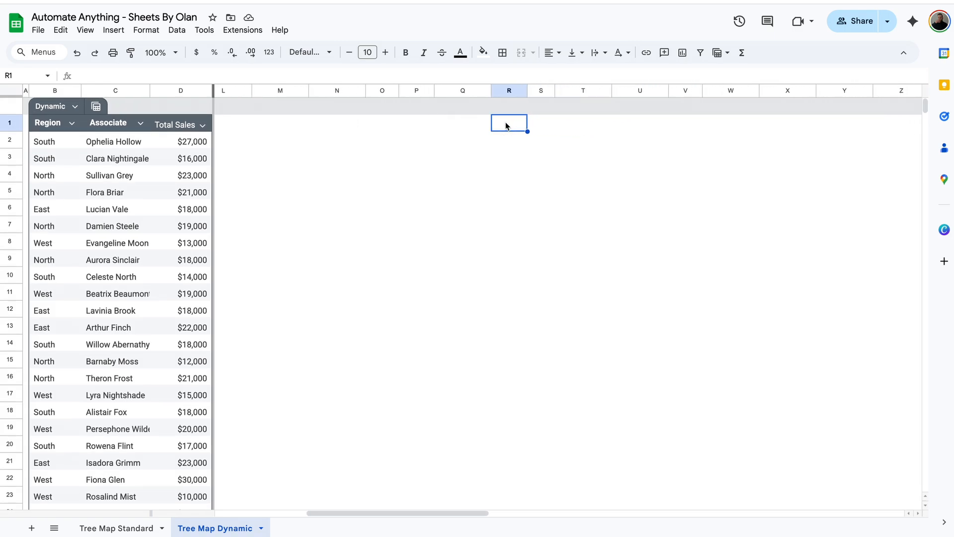
Enter =UNIQUE(Dynamic[Region]) in R1
{"action": "type", "text": "="}
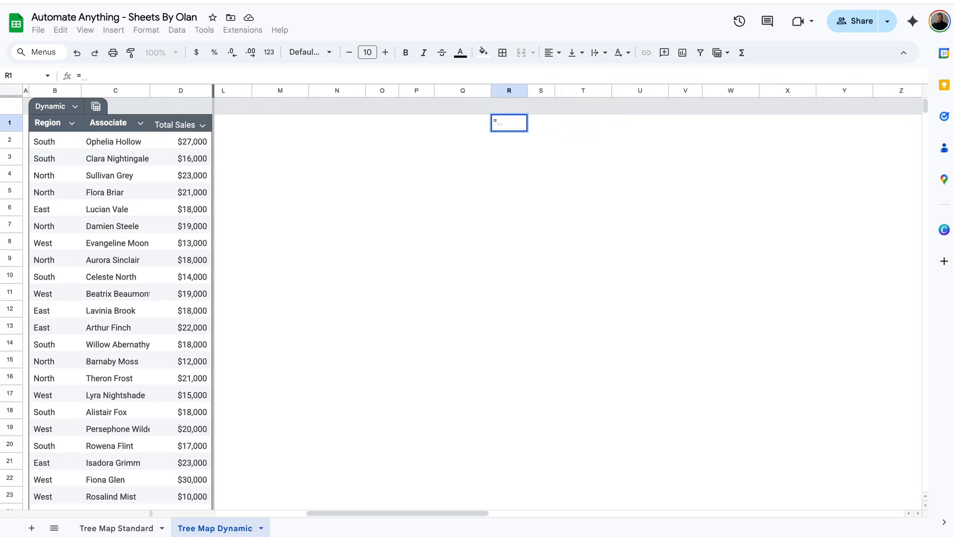
{"action": "type", "text": "UNIQ"}
{"action": "key", "text": "Tab"}
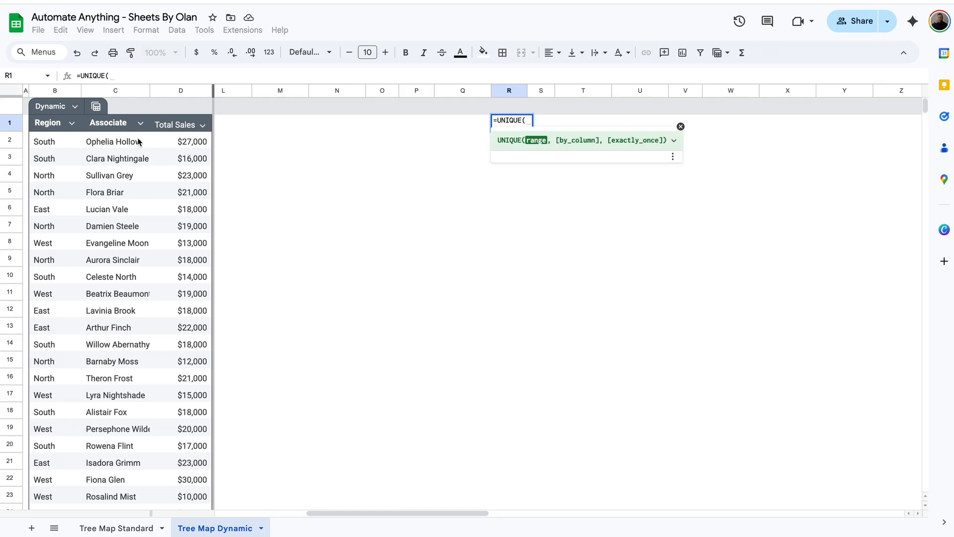
{"action": "type", "text": "region"}
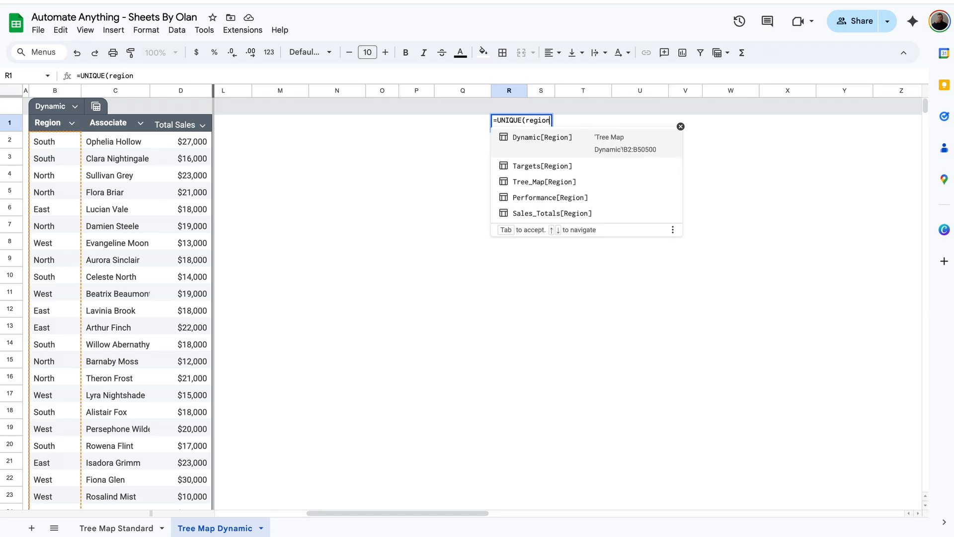
{"action": "left_click", "coordinate": [544, 137]}
{"action": "key", "text": "Return"}
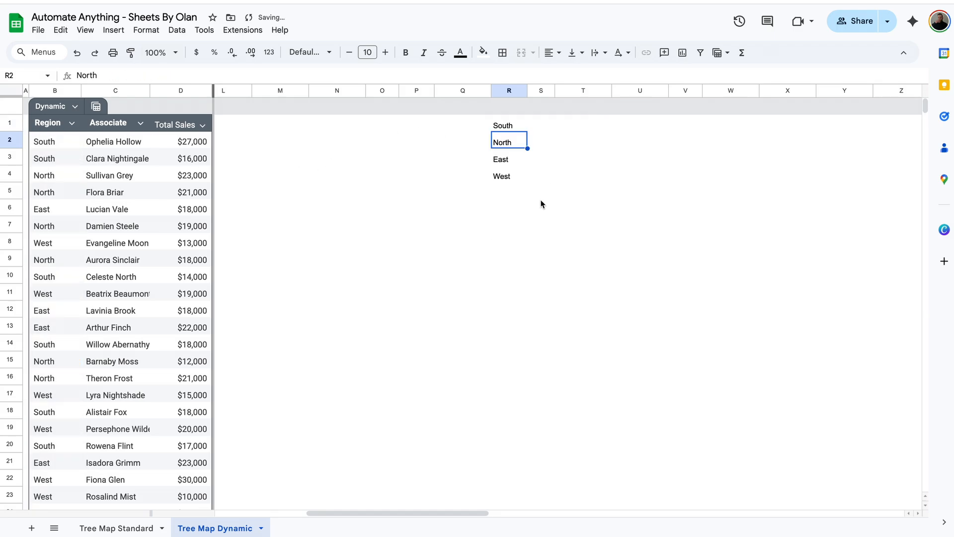
{"action": "left_click", "coordinate": [508, 123]}
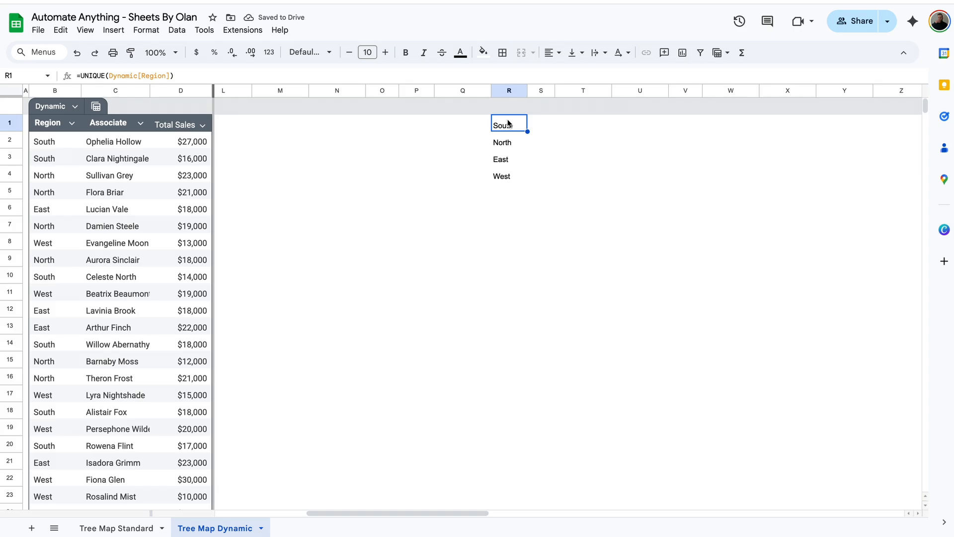
Test the unique list by entering Northeast in B26
{"action": "scroll", "coordinate": [279, 318], "scroll_direction": "down", "scroll_amount": 2}
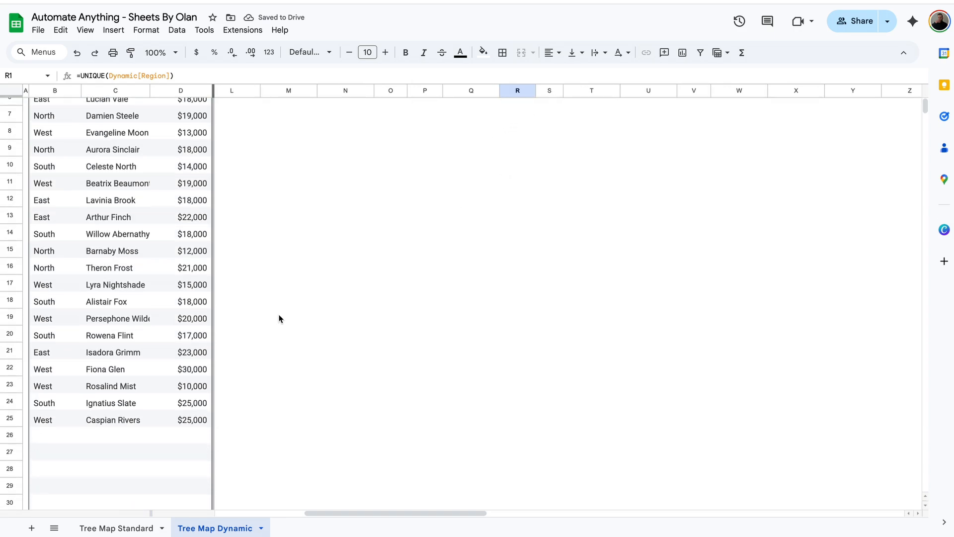
{"action": "left_click", "coordinate": [49, 437]}
{"action": "type", "text": "Northeast"}
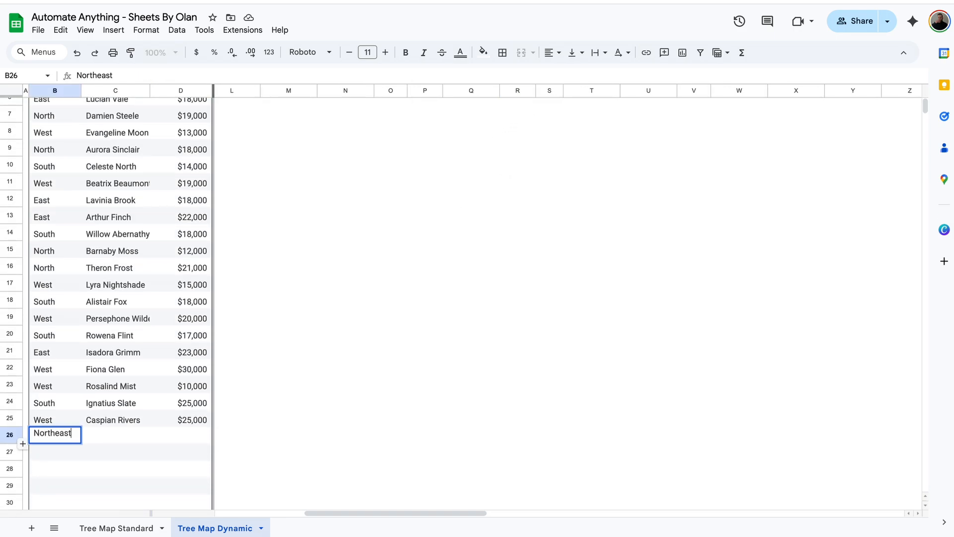
{"action": "key", "text": "Return"}
{"action": "scroll", "coordinate": [485, 375], "scroll_direction": "up", "scroll_amount": 3}
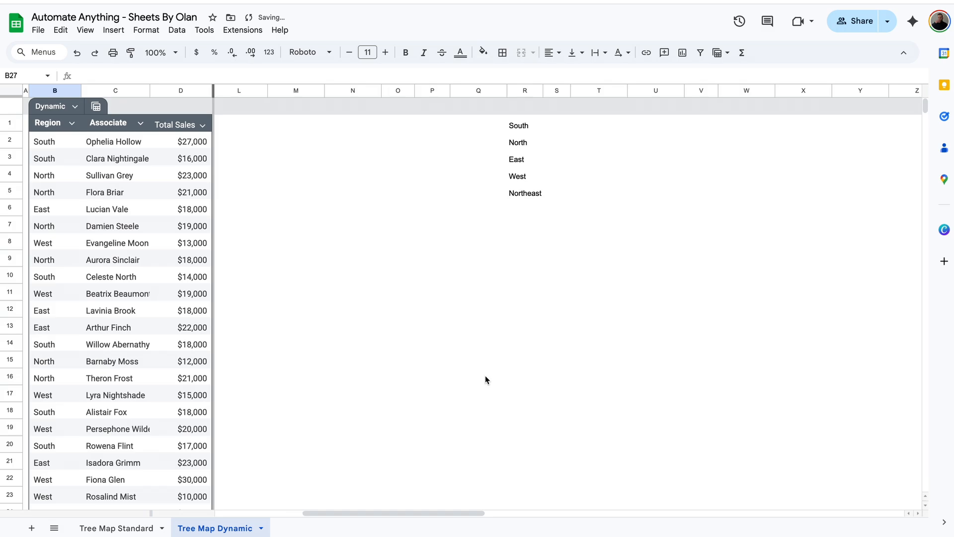
{"action": "left_click", "coordinate": [526, 194]}
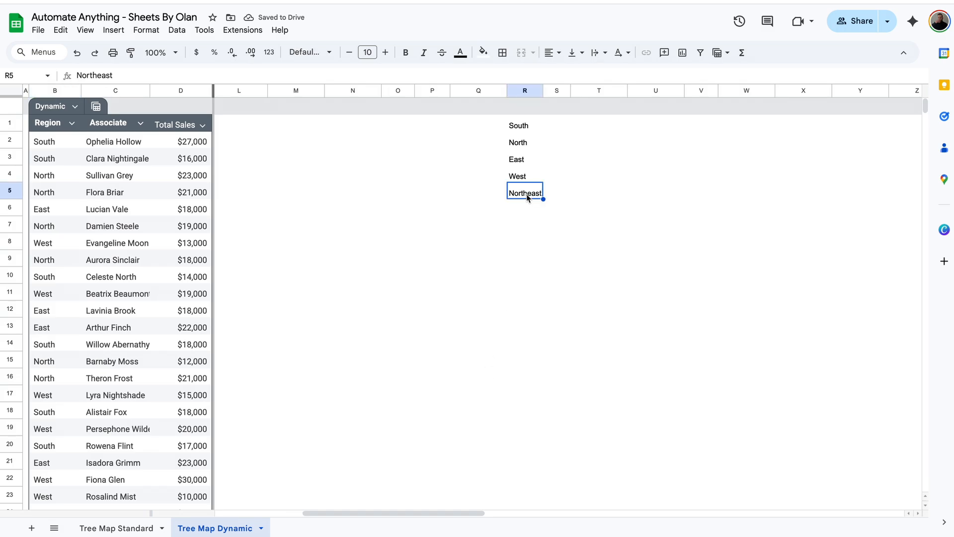
Copy the UNIQUE formula into R2 and put a 'Region' header in R1
{"action": "scroll", "coordinate": [526, 194], "scroll_direction": "left", "scroll_amount": 1}
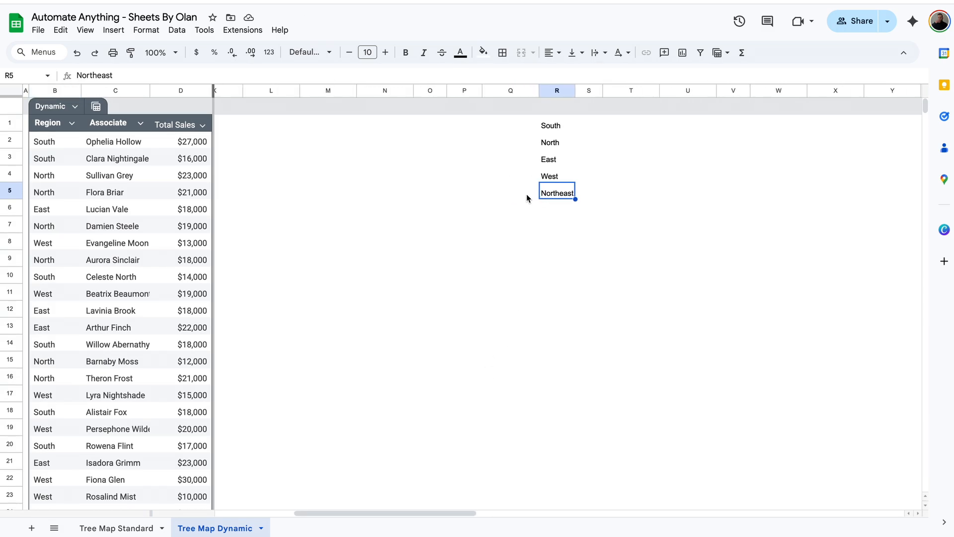
{"action": "left_click", "coordinate": [576, 121]}
{"action": "key", "text": "ctrl+c"}
{"action": "left_click", "coordinate": [571, 143]}
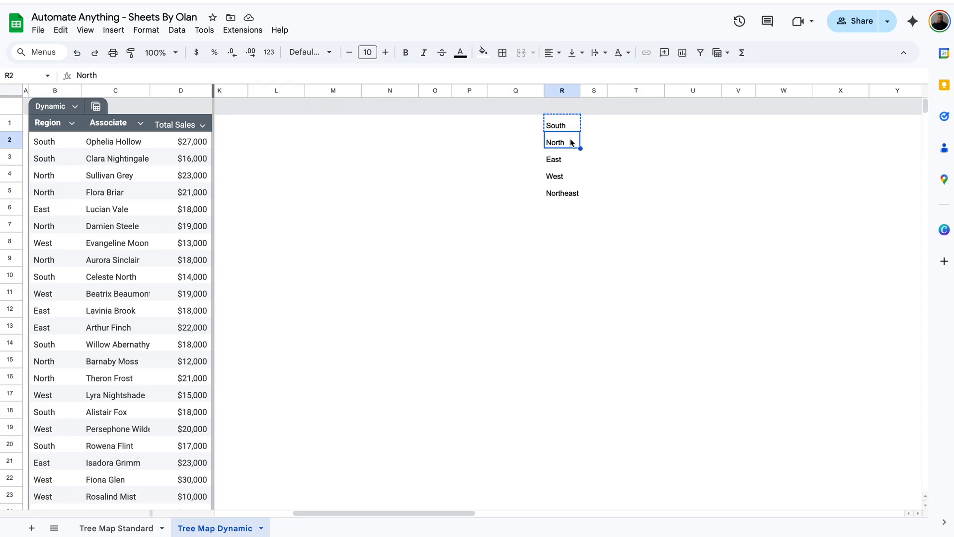
{"action": "key", "text": "ctrl+v"}
{"action": "left_click", "coordinate": [571, 124]}
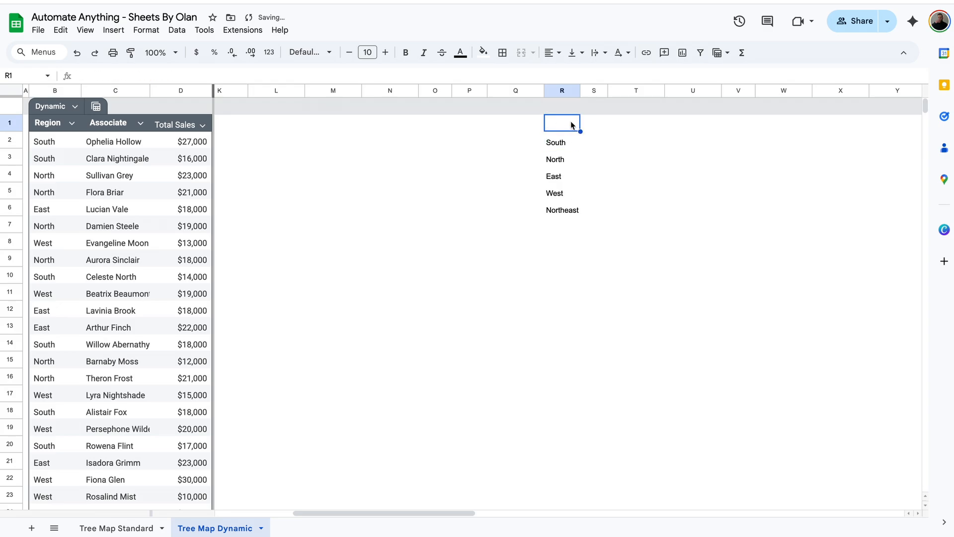
{"action": "type", "text": "Region"}
{"action": "key", "text": "Tab"}
Delete the Northeast test entry from B26
{"action": "scroll", "coordinate": [446, 305], "scroll_direction": "down", "scroll_amount": 2}
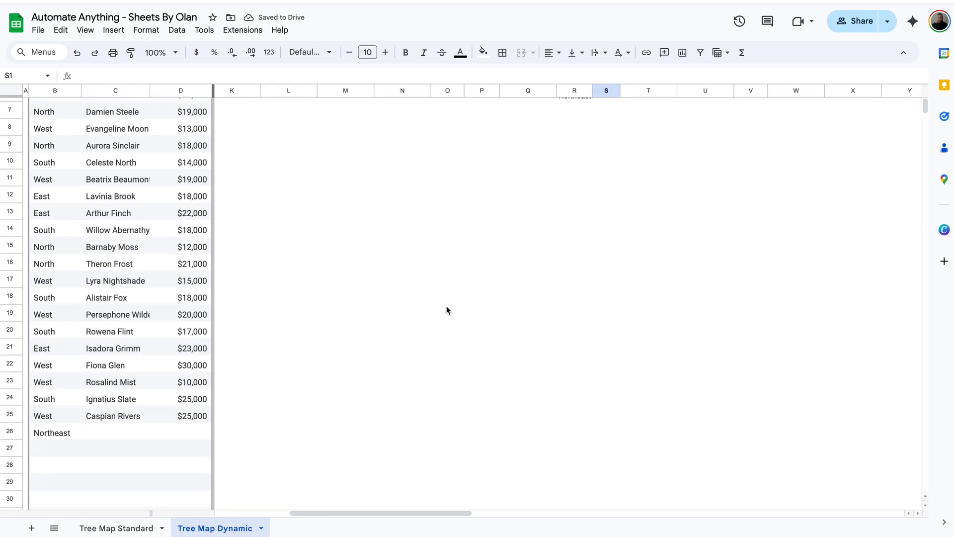
{"action": "left_click", "coordinate": [72, 434]}
{"action": "key", "text": "Delete"}
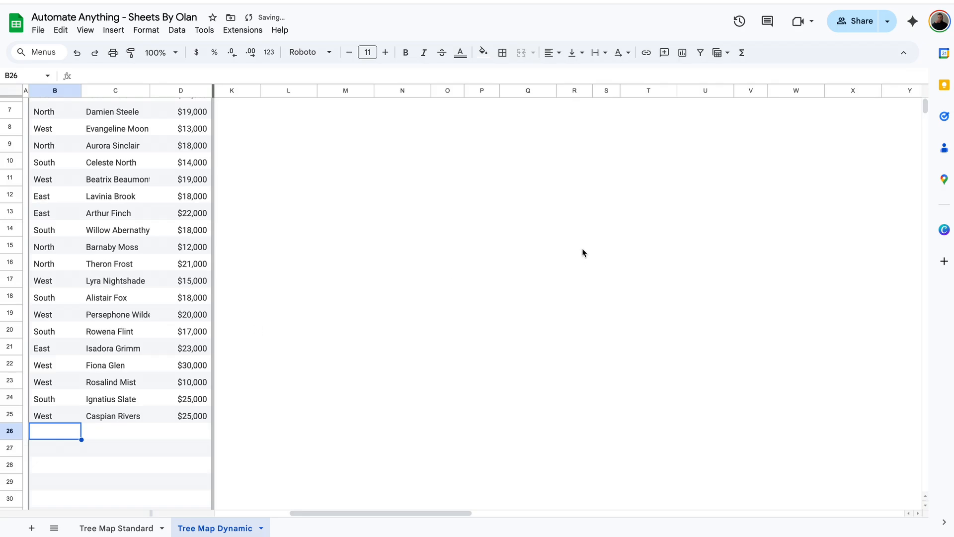
{"action": "scroll", "coordinate": [583, 248], "scroll_direction": "up", "scroll_amount": 2}
Widen column S and give it the header 'Add On'
{"action": "left_click", "coordinate": [616, 127]}
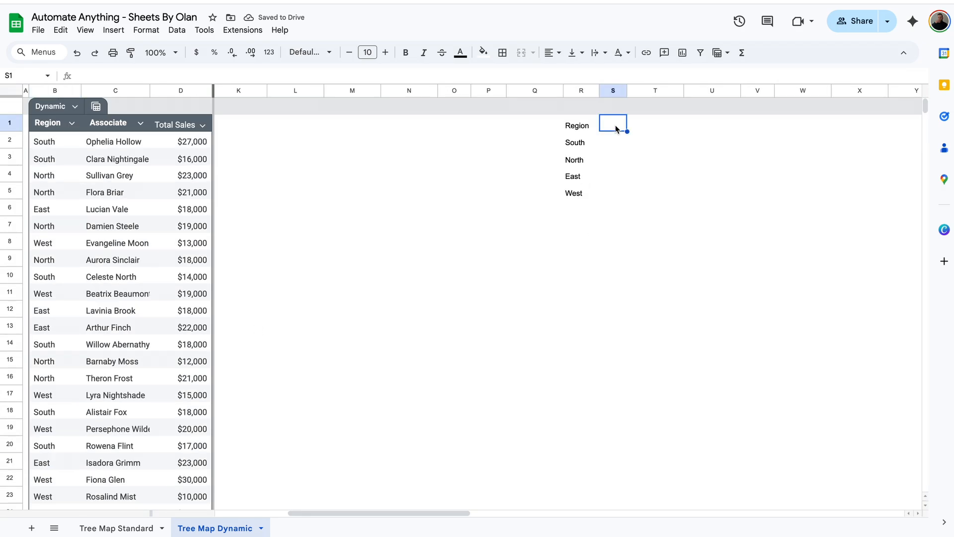
{"action": "left_click_drag", "start_coordinate": [627, 90], "coordinate": [647, 91]}
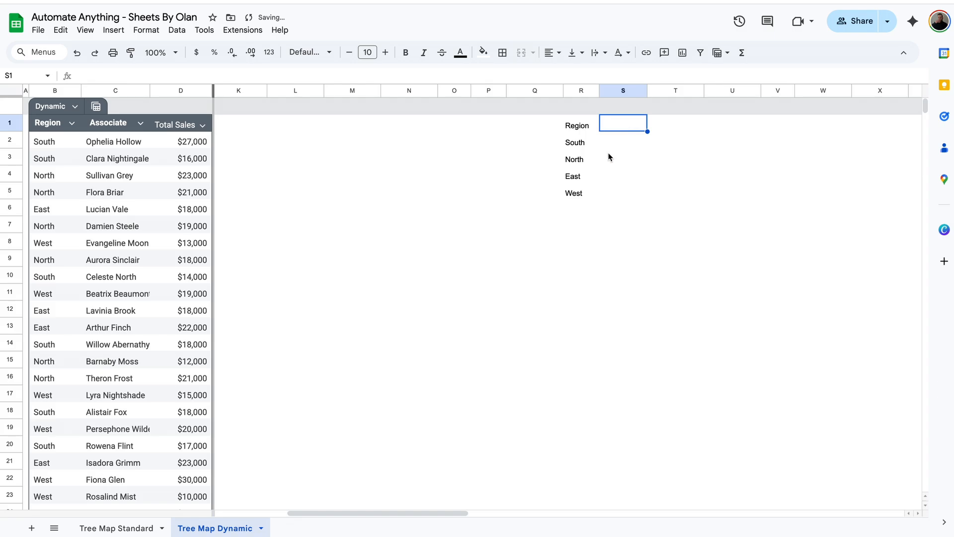
{"action": "left_click", "coordinate": [626, 146]}
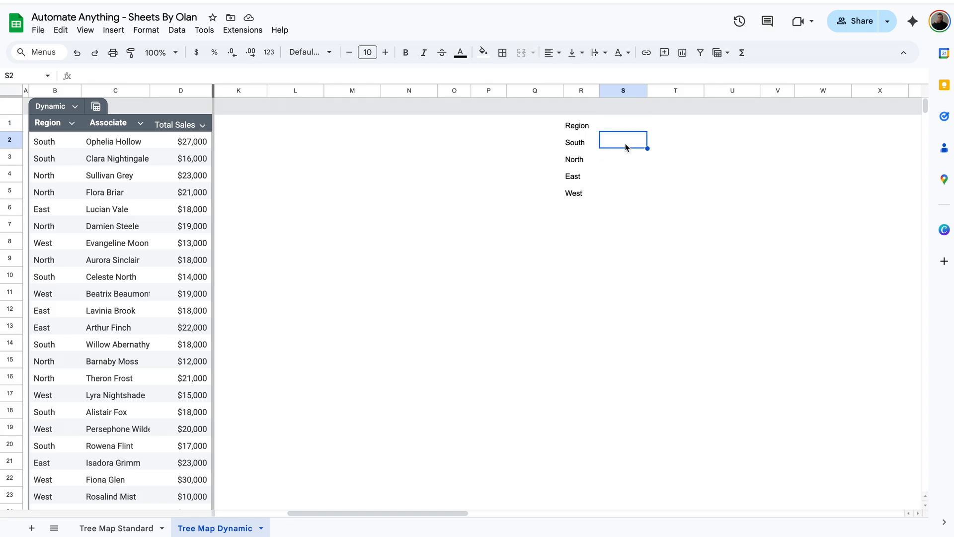
{"action": "left_click", "coordinate": [626, 126]}
{"action": "type", "text": "Add On"}
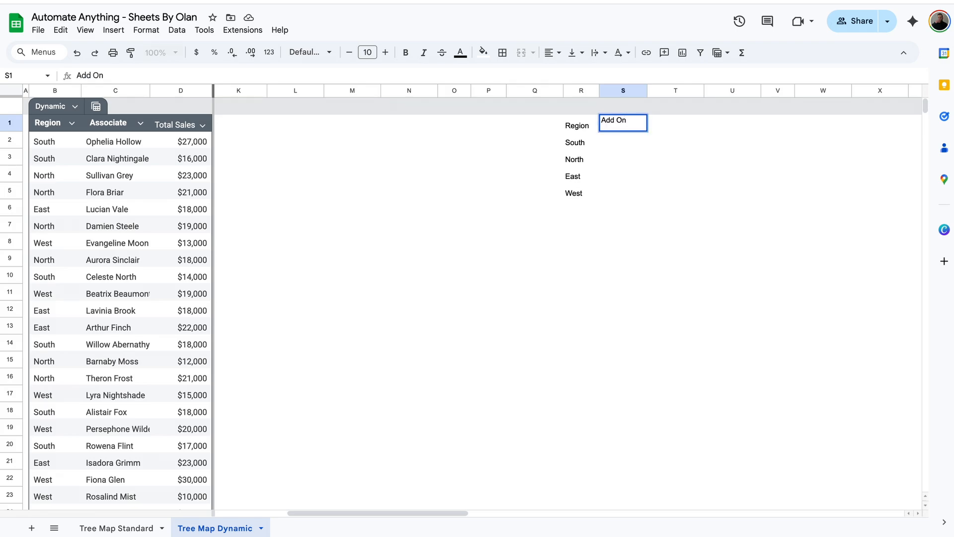
{"action": "key", "text": "Return"}
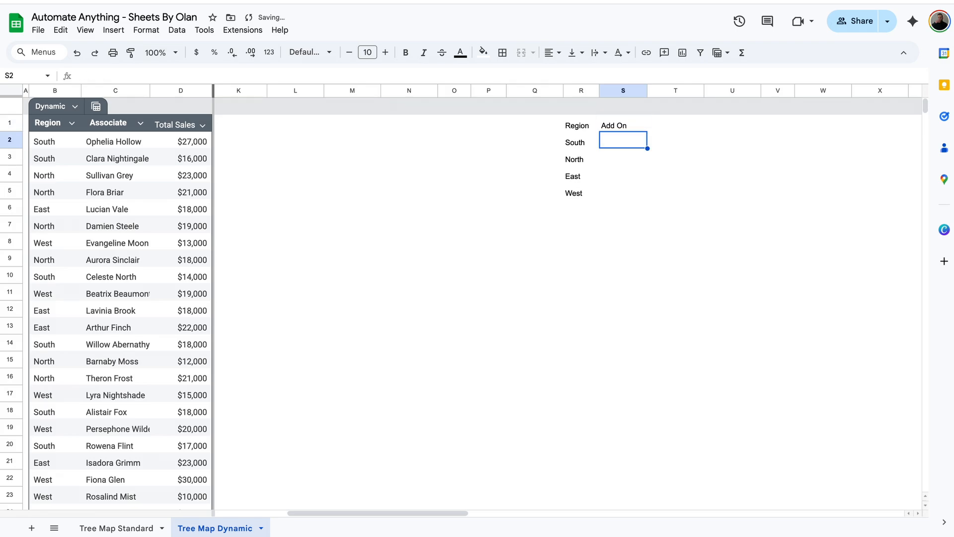
Enter =IF(ISBLANK(R2),,"Region") in S2
{"action": "type", "text": "="}
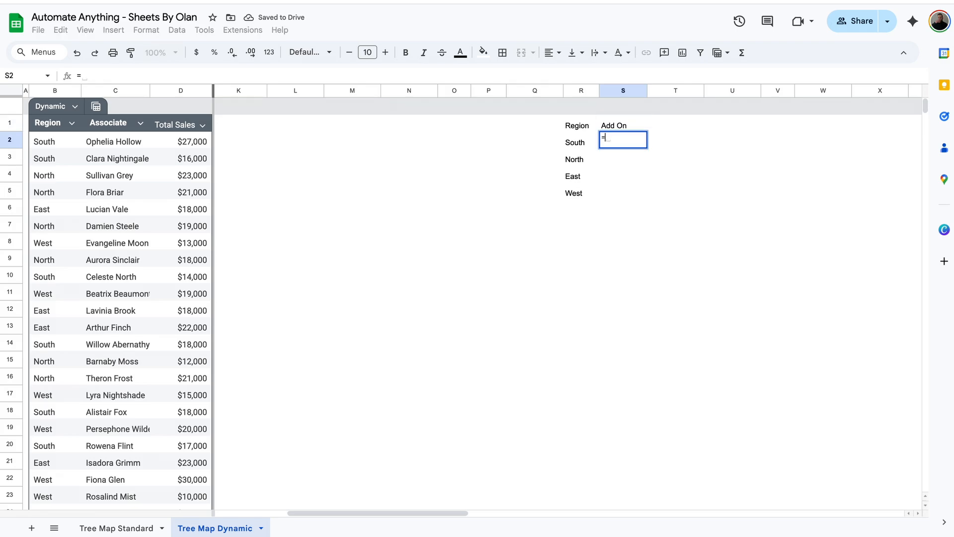
{"action": "type", "text": "IF(I"}
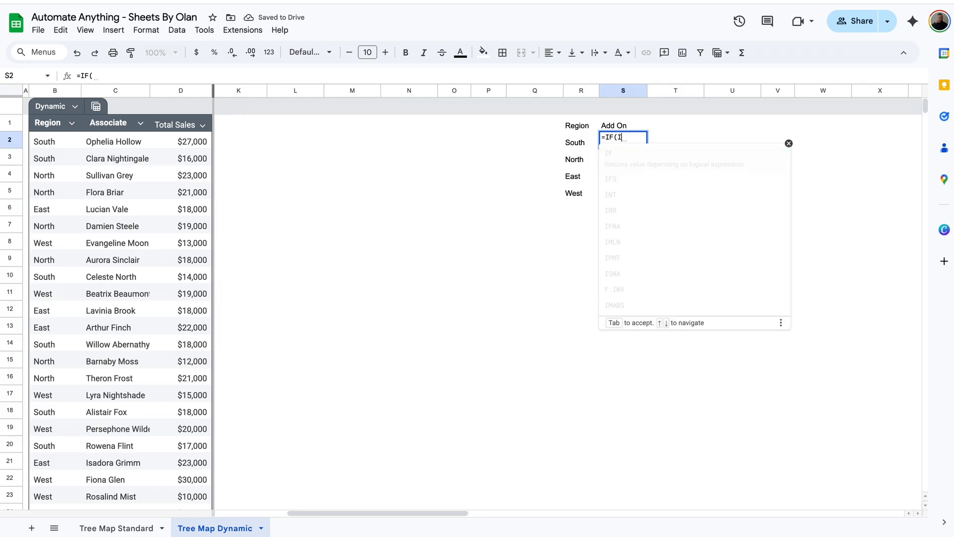
{"action": "type", "text": "SBLANK("}
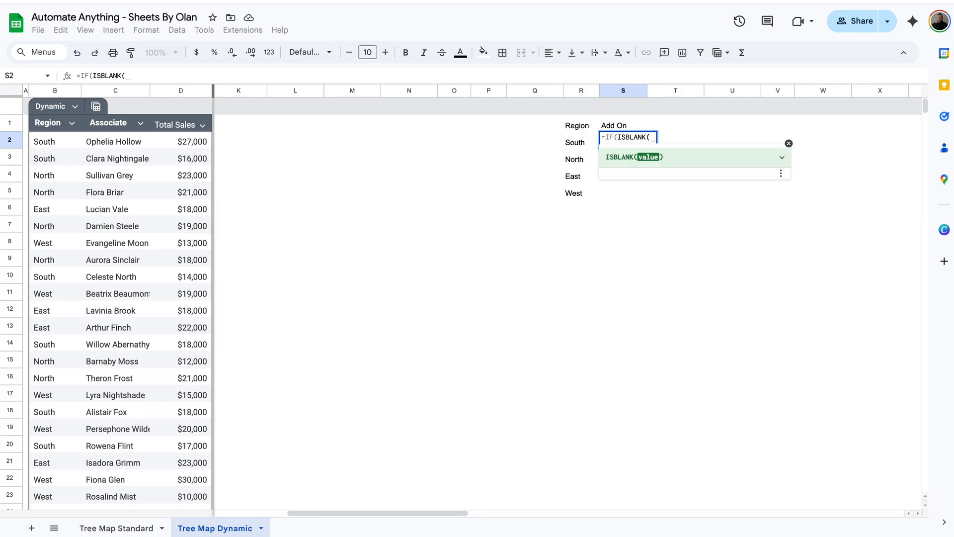
{"action": "left_click", "coordinate": [577, 147]}
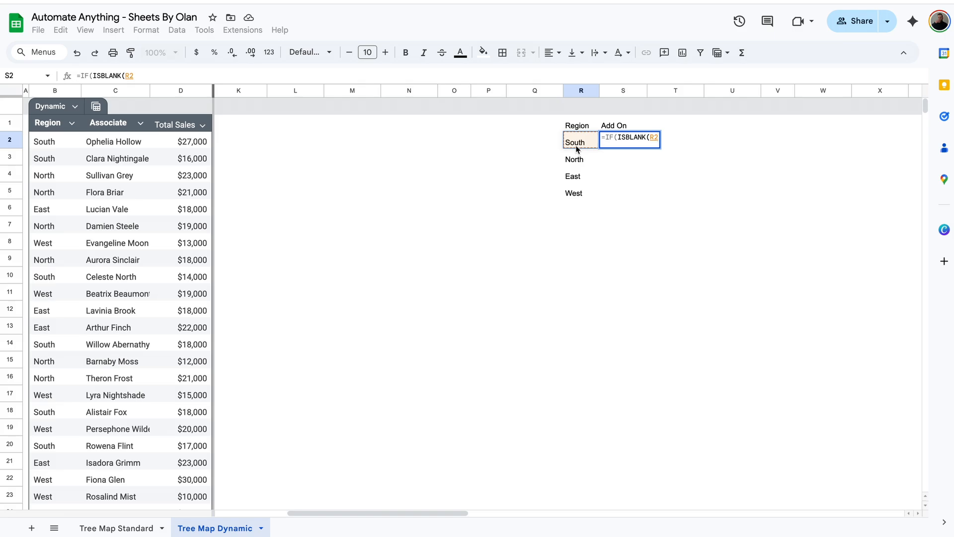
{"action": "type", "text": "),,"}
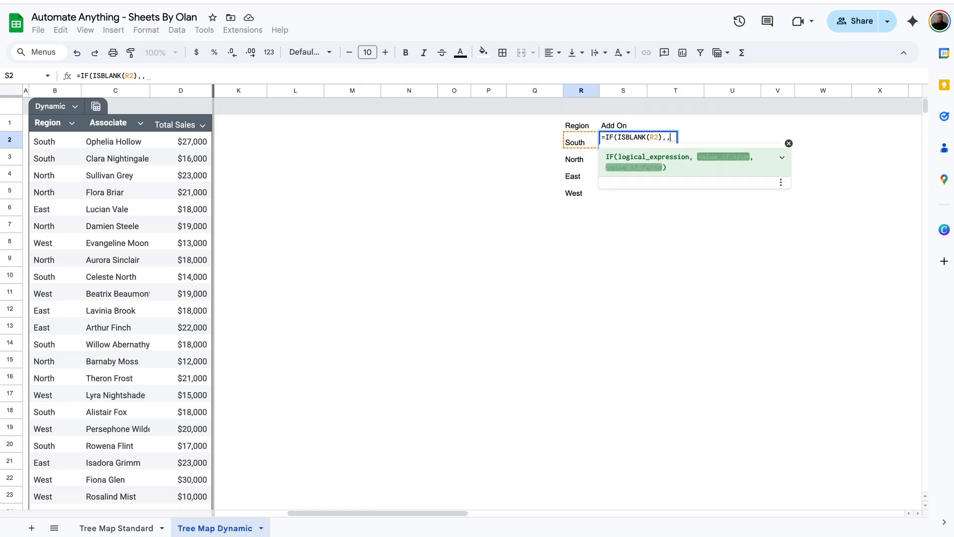
{"action": "type", "text": "\""}
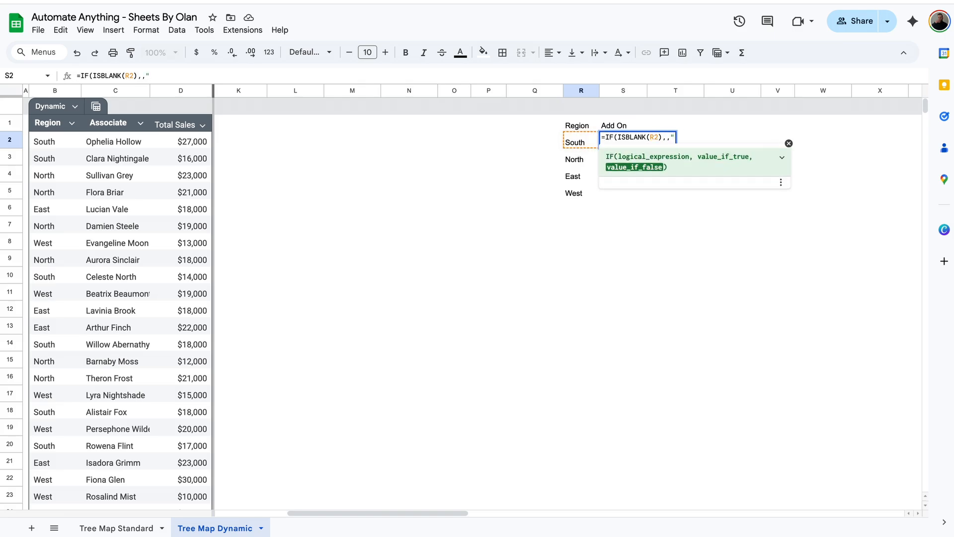
{"action": "type", "text": "Region\""}
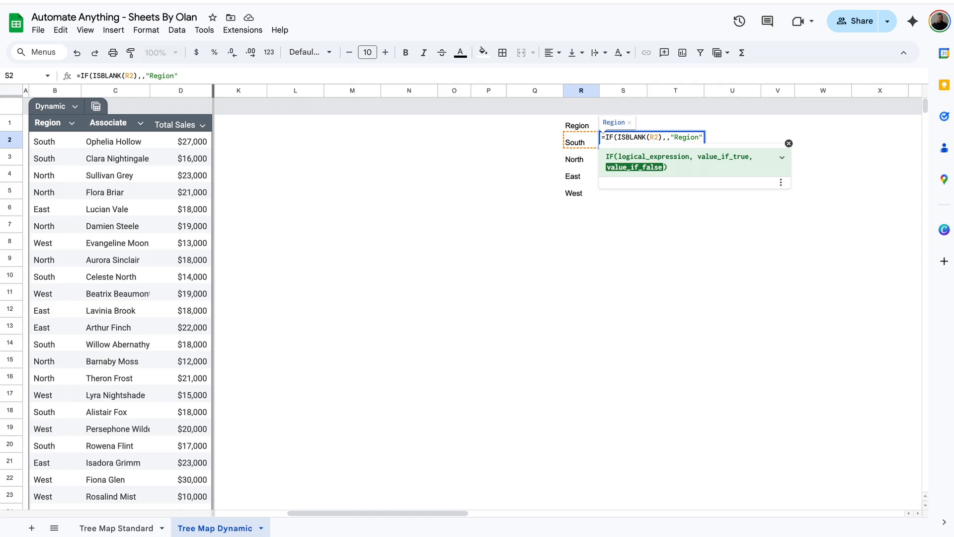
{"action": "key", "text": "Return"}
{"action": "left_click", "coordinate": [642, 144]}
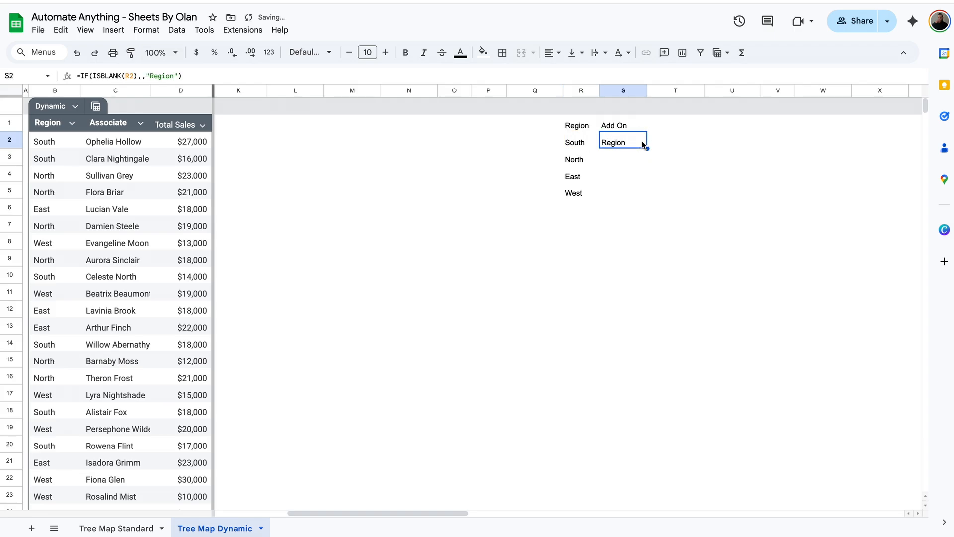
{"action": "left_click", "coordinate": [577, 145]}
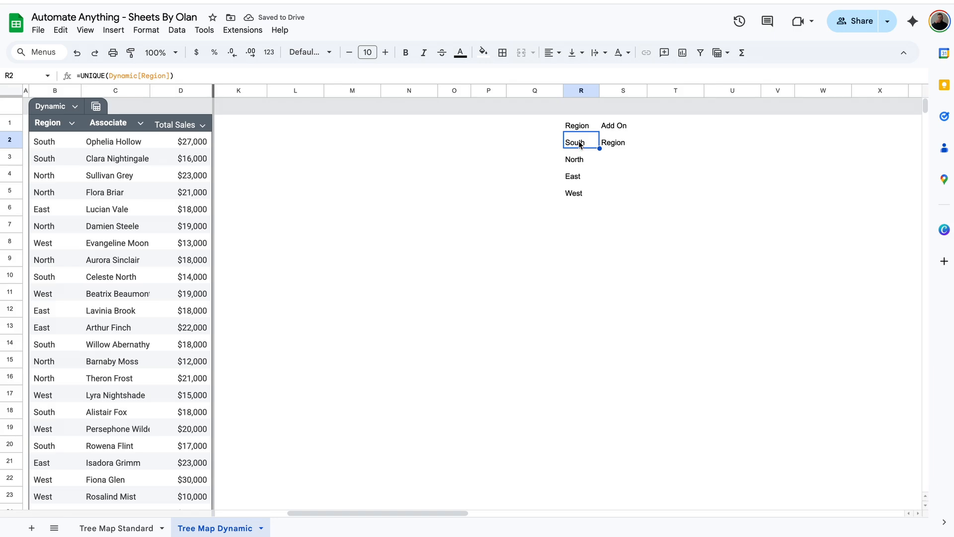
{"action": "left_click", "coordinate": [637, 140]}
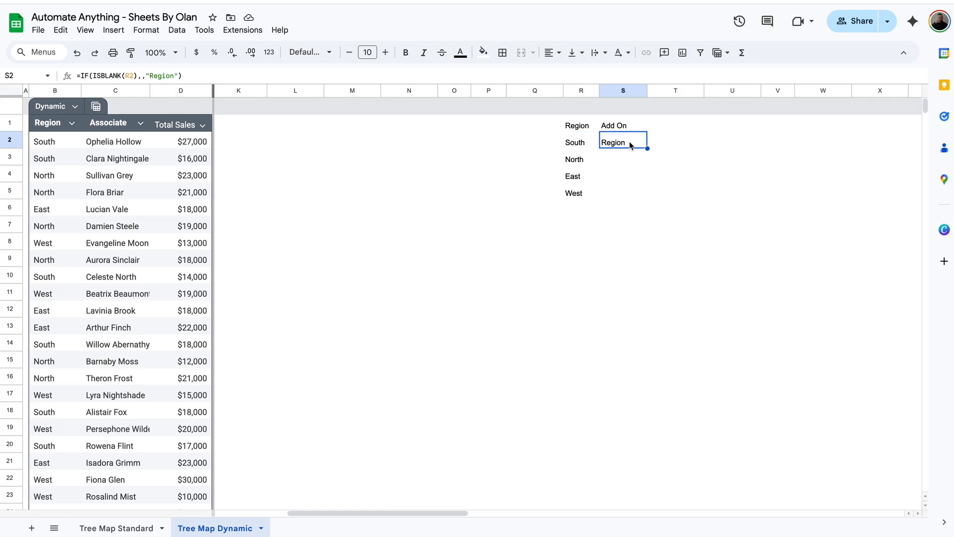
{"action": "left_click_drag", "start_coordinate": [647, 148], "coordinate": [642, 222]}
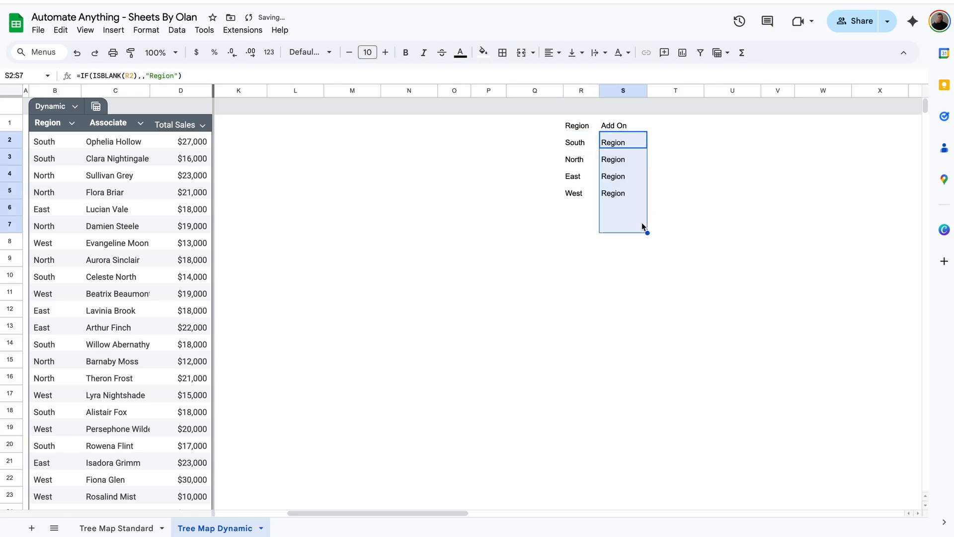
{"action": "left_click", "coordinate": [611, 211]}
{"action": "left_click", "coordinate": [574, 211]}
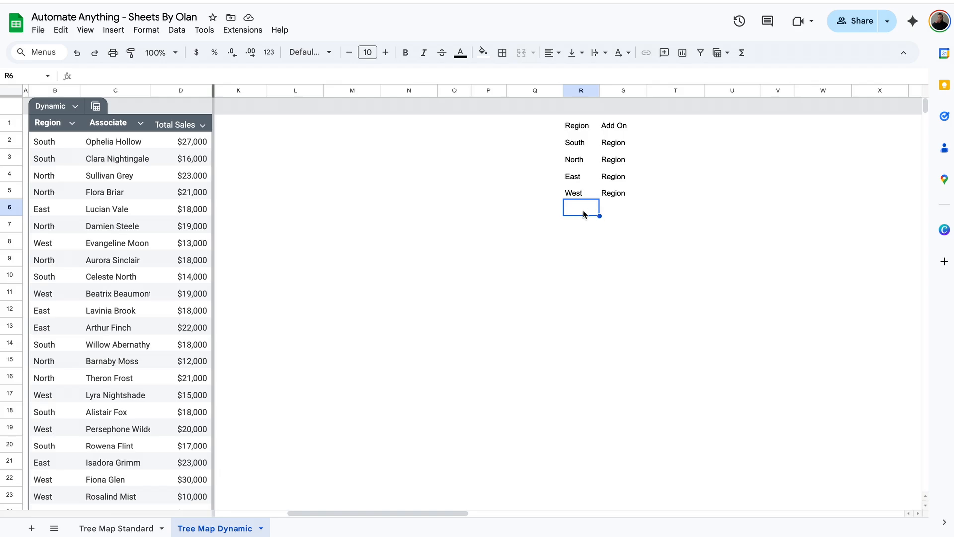
{"action": "left_click", "coordinate": [620, 215]}
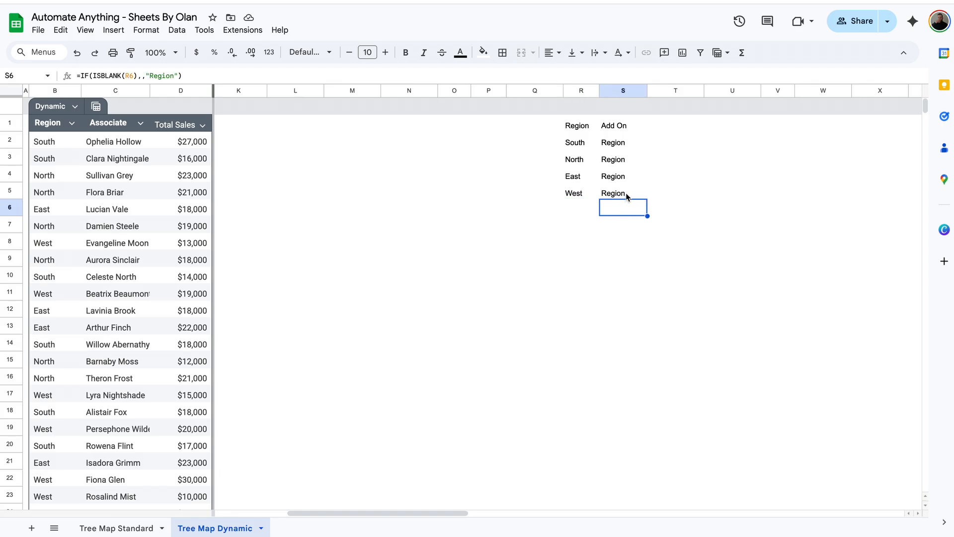
{"action": "left_click", "coordinate": [627, 196]}
{"action": "key", "text": "ctrl+z"}
{"action": "left_click", "coordinate": [241, 74]}
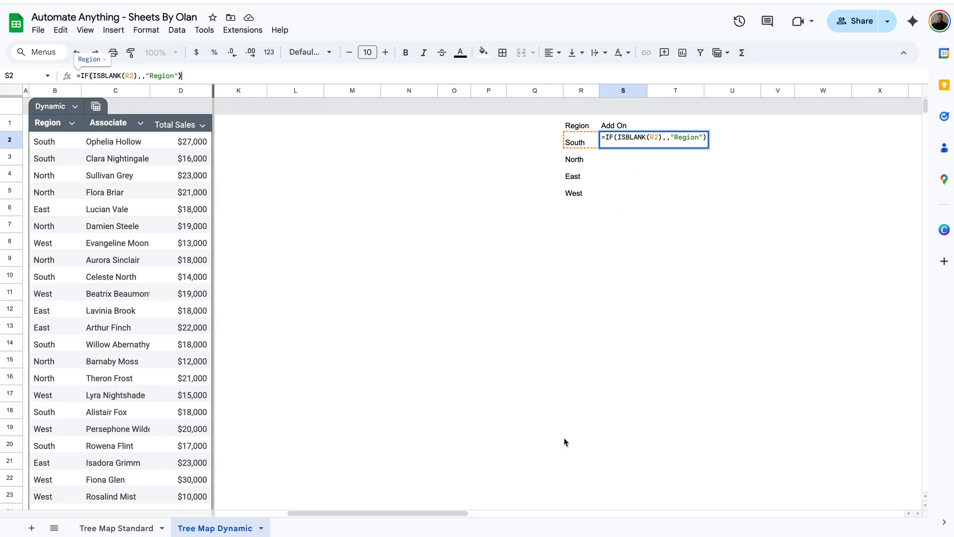
Wrap the S2 formula in ArrayFormula
{"action": "key", "text": "Left"}
{"action": "key", "text": "Left"}
{"action": "key", "text": "Left"}
{"action": "key", "text": "Left"}
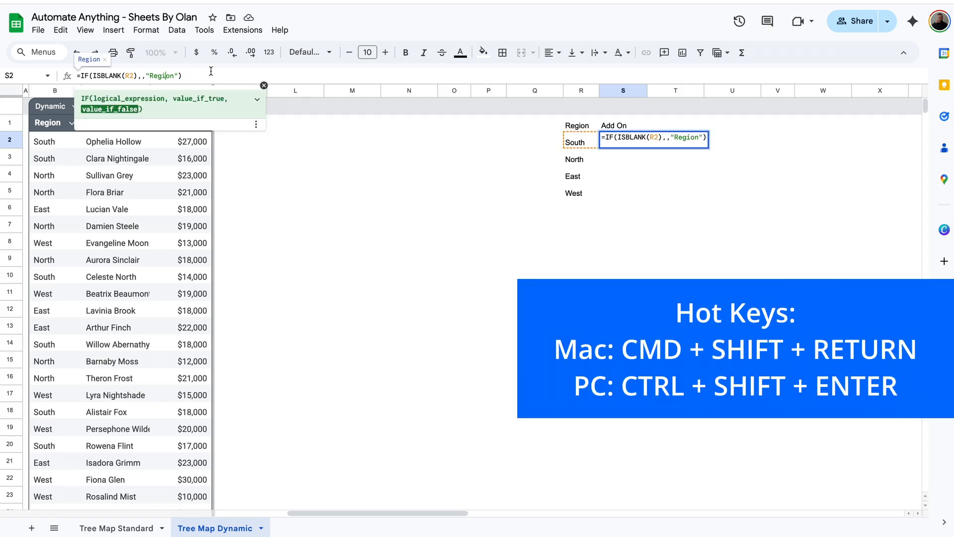
{"action": "key", "text": "ctrl+shift+Return"}
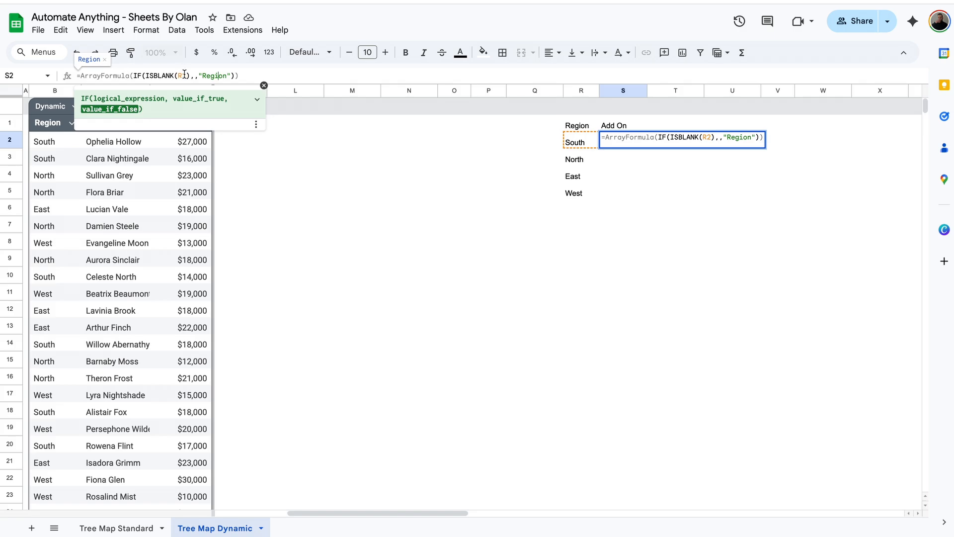
{"action": "key", "text": "Return"}
{"action": "left_click", "coordinate": [614, 128]}
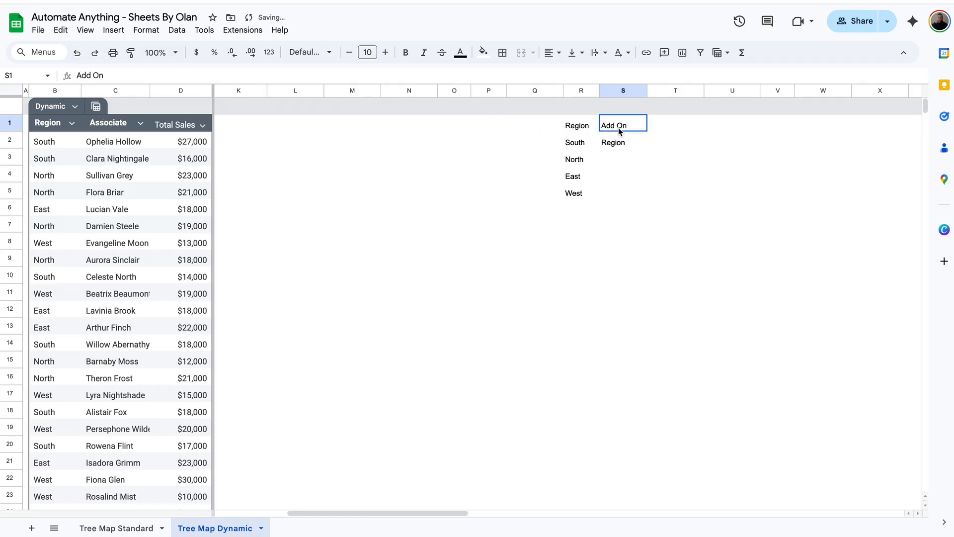
{"action": "left_click", "coordinate": [620, 144]}
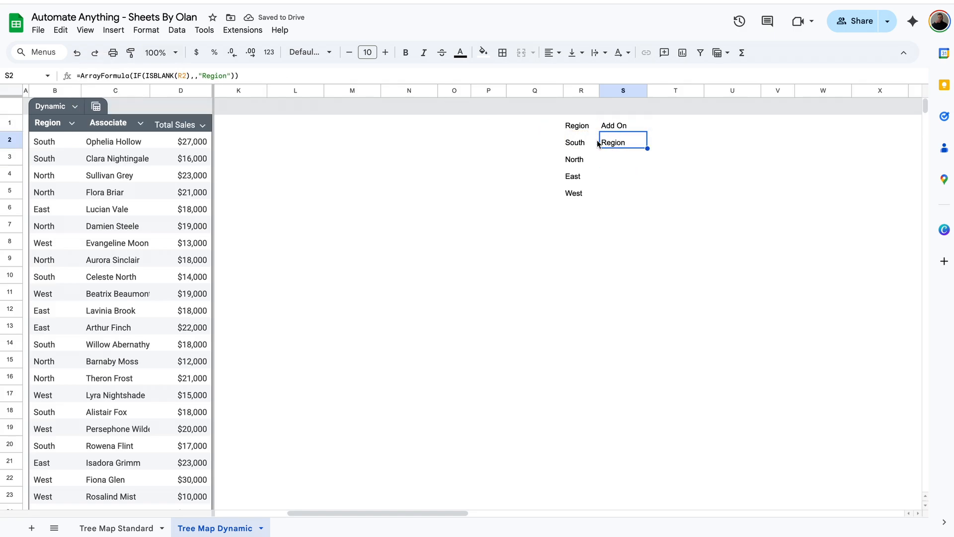
Extend the reference to R2:R so Region spills beside all four regions
{"action": "left_click", "coordinate": [187, 76]}
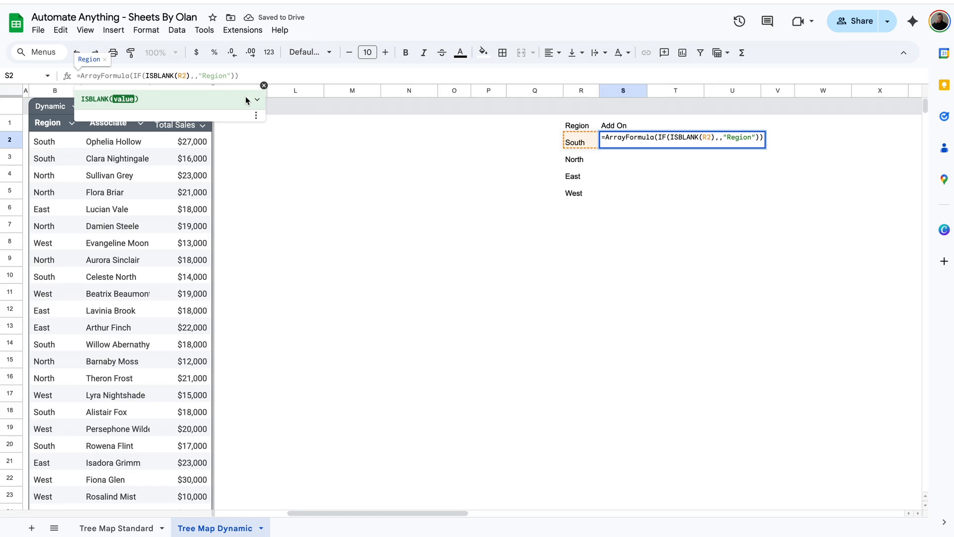
{"action": "type", "text": ":R"}
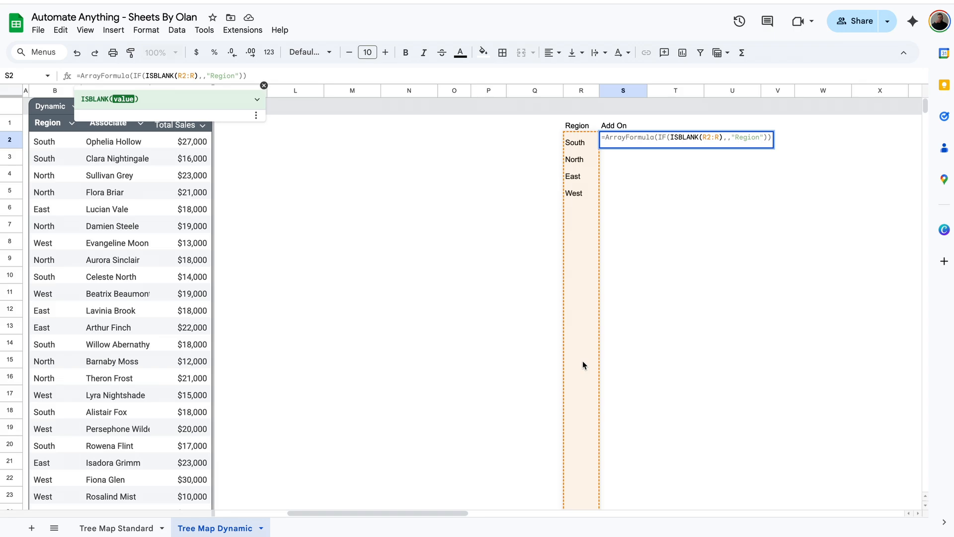
{"action": "key", "text": "Return"}
{"action": "left_click", "coordinate": [625, 187]}
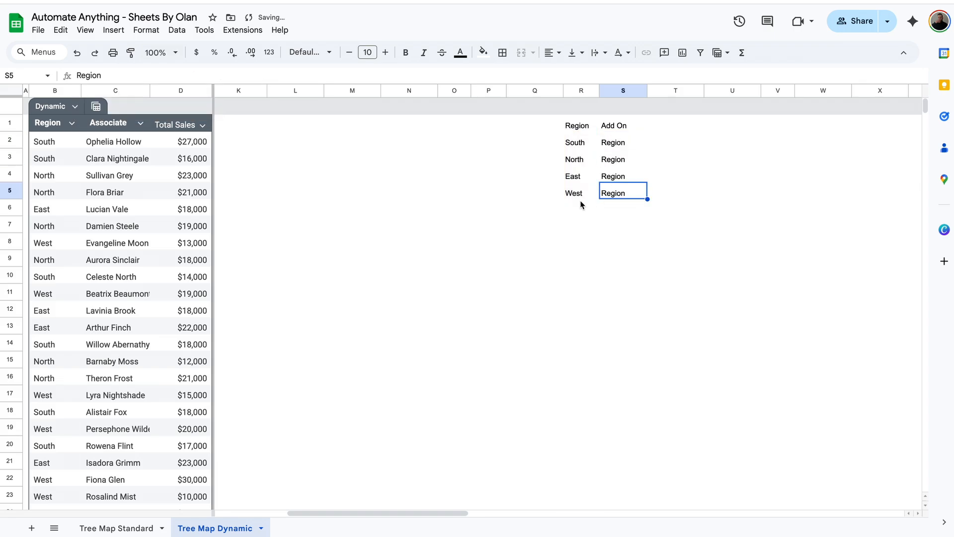
{"action": "left_click", "coordinate": [631, 144]}
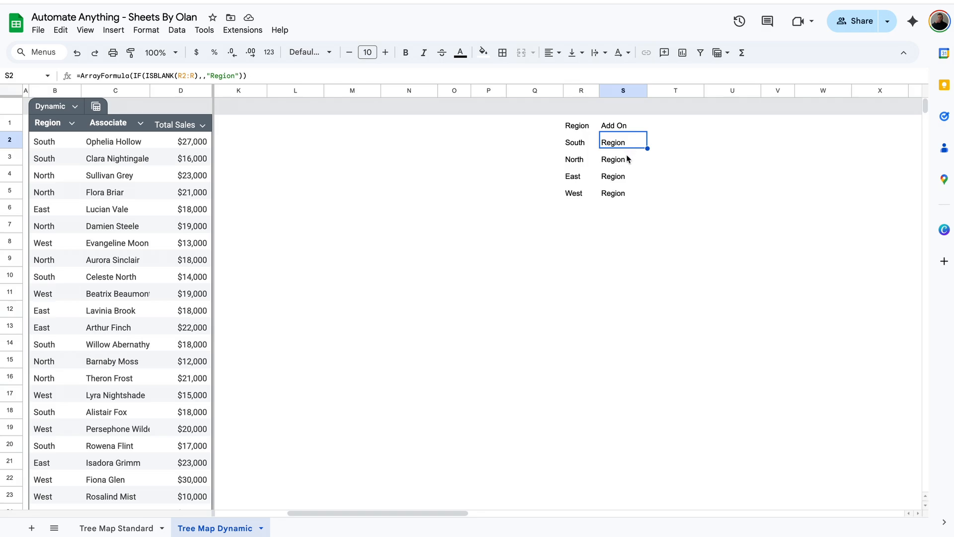
{"action": "left_click", "coordinate": [635, 158]}
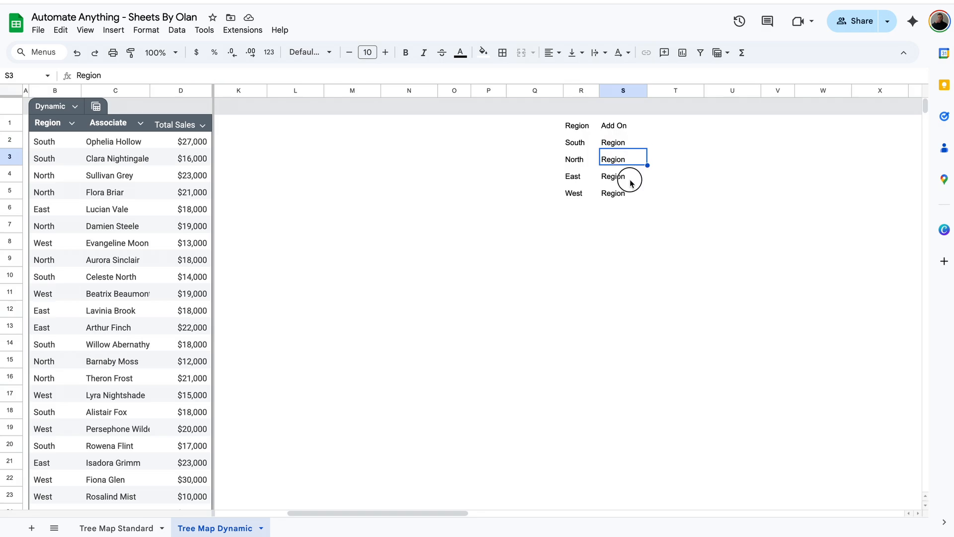
{"action": "left_click", "coordinate": [632, 180]}
{"action": "scroll", "coordinate": [622, 254], "scroll_direction": "down", "scroll_amount": 5}
{"action": "scroll", "coordinate": [623, 254], "scroll_direction": "up", "scroll_amount": 5}
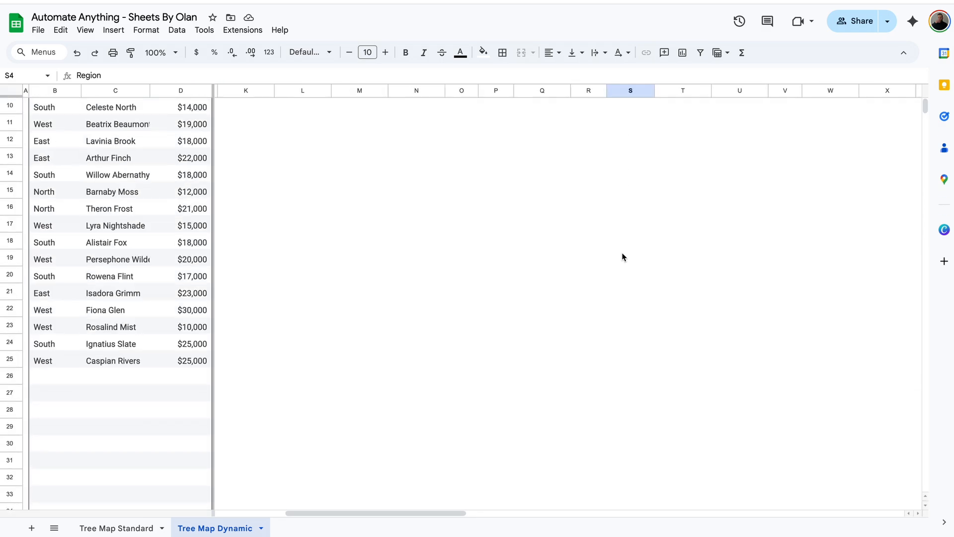
{"action": "left_click", "coordinate": [637, 143]}
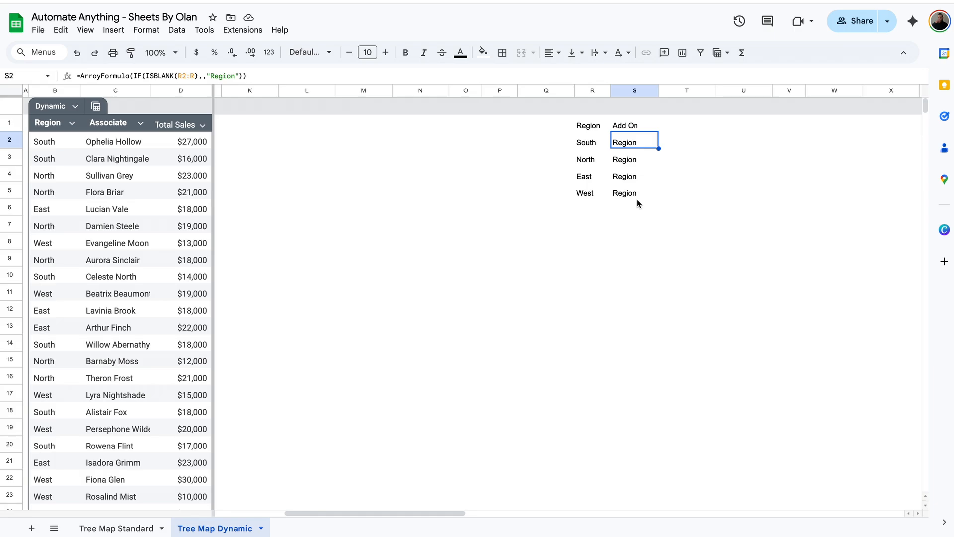
{"action": "scroll", "coordinate": [638, 198], "scroll_direction": "down", "scroll_amount": 1}
{"action": "left_click", "coordinate": [62, 491]}
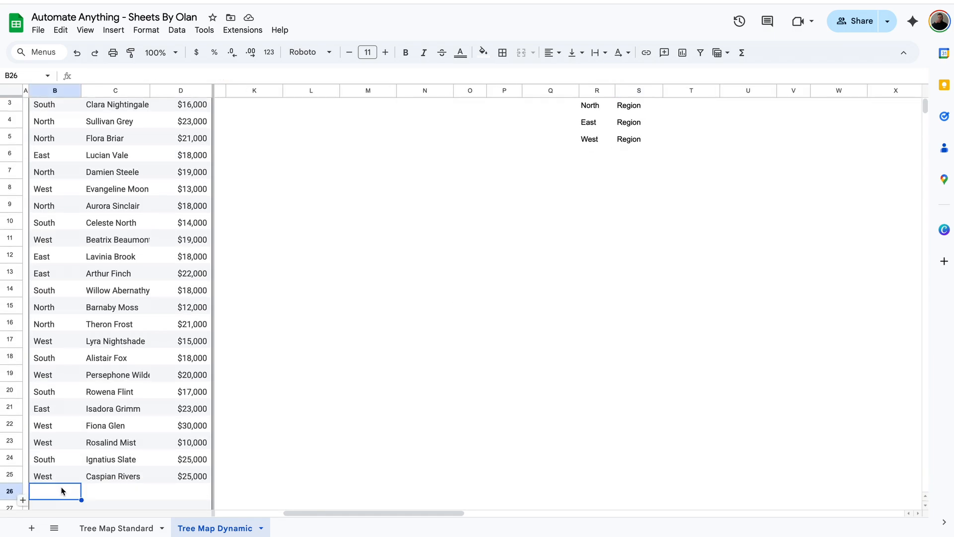
{"action": "type", "text": "Northeast"}
{"action": "key", "text": "Return"}
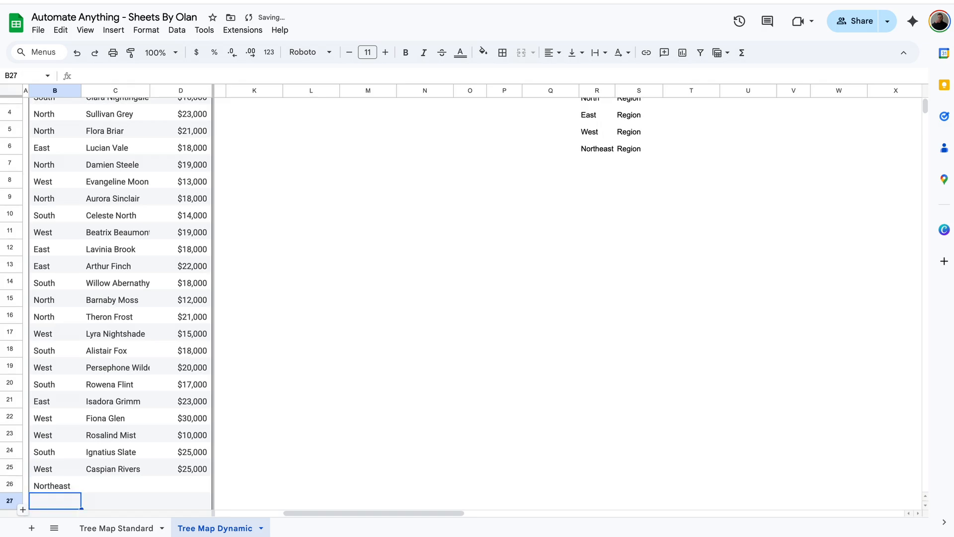
{"action": "scroll", "coordinate": [574, 270], "scroll_direction": "up", "scroll_amount": 3}
{"action": "left_click", "coordinate": [605, 222]}
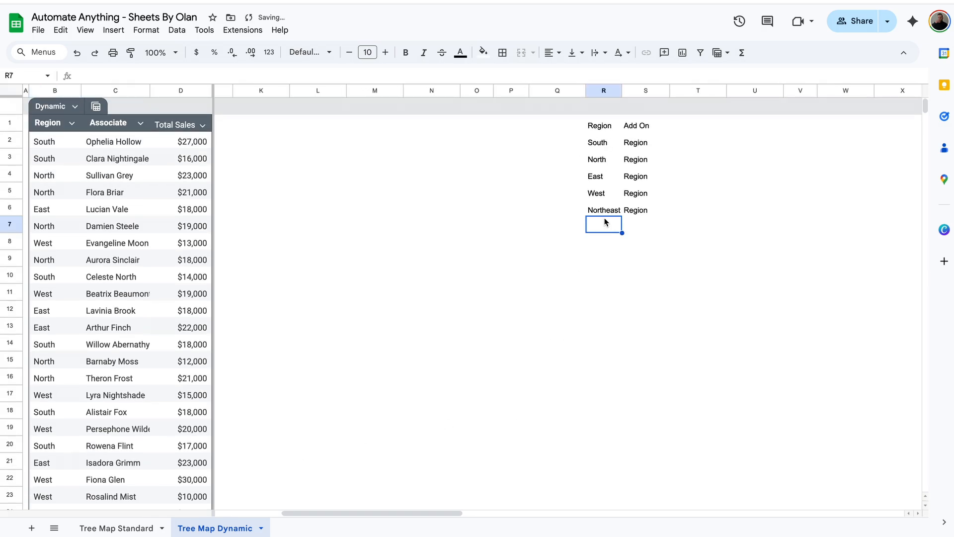
{"action": "left_click", "coordinate": [606, 215]}
{"action": "left_click", "coordinate": [631, 211]}
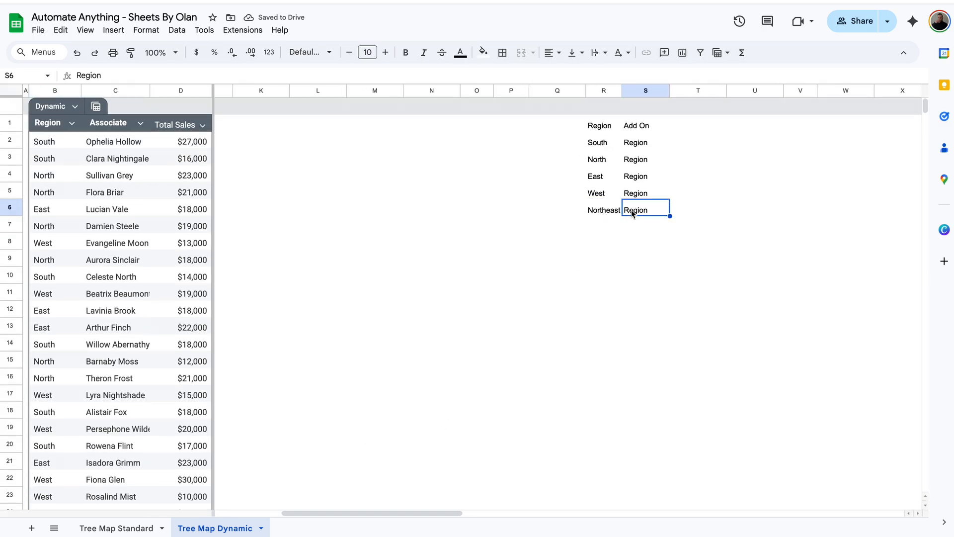
{"action": "scroll", "coordinate": [481, 271], "scroll_direction": "down", "scroll_amount": 3}
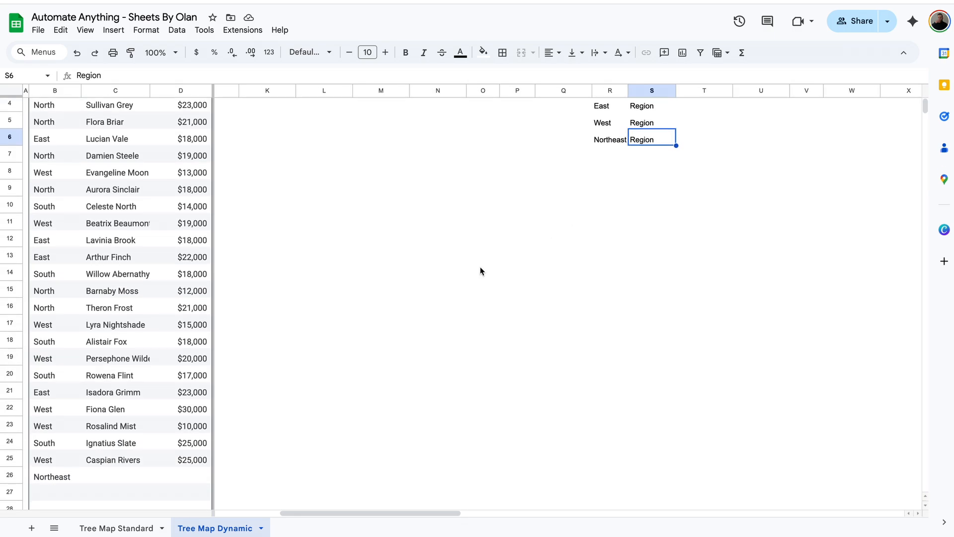
{"action": "left_click", "coordinate": [60, 480]}
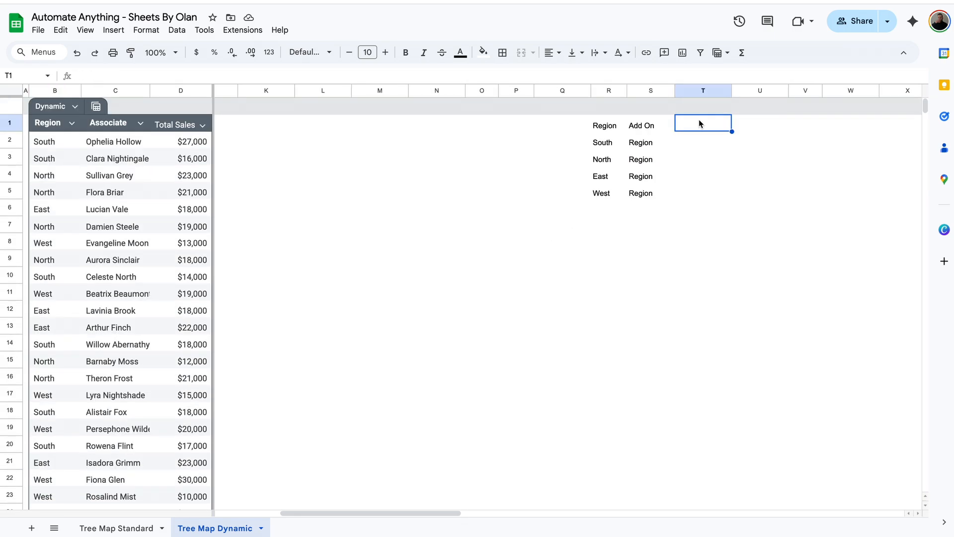
Add the header 'Total Sales' in T1
{"action": "type", "text": "Tot"}
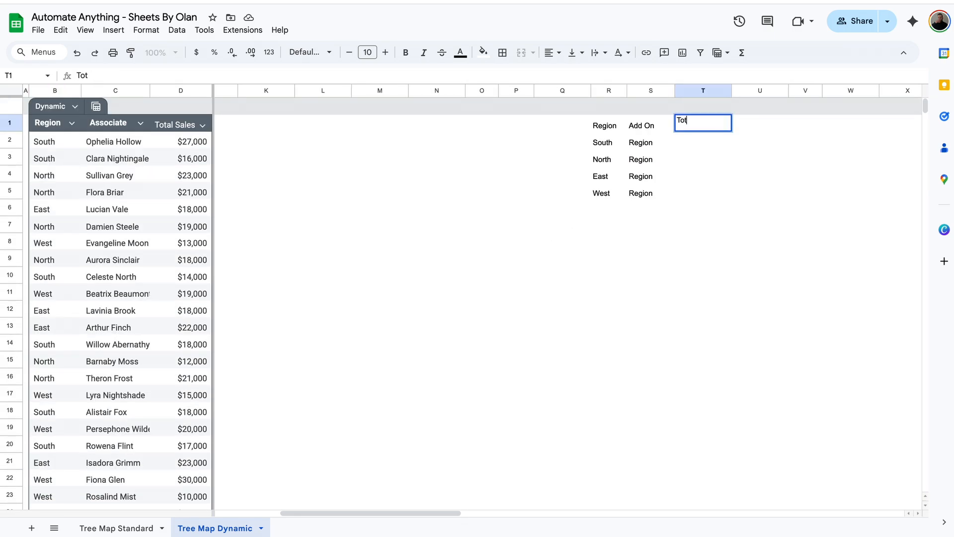
{"action": "type", "text": "al Sales"}
{"action": "key", "text": "Return"}
{"action": "type", "text": "="}
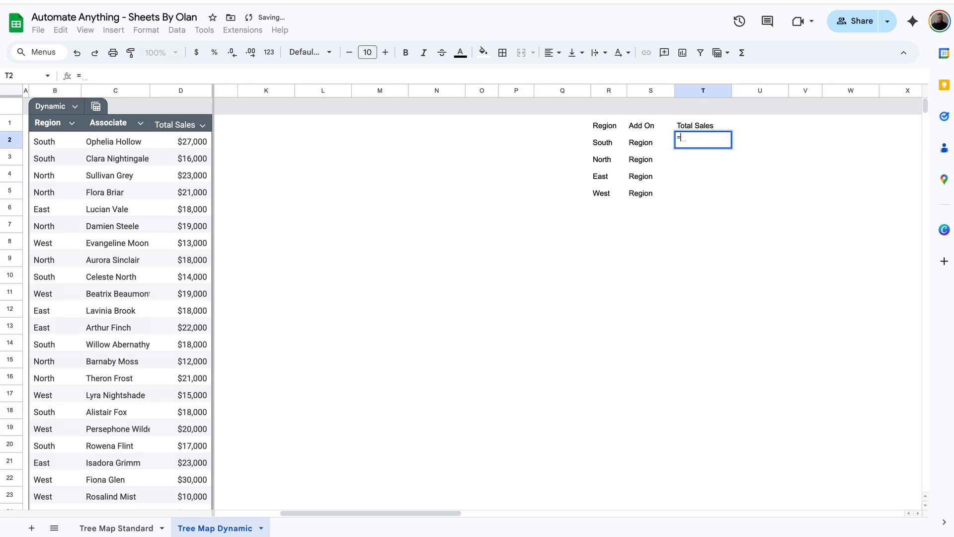
{"action": "key", "text": "BackSpace"}
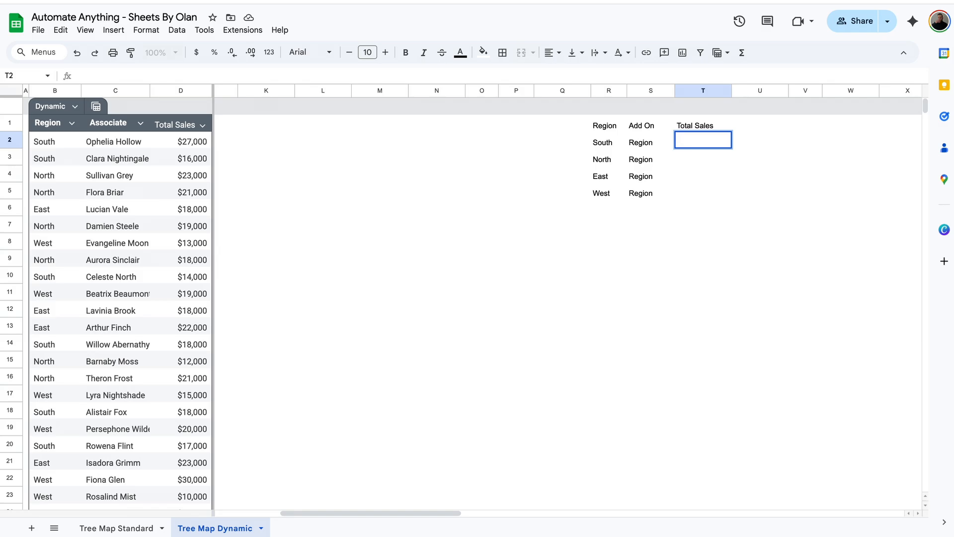
Enter =IF(ISBLANK(R2),,SUMIF(Dynamic[Region],R2,Dynamic[Total Sales])) in T2, returning 135000
{"action": "type", "text": "="}
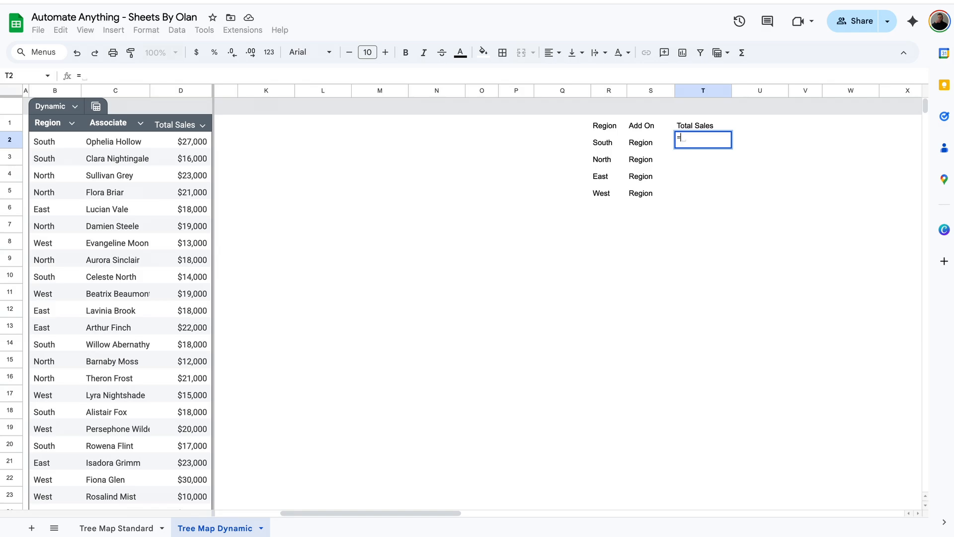
{"action": "type", "text": "IF(ISBLANK("}
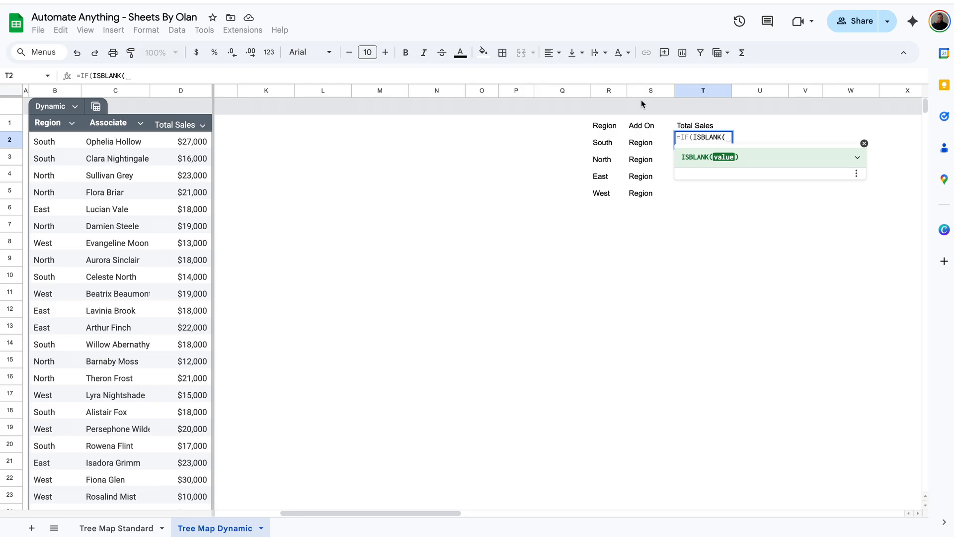
{"action": "left_click", "coordinate": [605, 145]}
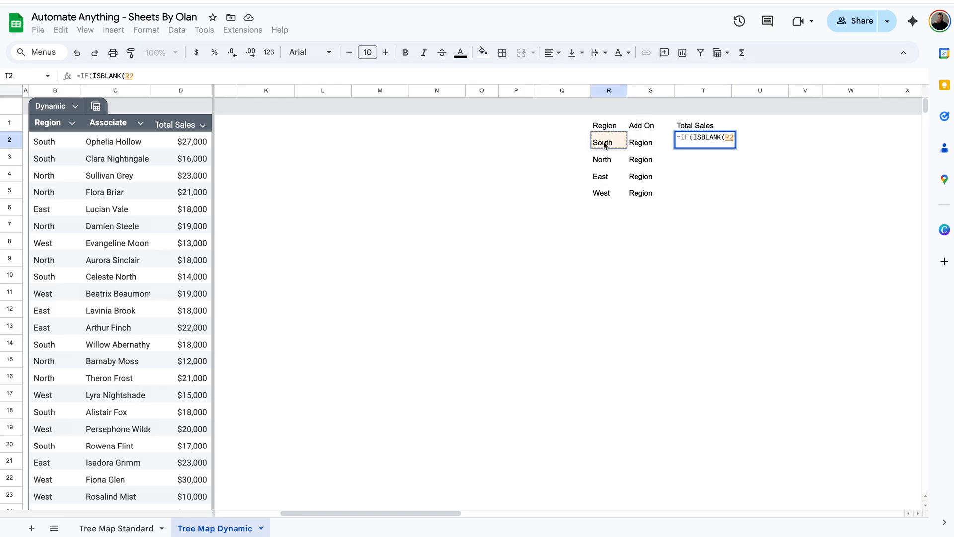
{"action": "type", "text": ")"}
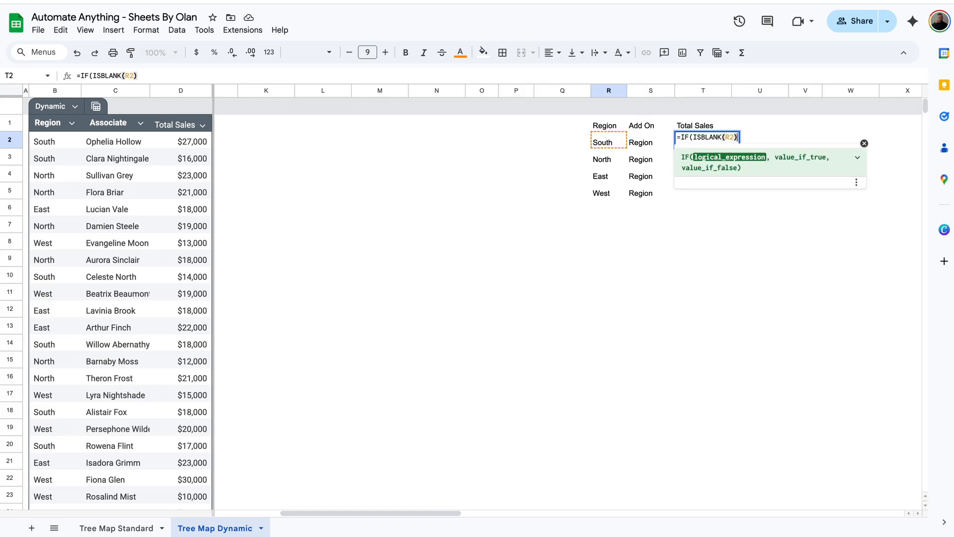
{"action": "type", "text": ",,SU"}
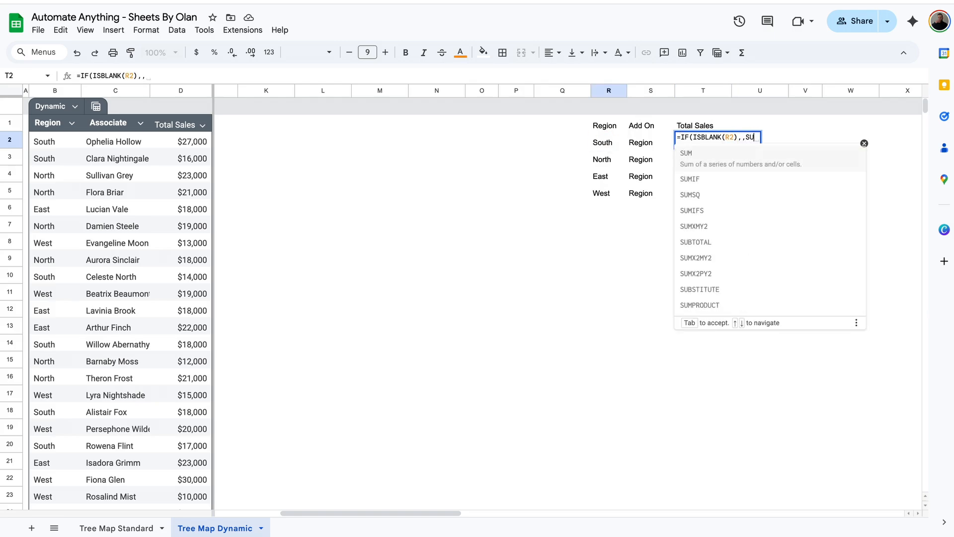
{"action": "type", "text": "MIF("}
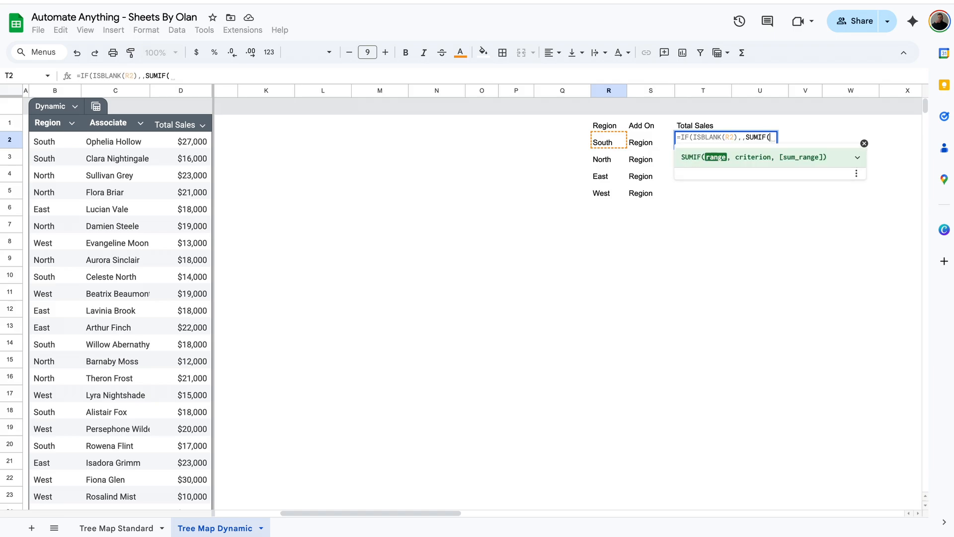
{"action": "type", "text": "reg"}
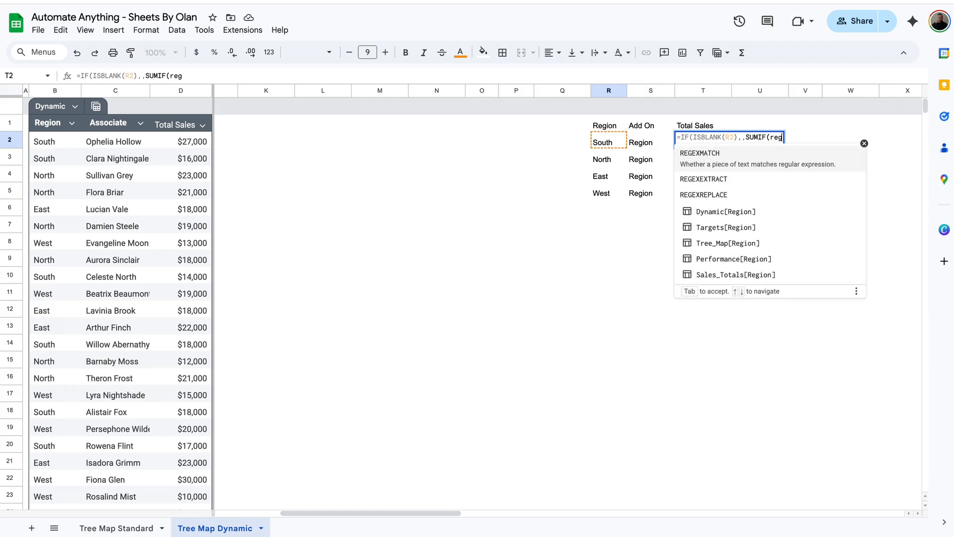
{"action": "key", "text": "Tab"}
{"action": "type", "text": ","}
{"action": "left_click", "coordinate": [610, 140]}
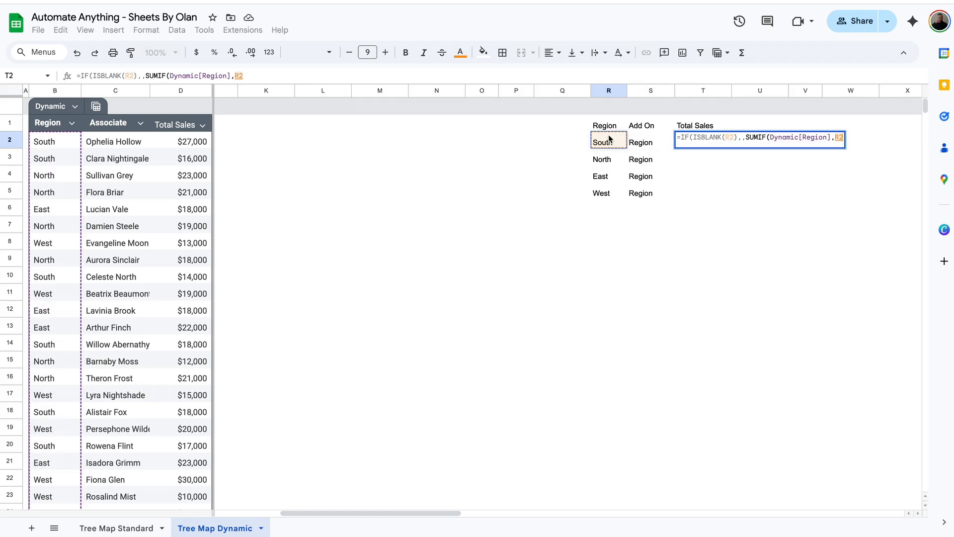
{"action": "type", "text": ","}
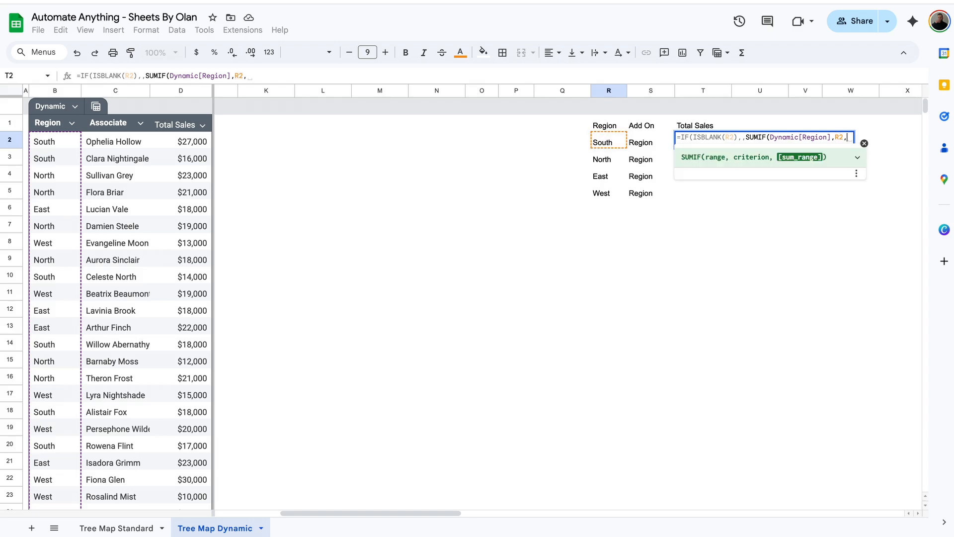
{"action": "type", "text": "total"}
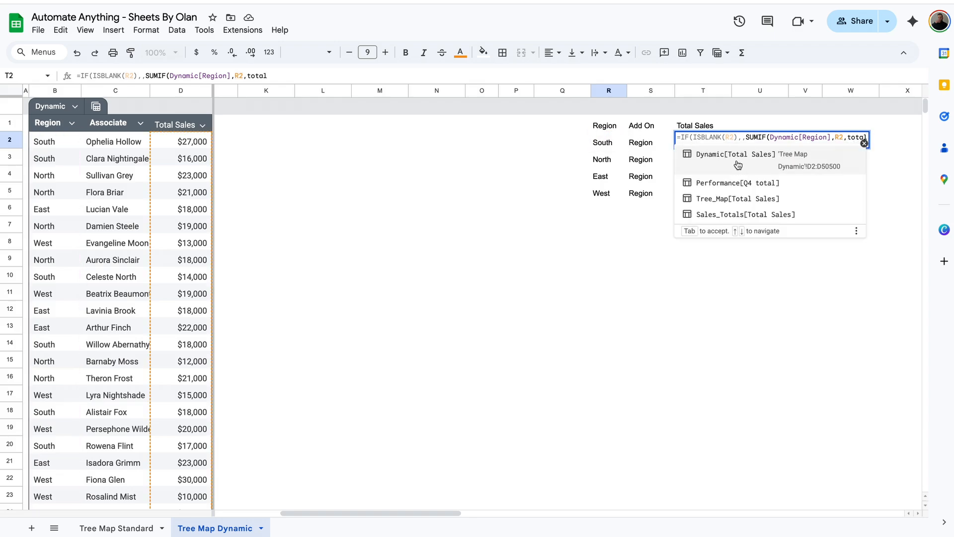
{"action": "left_click", "coordinate": [738, 165]}
{"action": "key", "text": "Return"}
Wrap the T2 SUMIF formula in ArrayFormula
{"action": "left_click", "coordinate": [711, 145]}
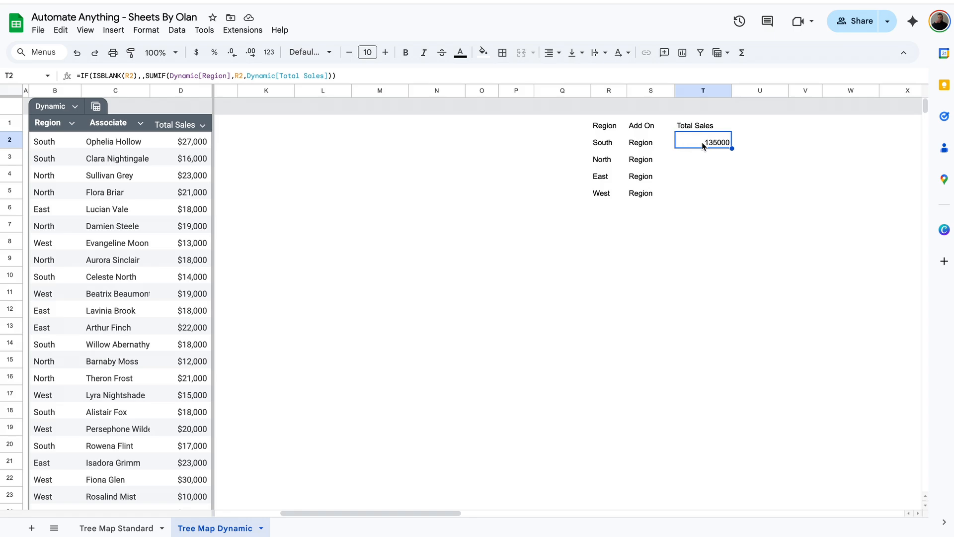
{"action": "left_click", "coordinate": [376, 75]}
{"action": "key", "text": "ctrl+shift+Return"}
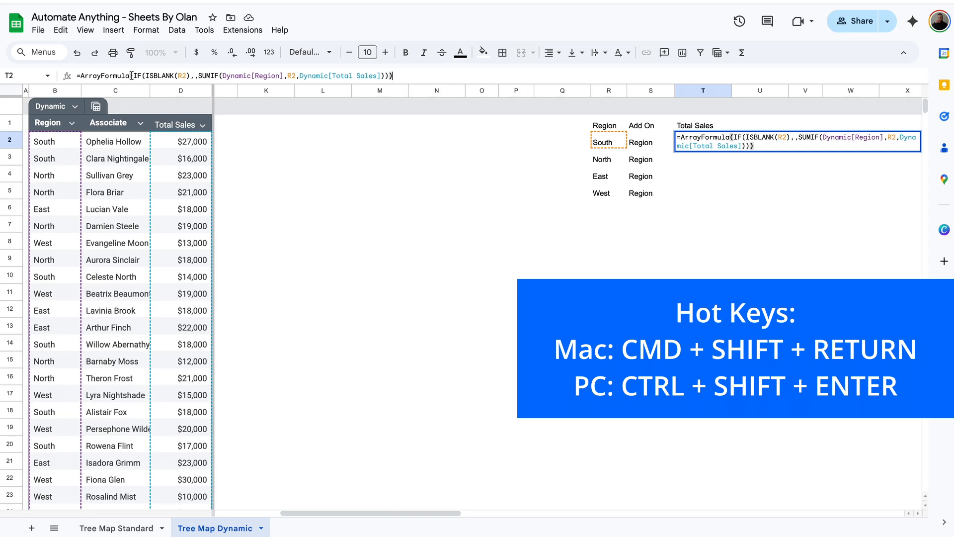
Change both R2 references in T2 to R2:R to total every region
{"action": "left_click", "coordinate": [194, 76]}
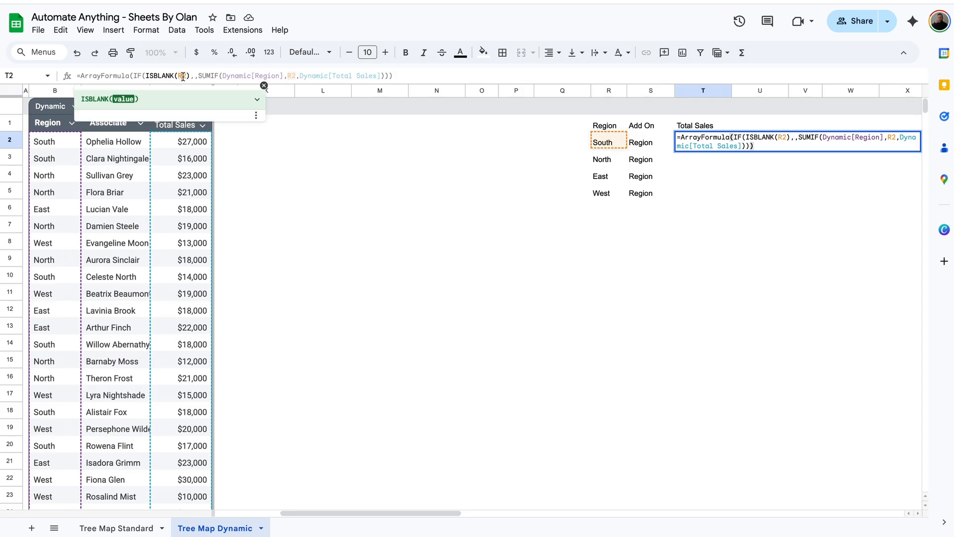
{"action": "left_click", "coordinate": [186, 76]}
{"action": "type", "text": ":R"}
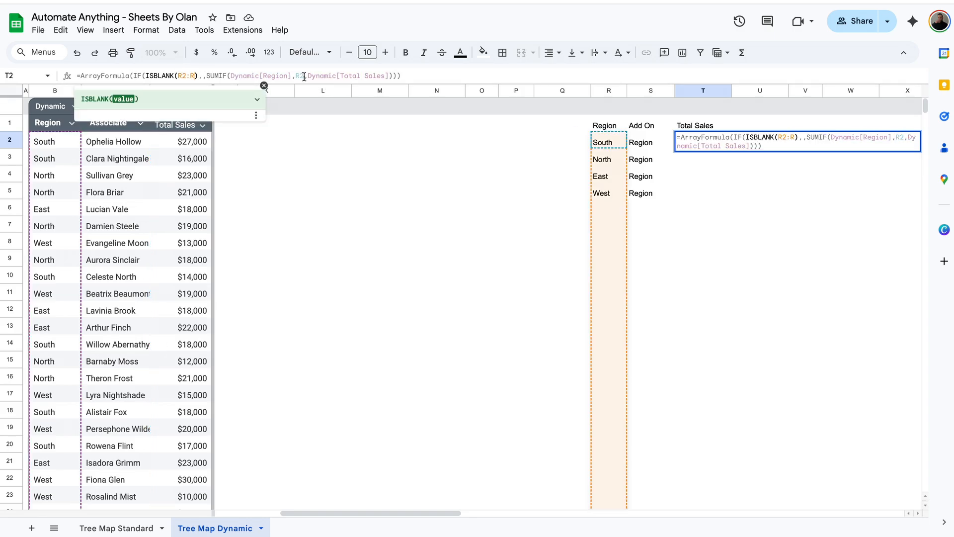
{"action": "left_click", "coordinate": [304, 76]}
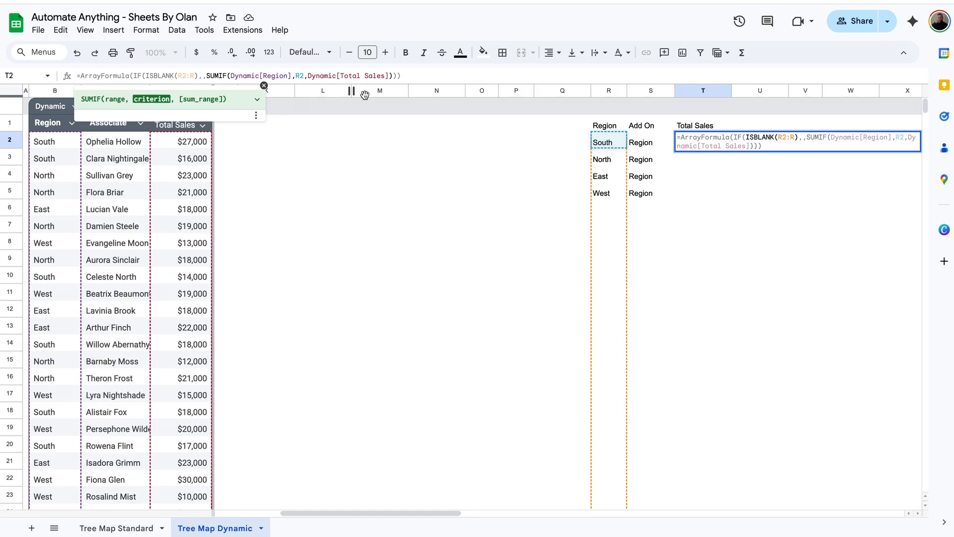
{"action": "type", "text": ":R"}
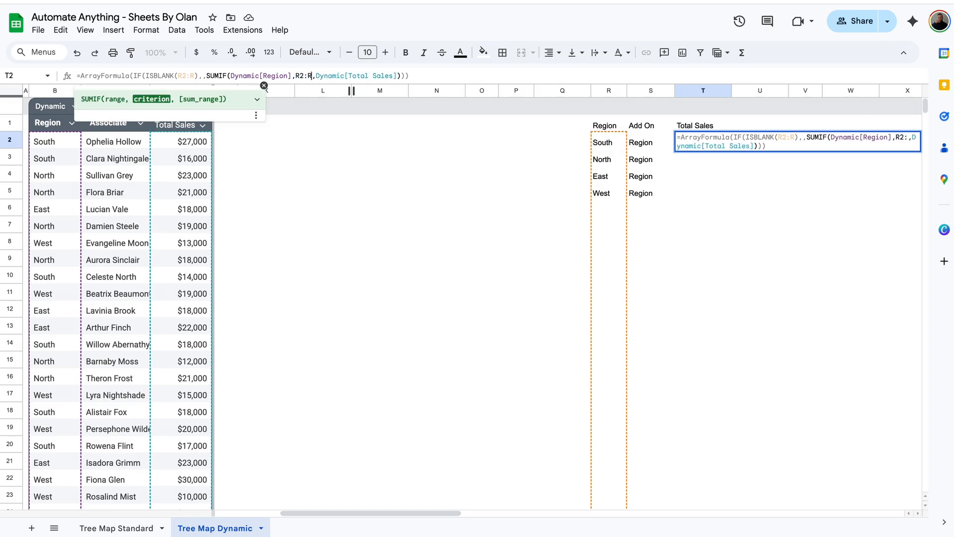
{"action": "key", "text": "Return"}
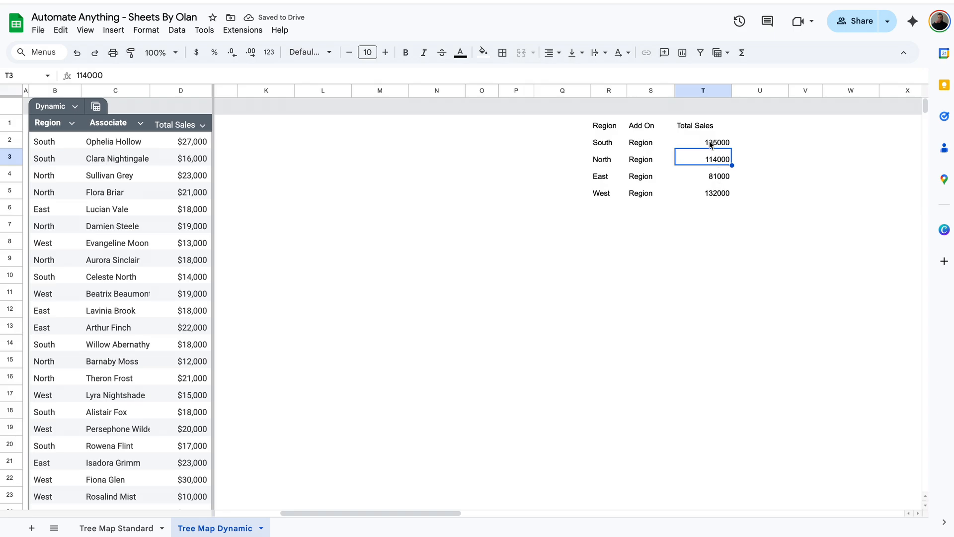
Format column T as currency with no decimals and narrow column U into a spacer
{"action": "left_click", "coordinate": [700, 90]}
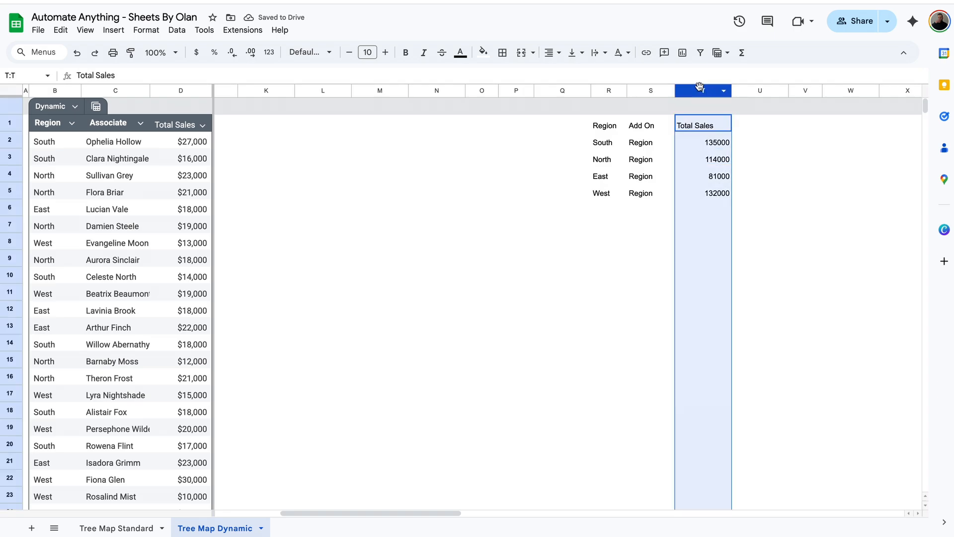
{"action": "left_click", "coordinate": [202, 53]}
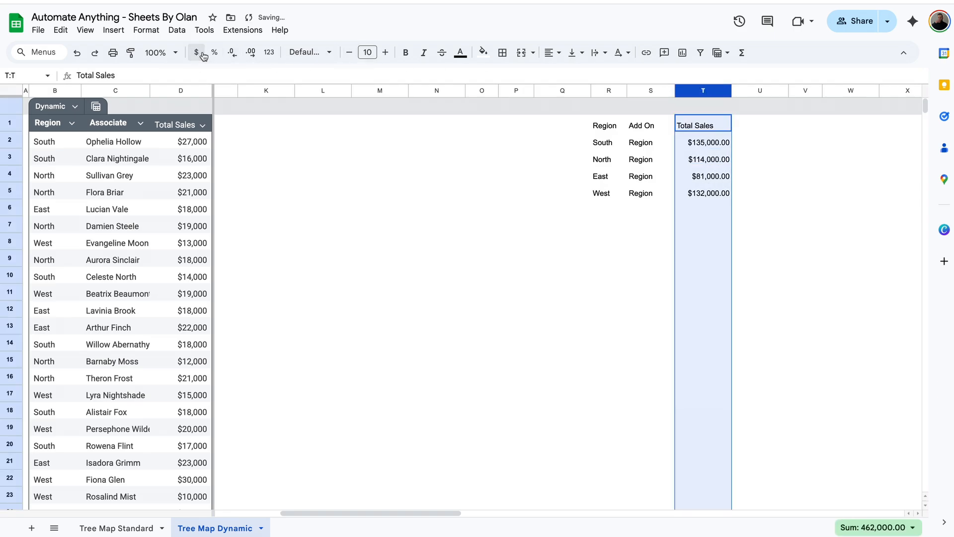
{"action": "left_click", "coordinate": [232, 52]}
{"action": "left_click", "coordinate": [232, 52]}
{"action": "left_click", "coordinate": [728, 191]}
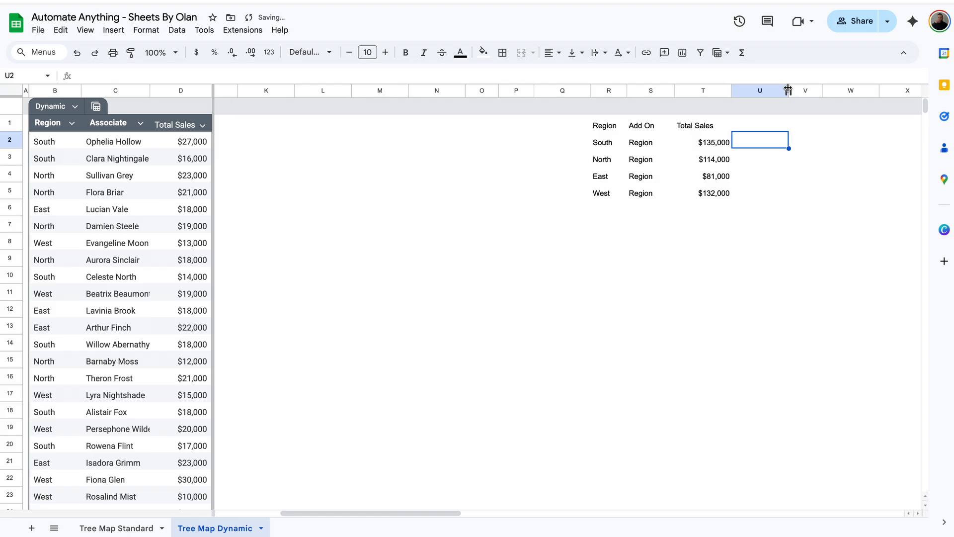
{"action": "left_click_drag", "start_coordinate": [789, 90], "coordinate": [748, 90]}
{"action": "left_click", "coordinate": [767, 127]}
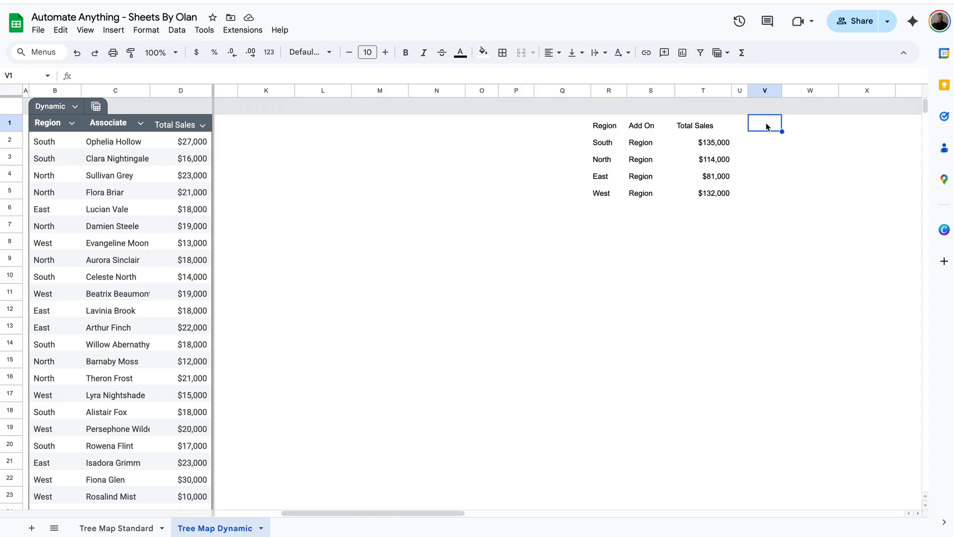
Type =QUERY(B:D,"SELECT C,B,E into V1 without entering it yet
{"action": "type", "text": "=QUERY("}
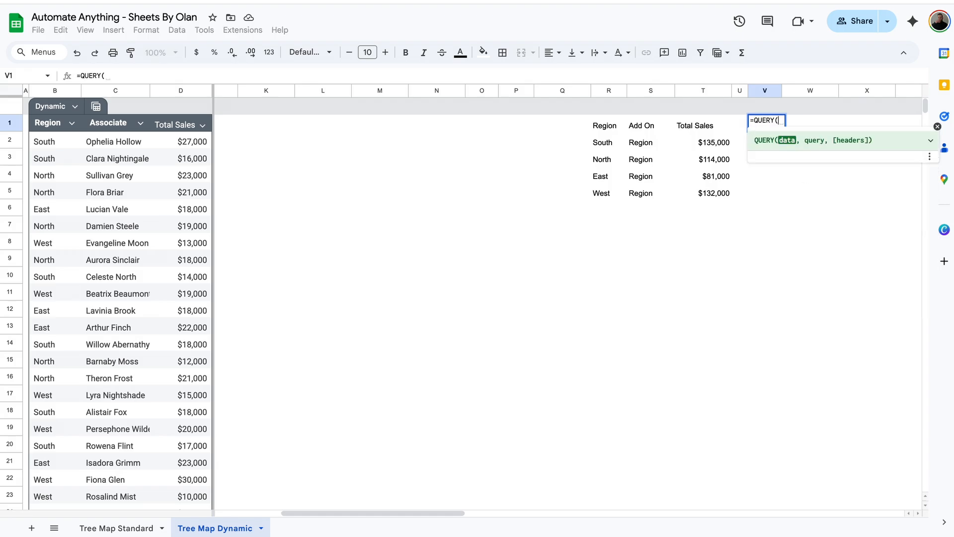
{"action": "left_click", "coordinate": [171, 94]}
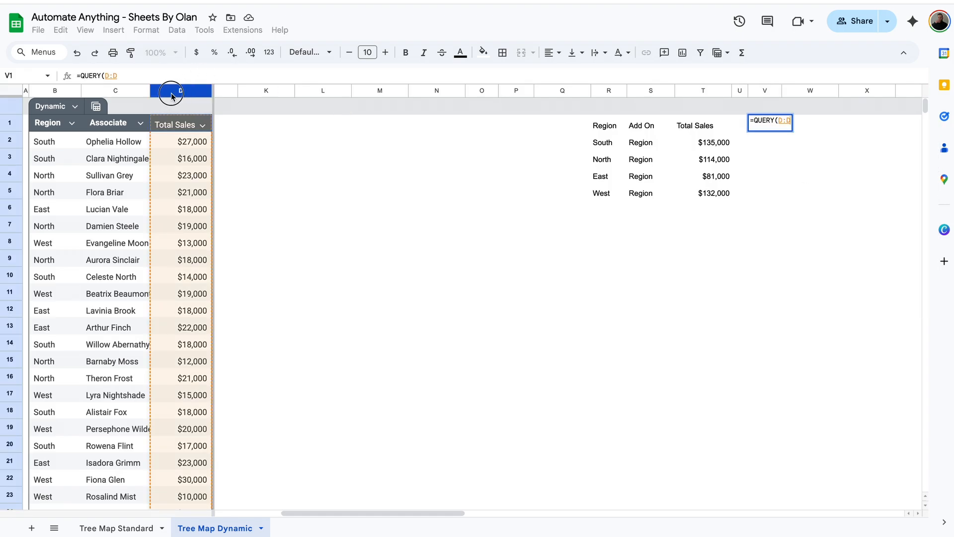
{"action": "left_click_drag", "start_coordinate": [172, 96], "coordinate": [53, 93]}
{"action": "type", "text": ","}
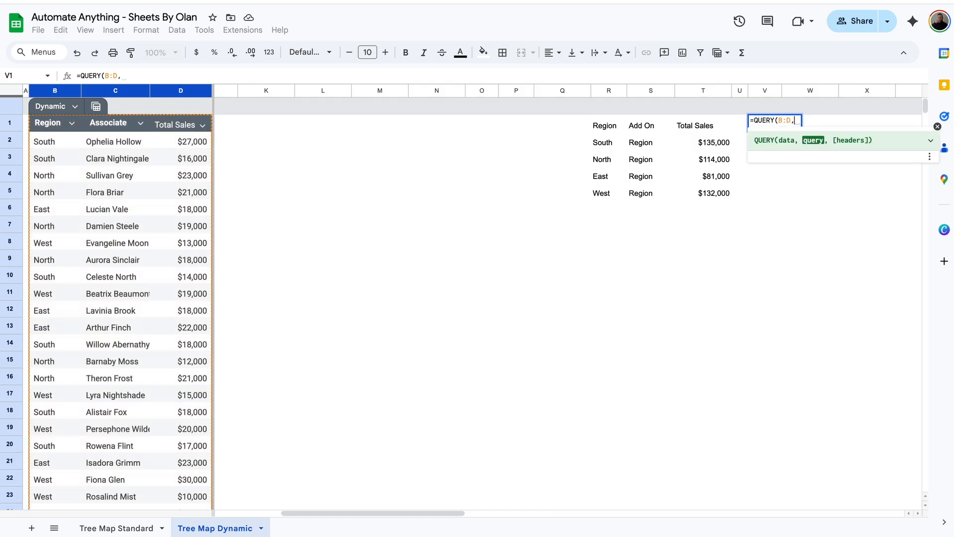
{"action": "type", "text": "\"SELEC"}
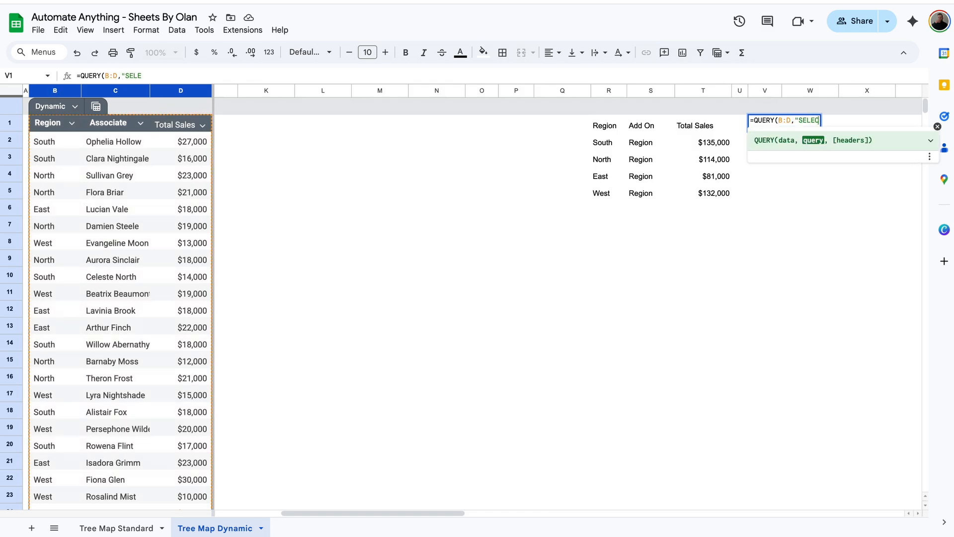
{"action": "type", "text": "T C,B"}
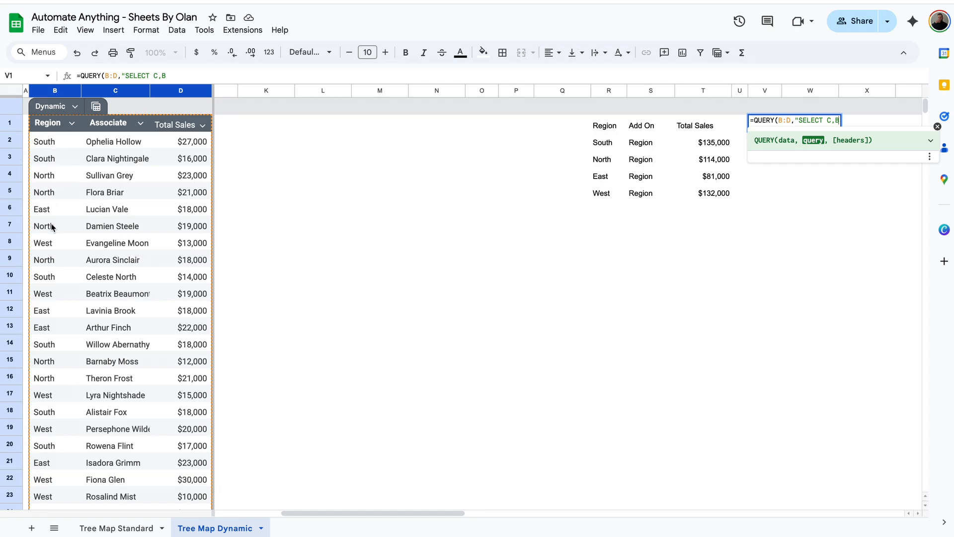
{"action": "left_click", "coordinate": [190, 72]}
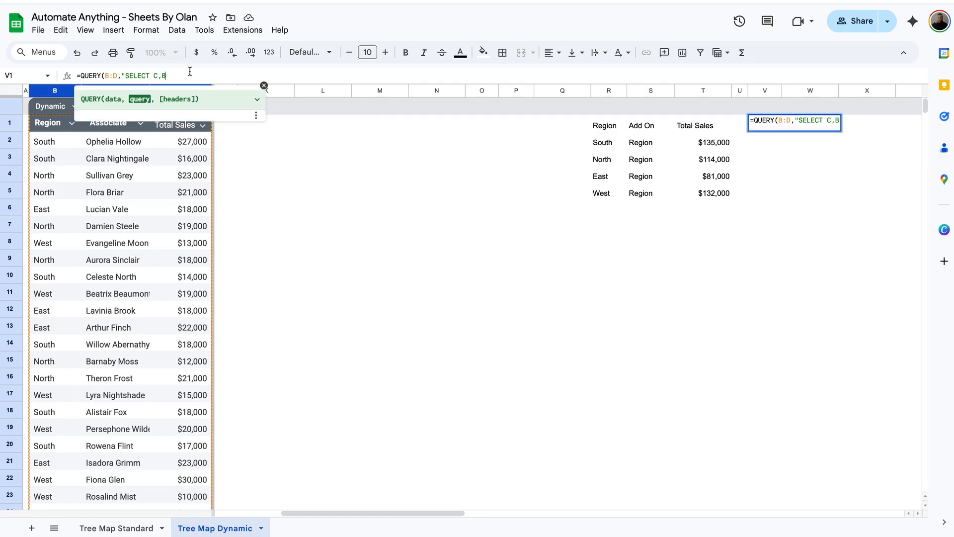
{"action": "type", "text": ",E"}
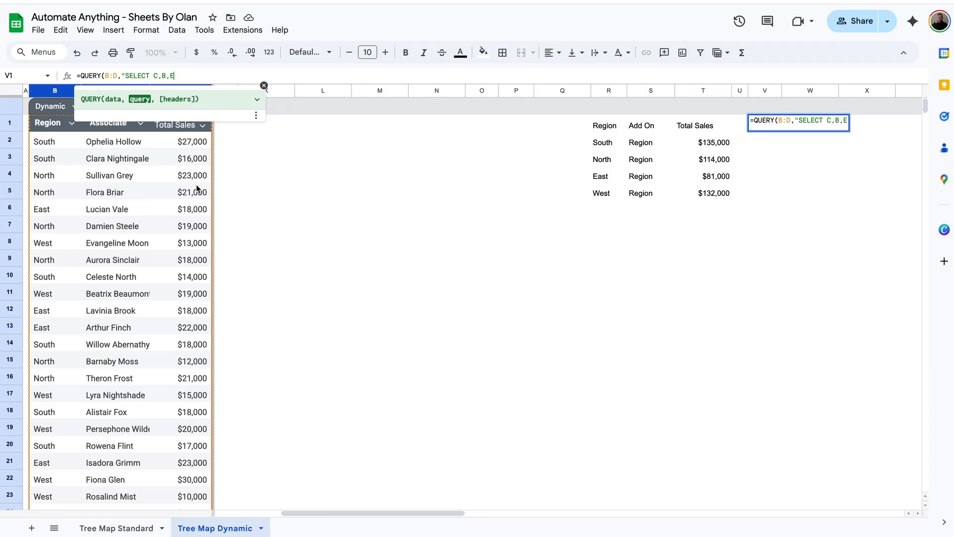
Complete the V1 formula as SELECT C,B,D WHERE C IS NOT NULL ORDER BY B, header 1
{"action": "key", "text": "BackSpace"}
{"action": "type", "text": "D WHERE C IS NOT NU"}
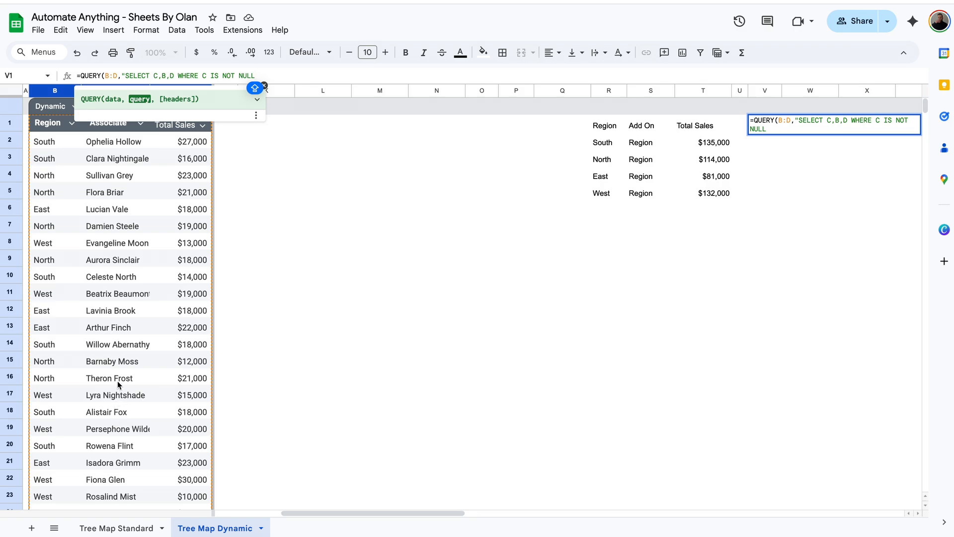
{"action": "type", "text": "LL ORDER BY"}
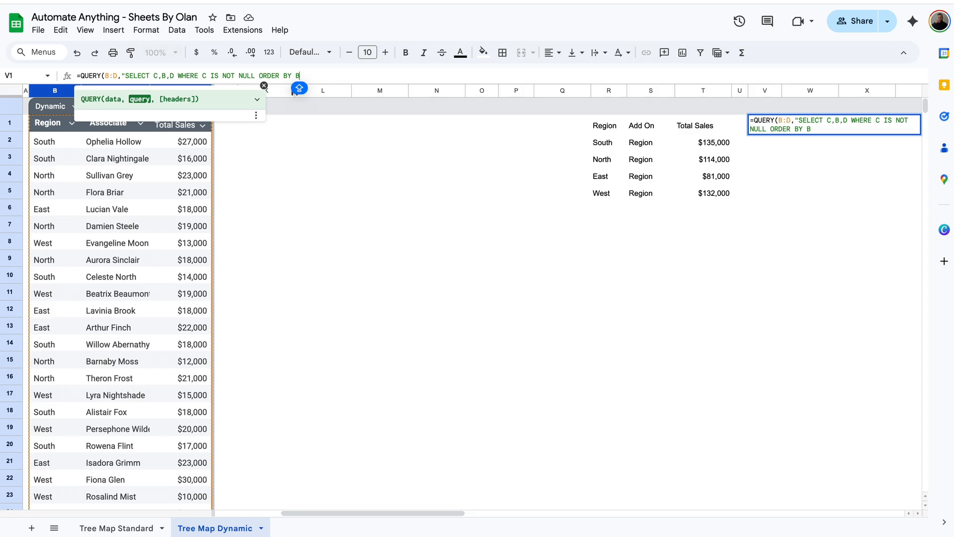
{"action": "type", "text": "B\",1"}
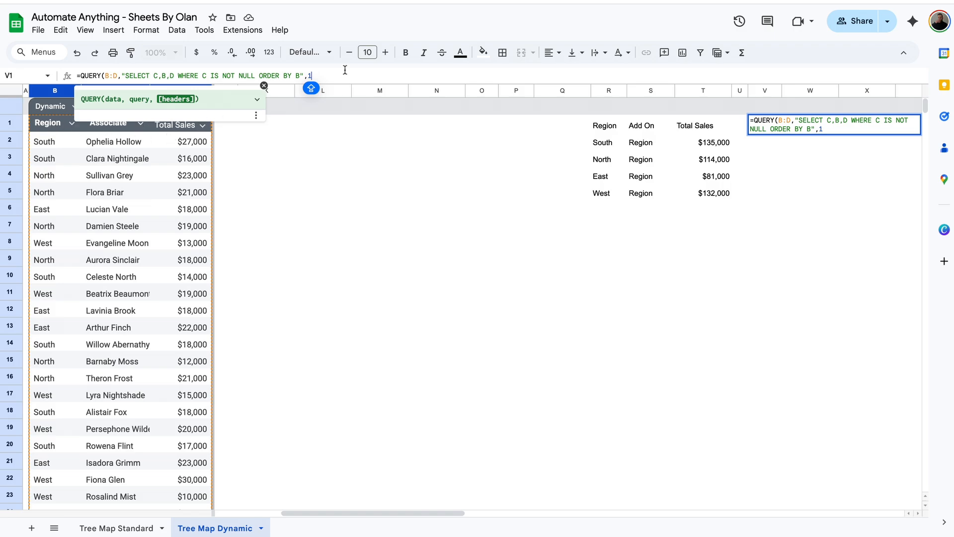
{"action": "key", "text": "Return"}
{"action": "scroll", "coordinate": [867, 156], "scroll_direction": "right", "scroll_amount": 3}
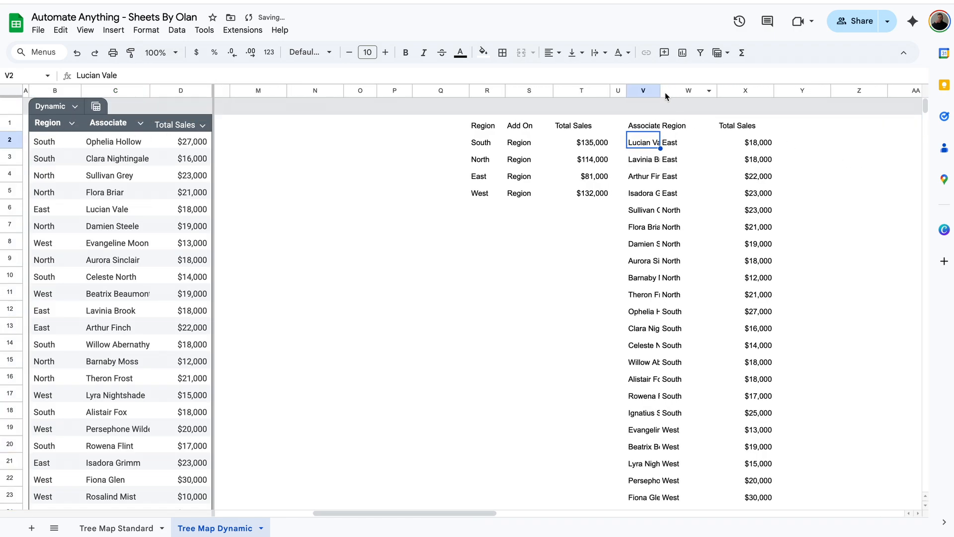
Widen column V, then test the query by changing D6 to 20,000 and B6 to NORTH
{"action": "left_click_drag", "start_coordinate": [660, 91], "coordinate": [701, 90]}
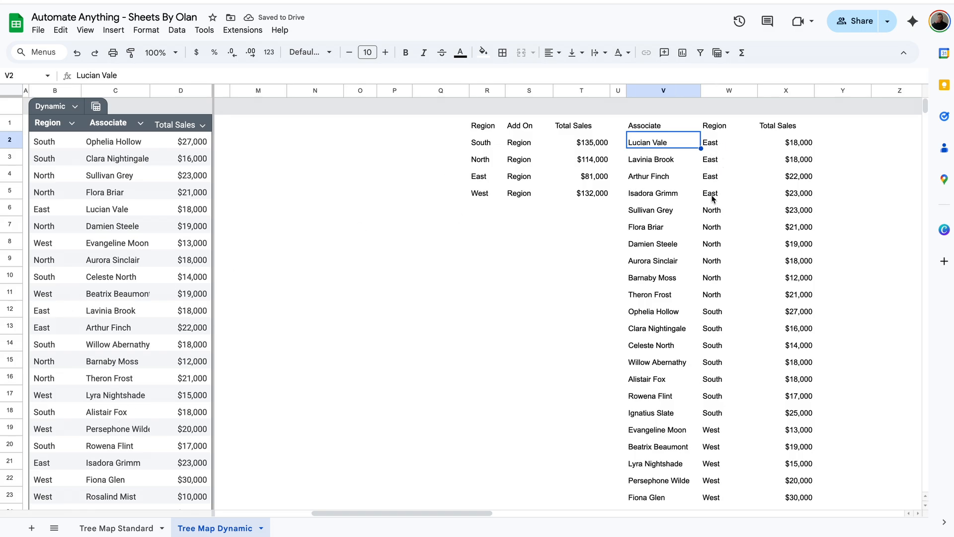
{"action": "left_click", "coordinate": [189, 159]}
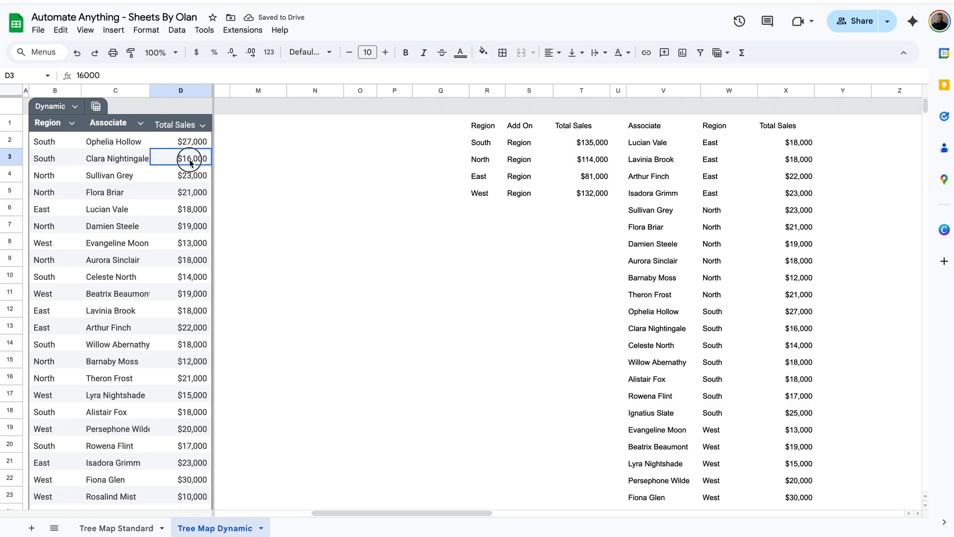
{"action": "left_click", "coordinate": [187, 214]}
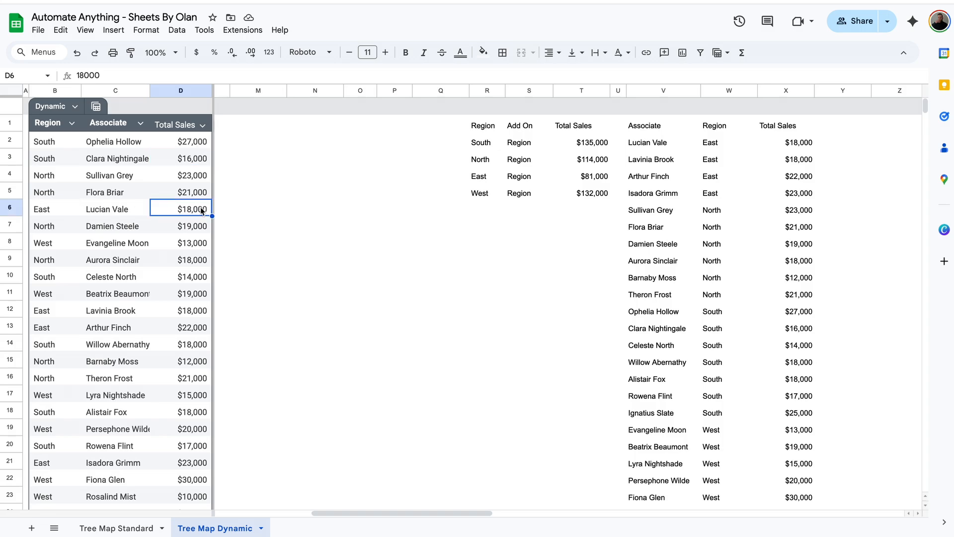
{"action": "type", "text": "20,000"}
{"action": "key", "text": "Return"}
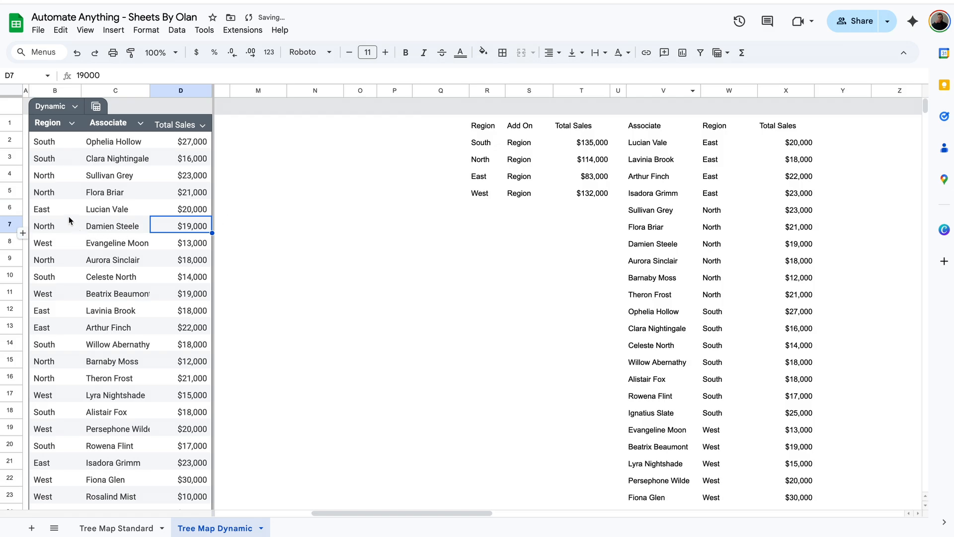
{"action": "left_click", "coordinate": [53, 209]}
{"action": "type", "text": "NORTH"}
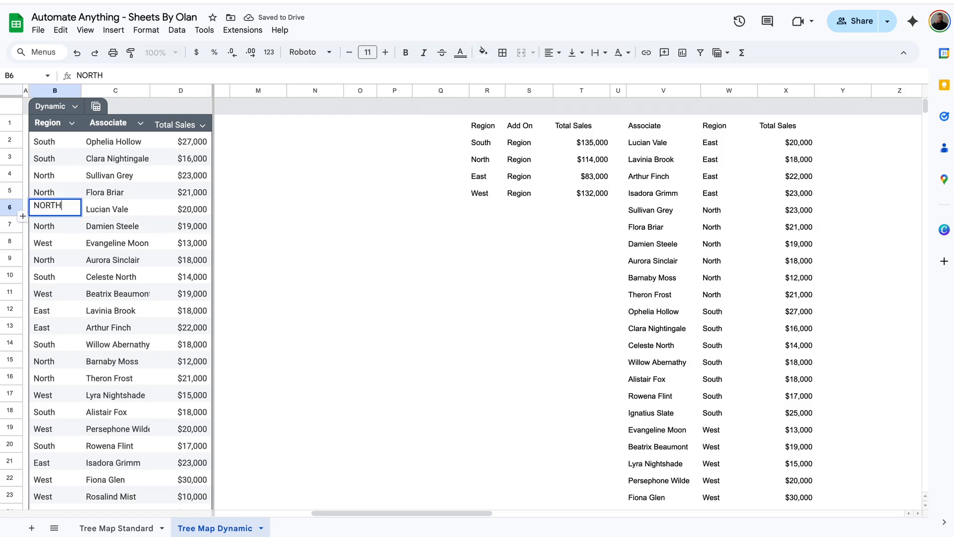
{"action": "key", "text": "Return"}
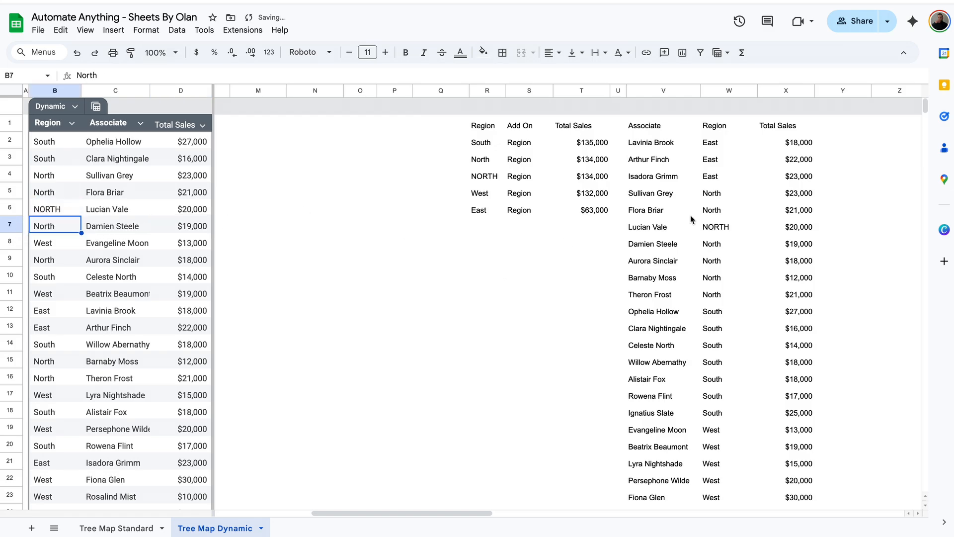
Add a test row 26 with region NORTHEAST, an associate name and 25000 sales, and check the results
{"action": "left_click", "coordinate": [810, 259]}
{"action": "scroll", "coordinate": [816, 259], "scroll_direction": "down", "scroll_amount": 4}
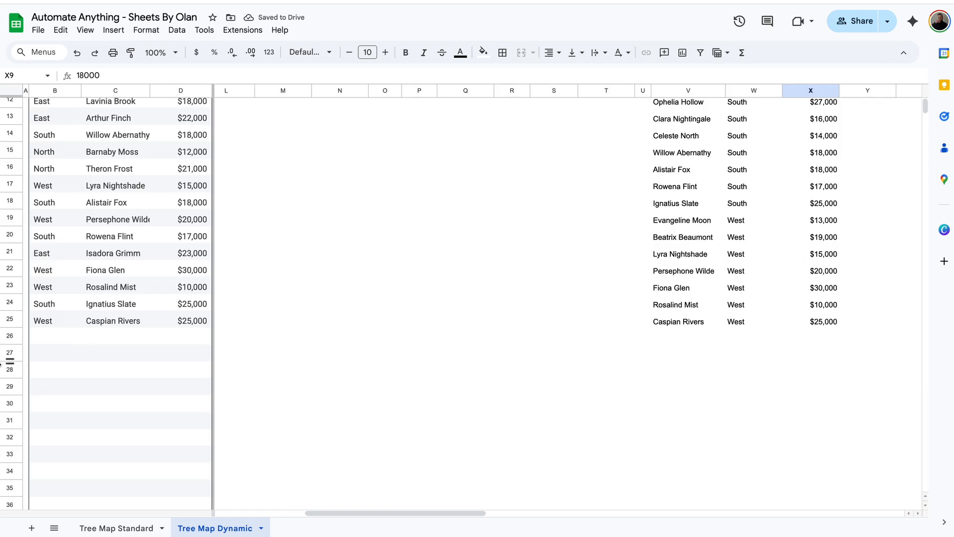
{"action": "double_click", "coordinate": [59, 334]}
{"action": "type", "text": "NORTH"}
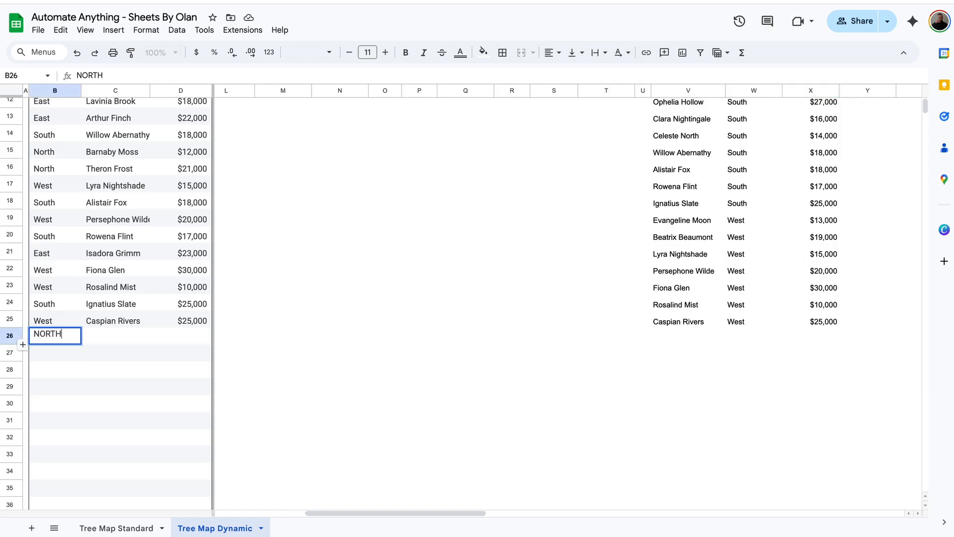
{"action": "type", "text": "EAST"}
{"action": "key", "text": "Tab"}
{"action": "type", "text": "OLAN CHANCY"}
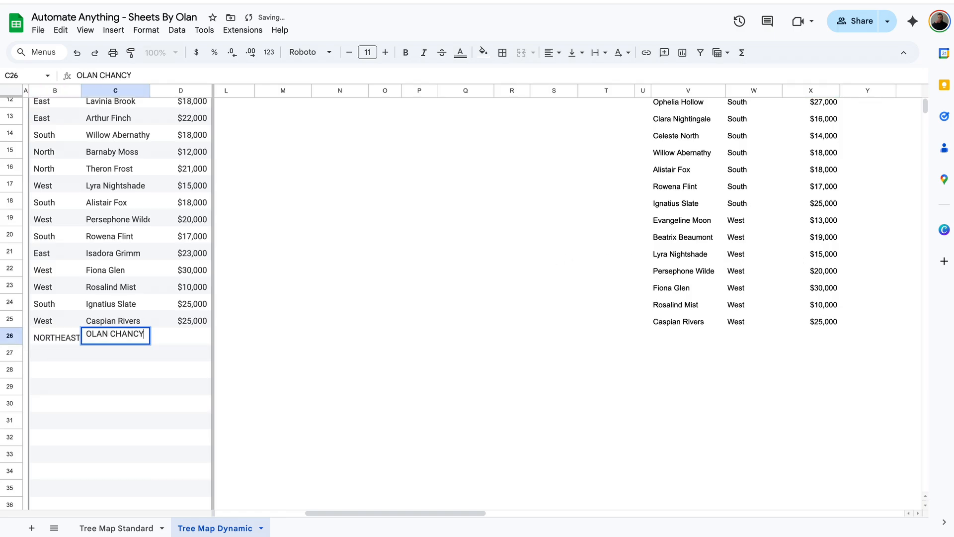
{"action": "key", "text": "Tab"}
{"action": "type", "text": "25000"}
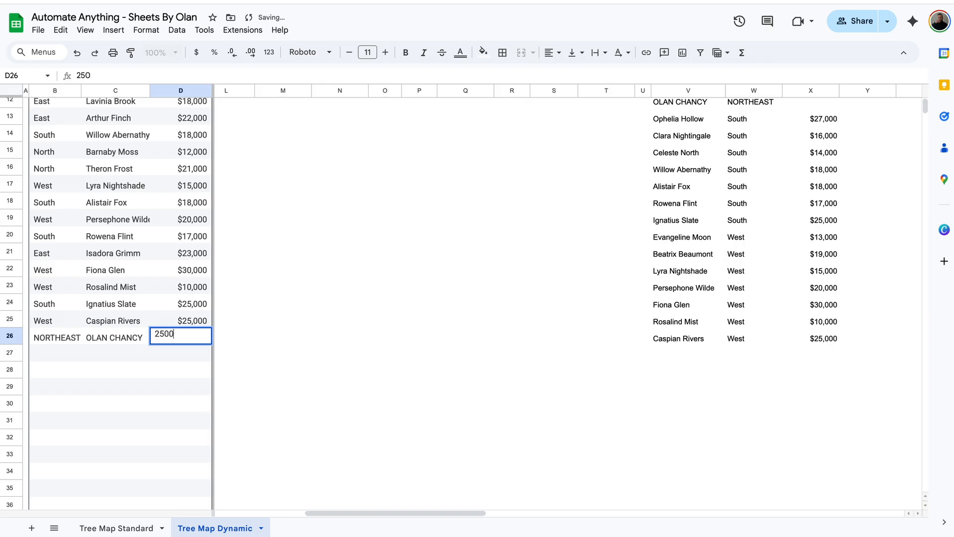
{"action": "key", "text": "Return"}
{"action": "scroll", "coordinate": [770, 129], "scroll_direction": "up", "scroll_amount": 1}
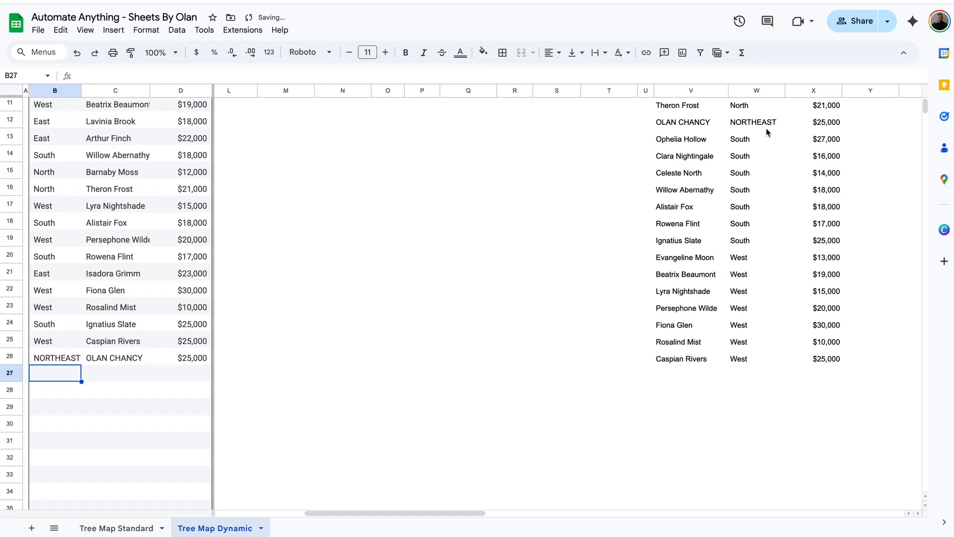
{"action": "left_click", "coordinate": [768, 128]}
{"action": "scroll", "coordinate": [795, 144], "scroll_direction": "up", "scroll_amount": 2}
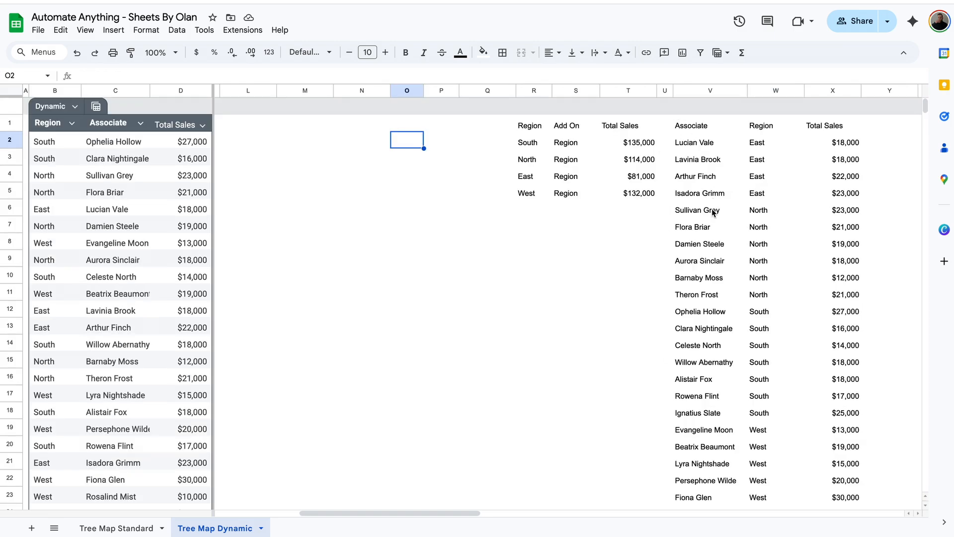
Start F2 with =QUERY(VSTACK( using columns R:T as the first stacked range
{"action": "scroll", "coordinate": [712, 208], "scroll_direction": "left", "scroll_amount": 5}
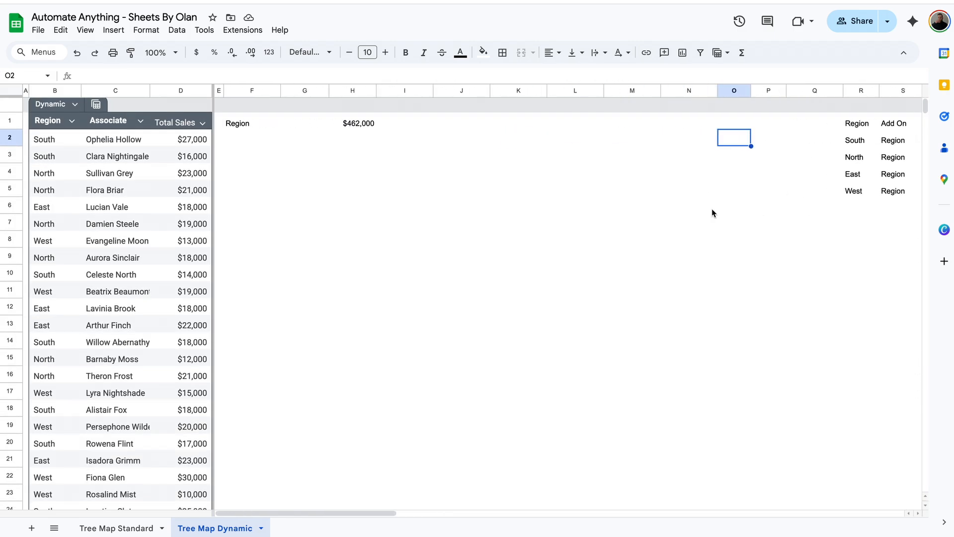
{"action": "left_click", "coordinate": [234, 140]}
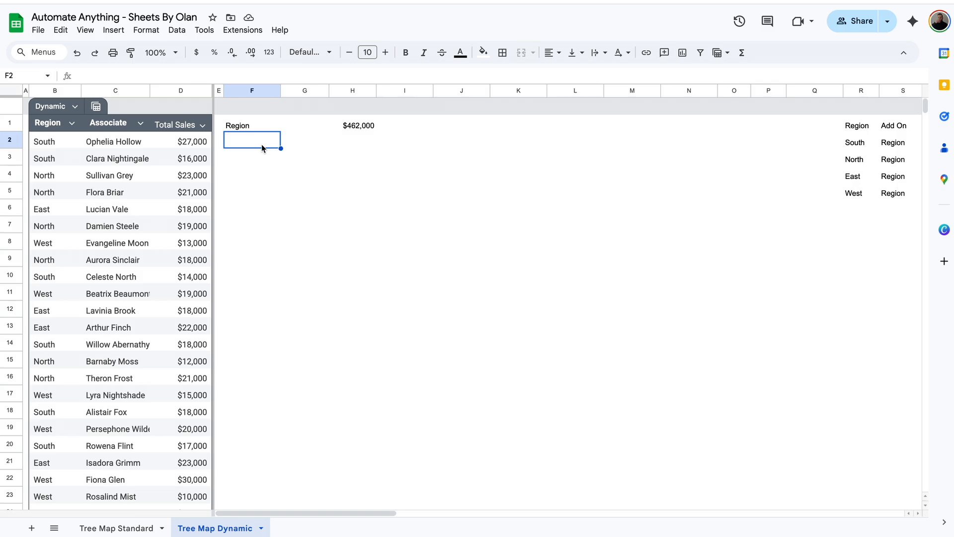
{"action": "scroll", "coordinate": [766, 207], "scroll_direction": "right", "scroll_amount": 1}
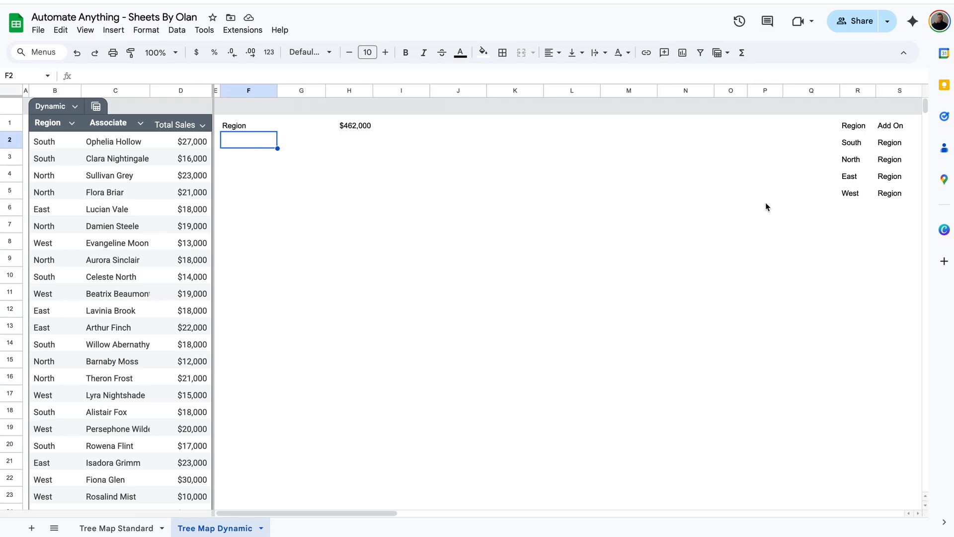
{"action": "scroll", "coordinate": [765, 201], "scroll_direction": "right", "scroll_amount": 5}
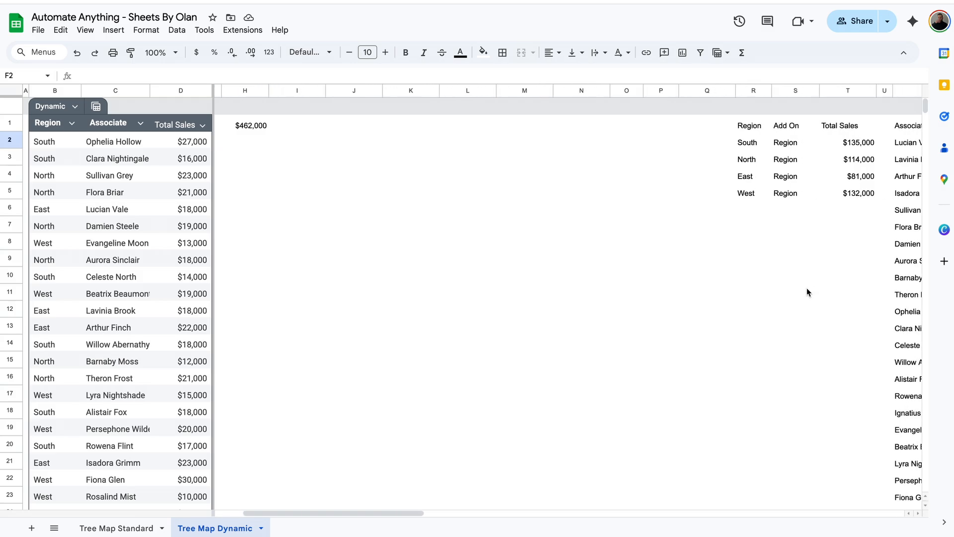
{"action": "scroll", "coordinate": [807, 437], "scroll_direction": "left", "scroll_amount": 6}
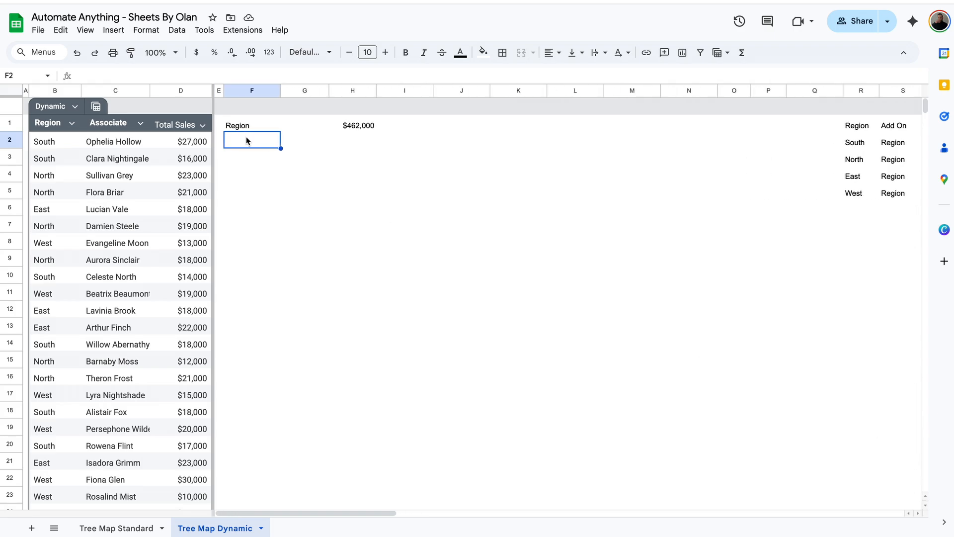
{"action": "type", "text": "=QUERY("}
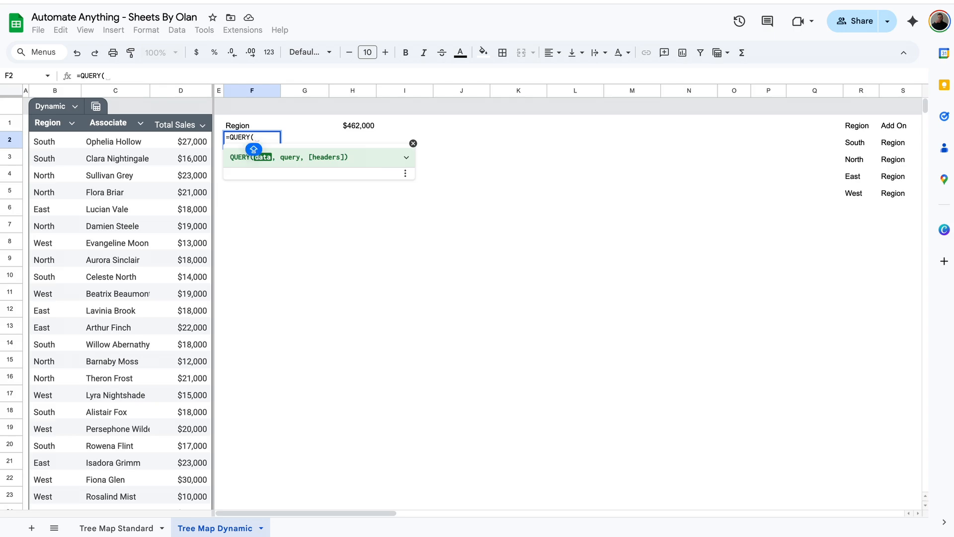
{"action": "type", "text": "VSTACK("}
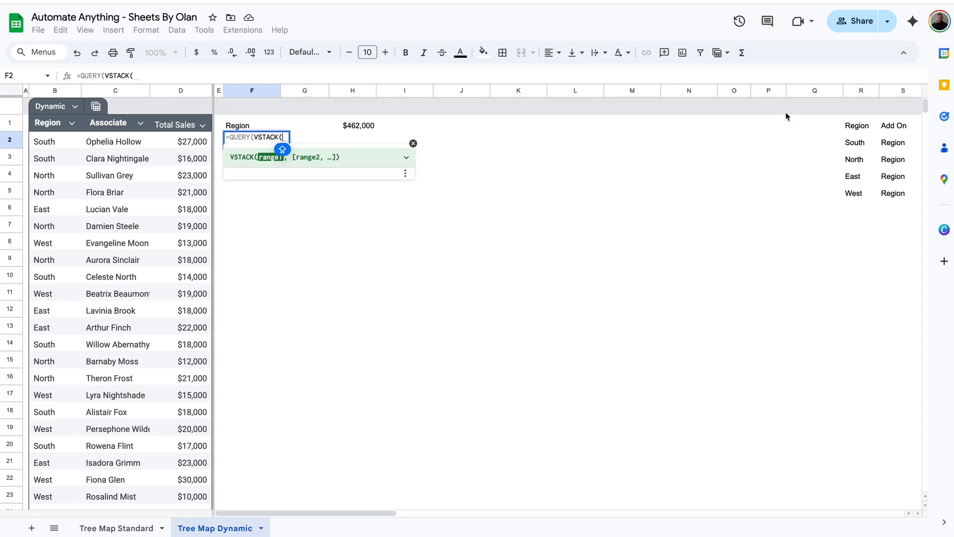
{"action": "scroll", "coordinate": [786, 116], "scroll_direction": "right", "scroll_amount": 3}
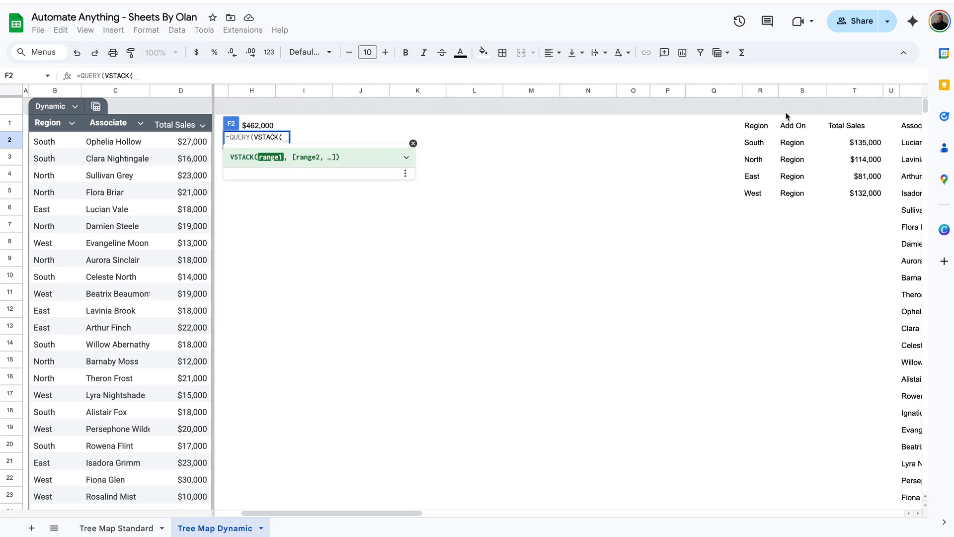
{"action": "left_click", "coordinate": [734, 92]}
{"action": "left_click_drag", "start_coordinate": [733, 93], "coordinate": [899, 89]}
{"action": "type", "text": ","}
Add the V:X range and change the references to R2:T and V2:X
{"action": "scroll", "coordinate": [815, 90], "scroll_direction": "right", "scroll_amount": 2}
{"action": "scroll", "coordinate": [623, 177], "scroll_direction": "right", "scroll_amount": 1}
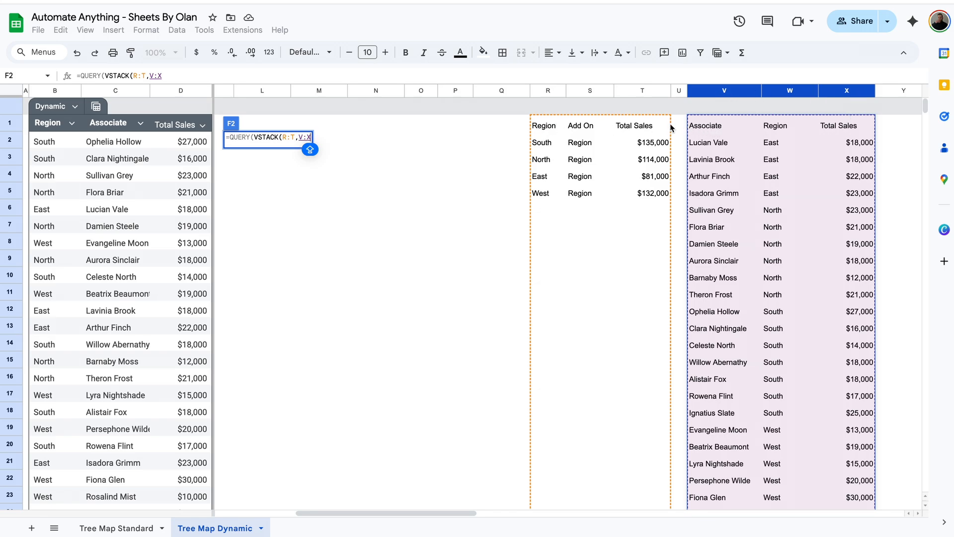
{"action": "left_click", "coordinate": [286, 137]}
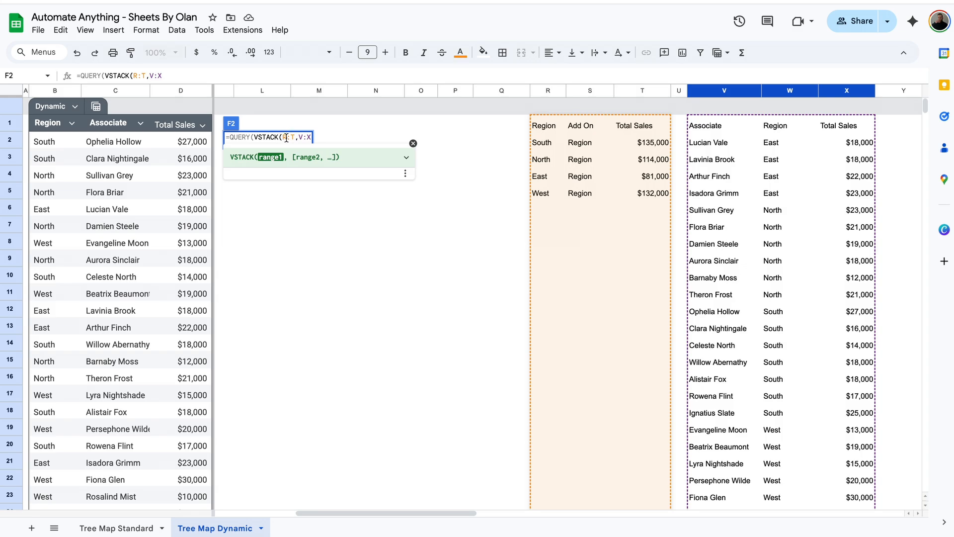
{"action": "type", "text": "2"}
{"action": "left_click", "coordinate": [307, 139]}
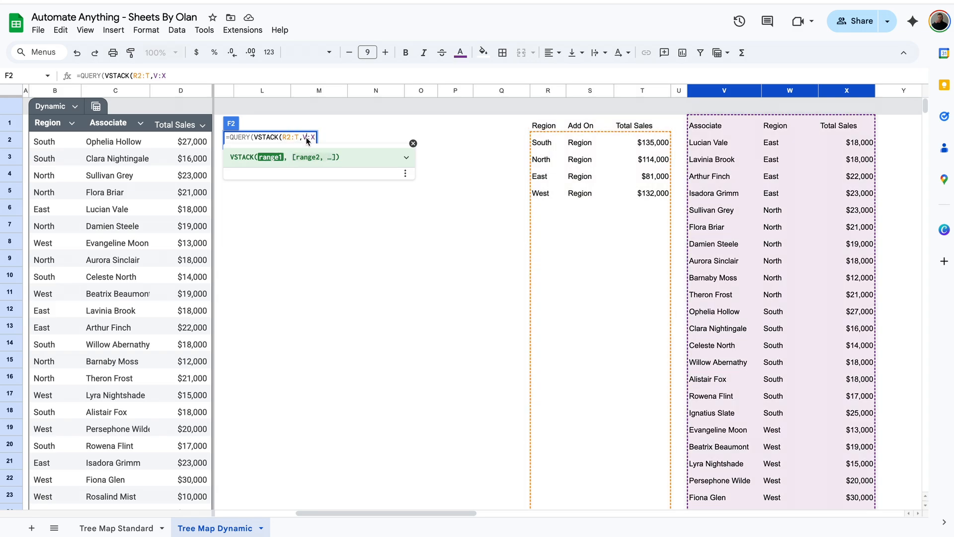
{"action": "type", "text": "2"}
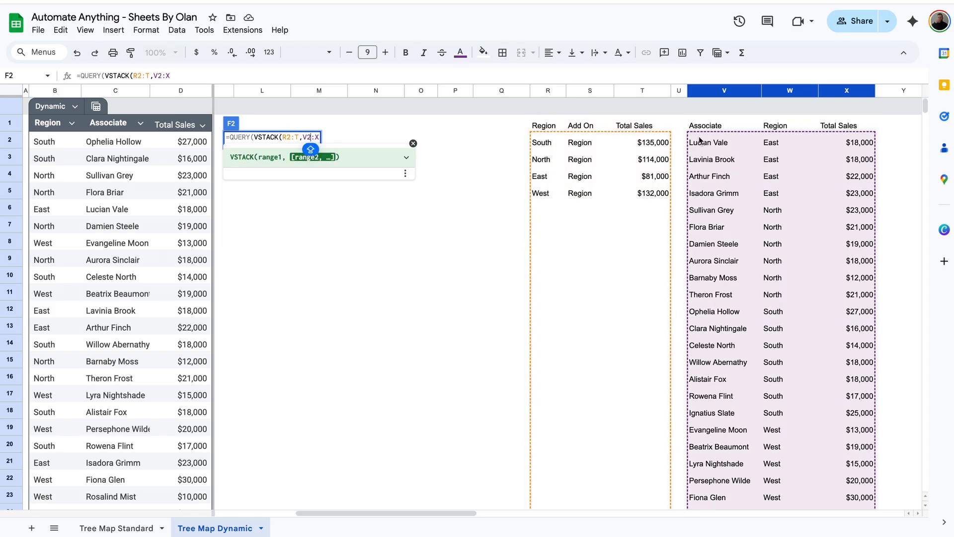
Fix the F2 #REF! error by dropping the extra parenthesis and adding "SELECT * WHERE Col1 IS NOT NULL"
{"action": "key", "text": "Return"}
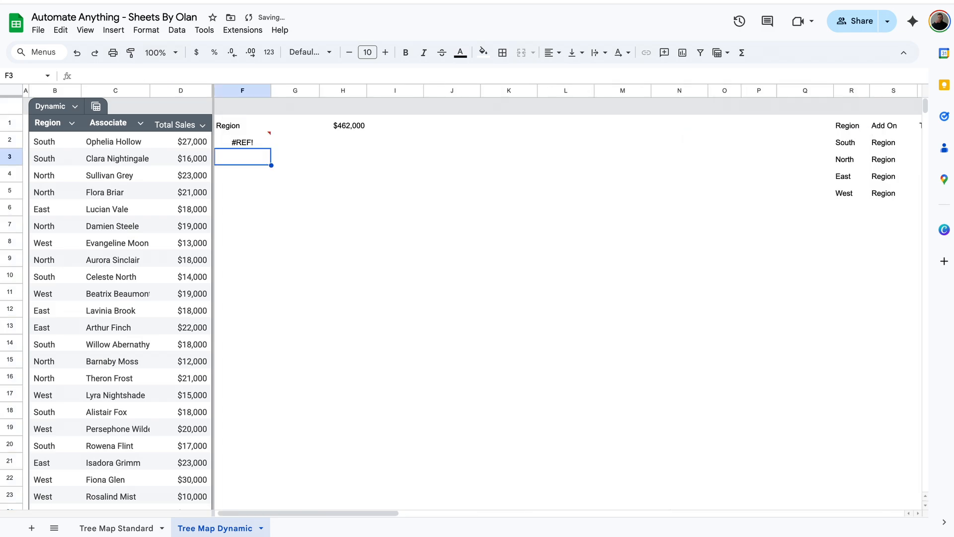
{"action": "left_click", "coordinate": [248, 143]}
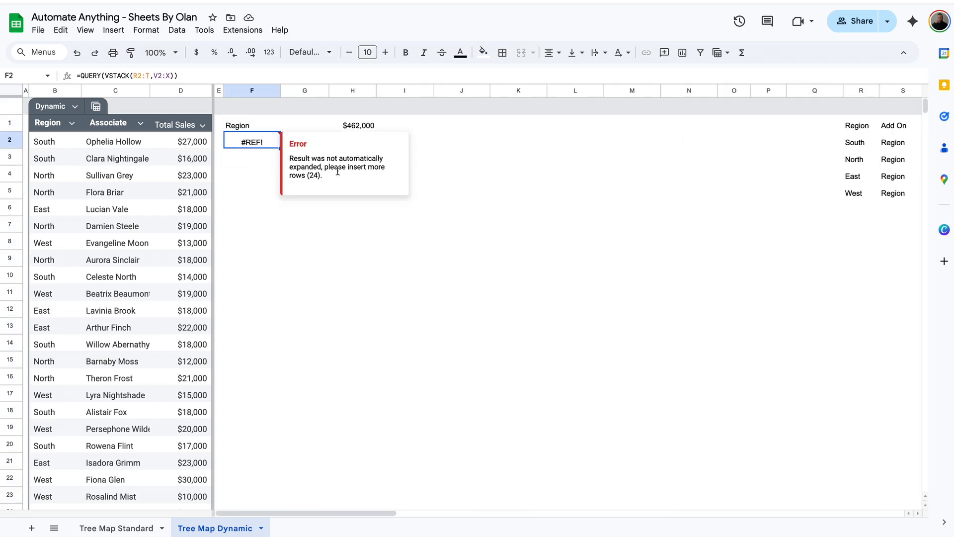
{"action": "scroll", "coordinate": [498, 231], "scroll_direction": "right", "scroll_amount": 5}
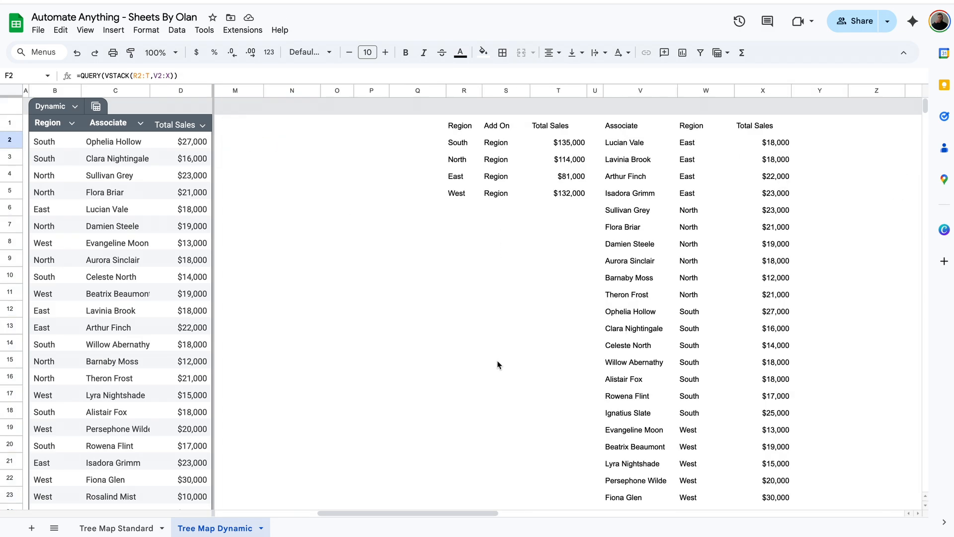
{"action": "scroll", "coordinate": [493, 408], "scroll_direction": "left", "scroll_amount": 5}
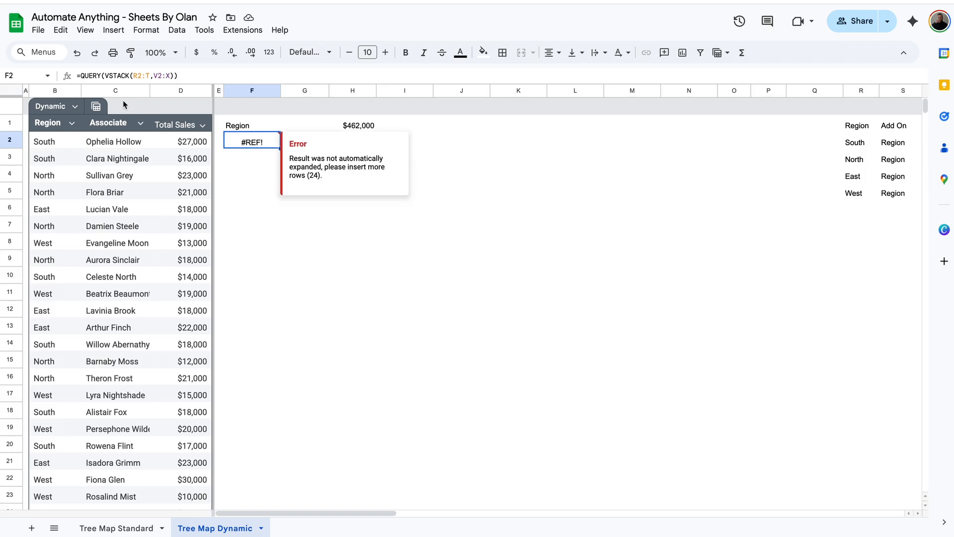
{"action": "left_click", "coordinate": [195, 75]}
{"action": "key", "text": "BackSpace"}
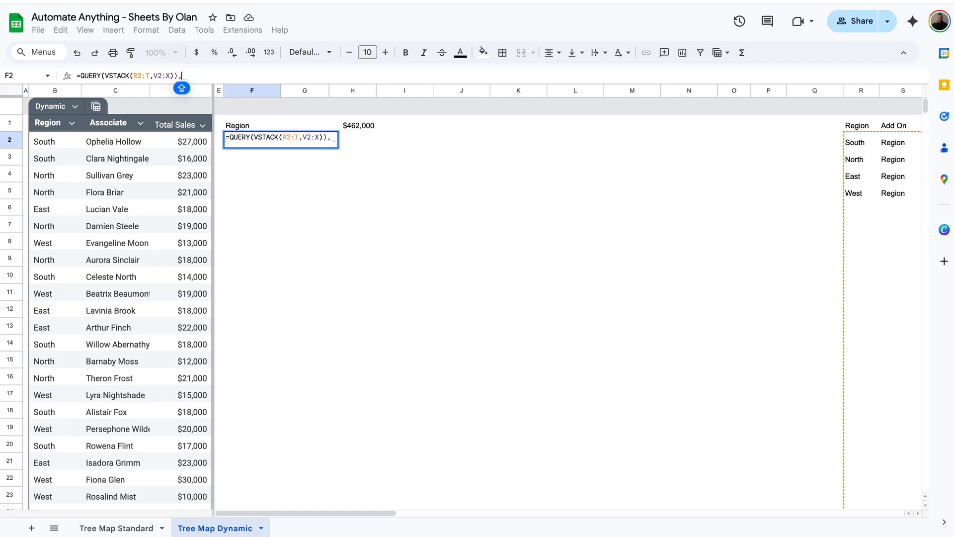
{"action": "type", "text": ","}
{"action": "type", "text": "\"SEL"}
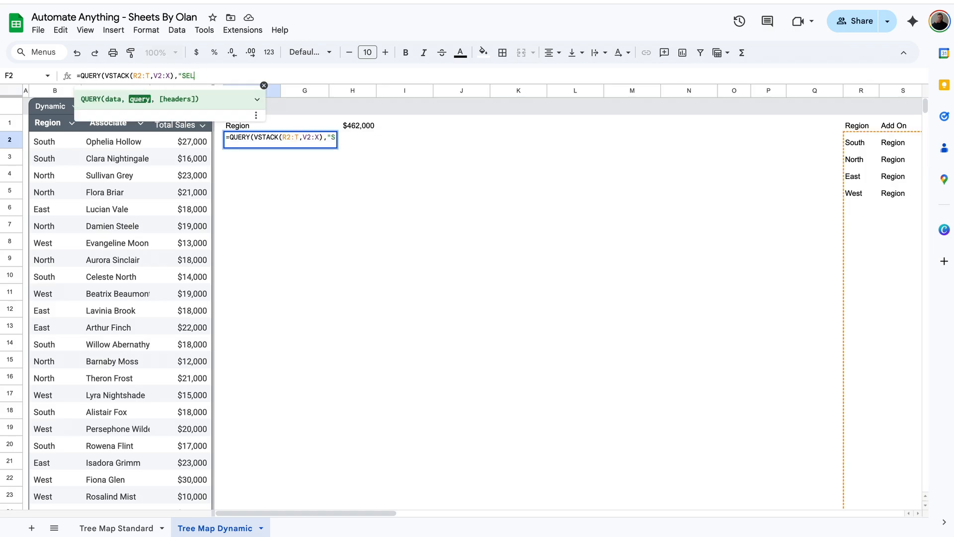
{"action": "type", "text": "ECT * WHERE C"}
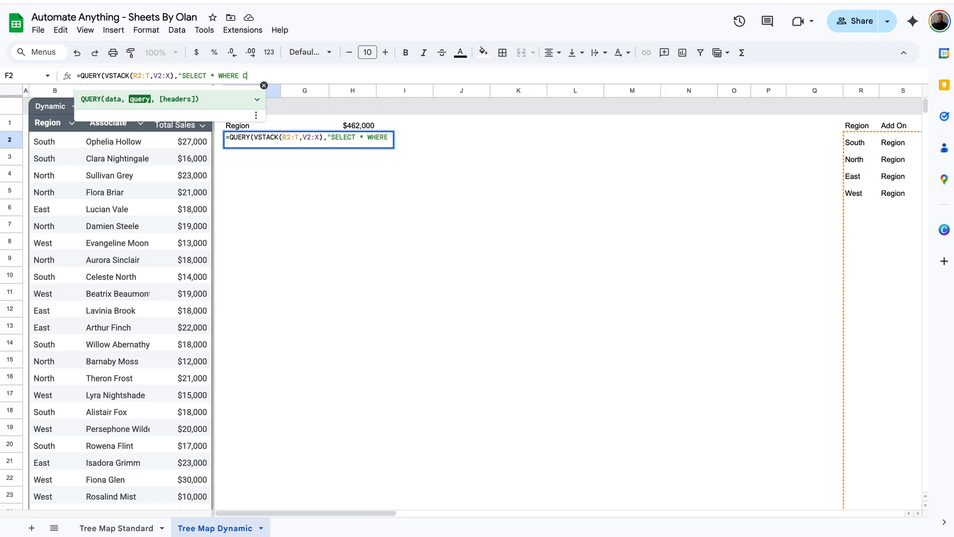
{"action": "type", "text": "ol1 IS NOT"}
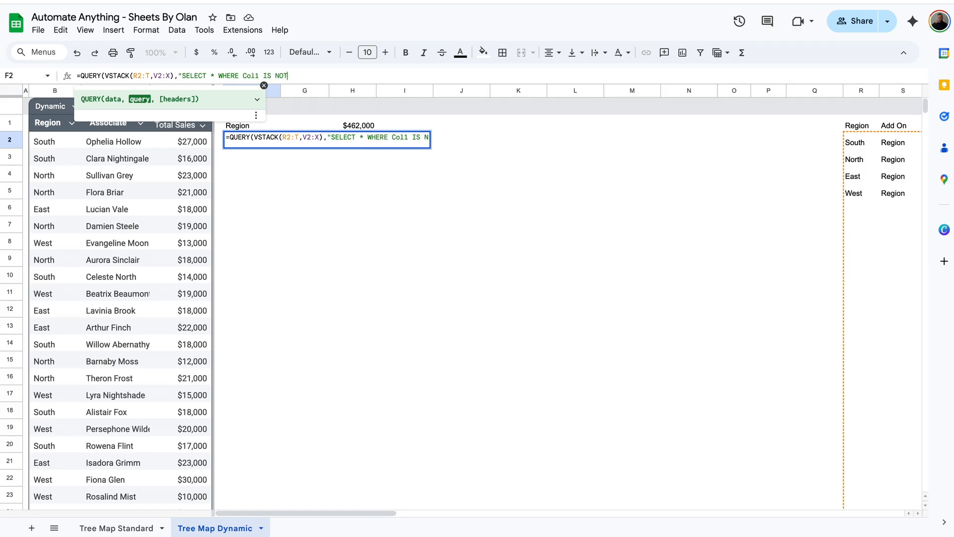
{"action": "type", "text": " NULL\""}
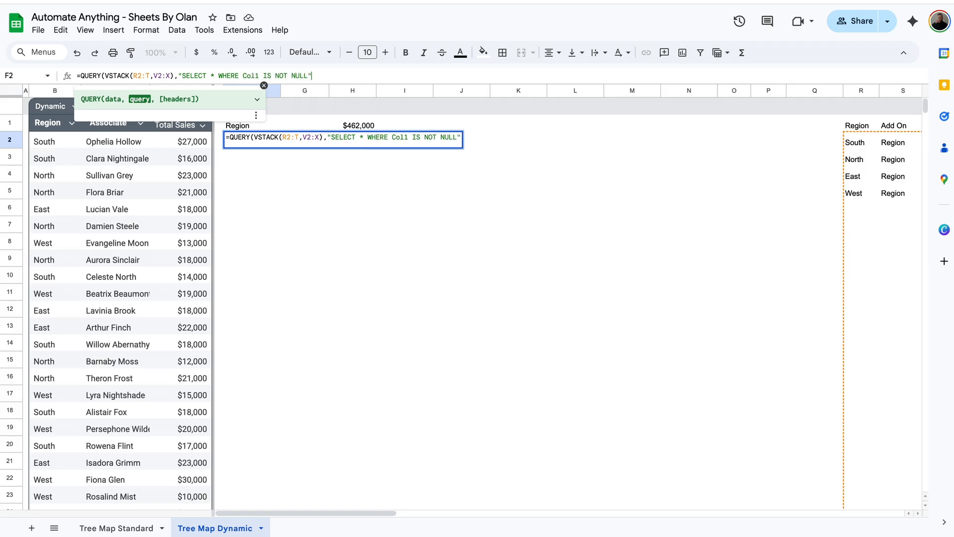
{"action": "type", "text": ")"}
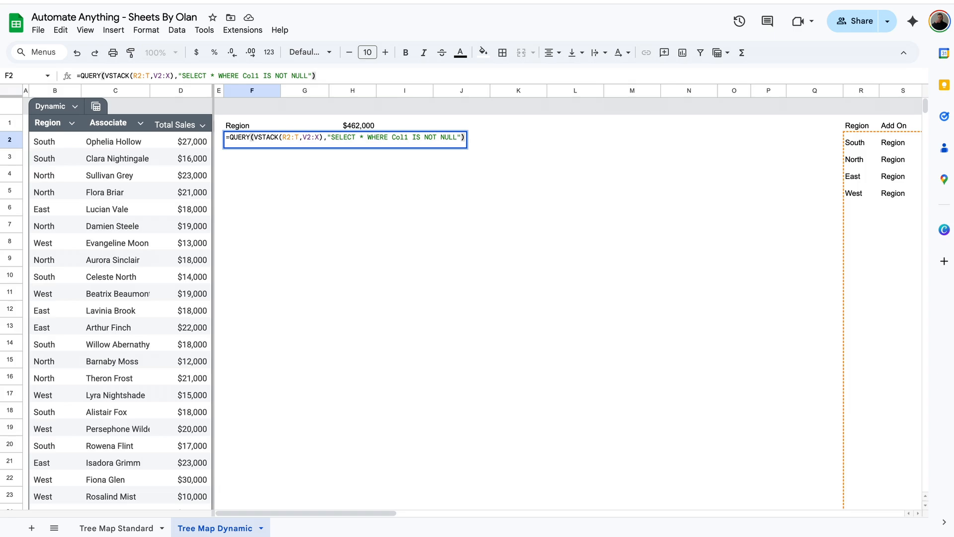
{"action": "key", "text": "Return"}
Review the F:H results: four region totals stacked above each associate's sales row
{"action": "left_click", "coordinate": [264, 145]}
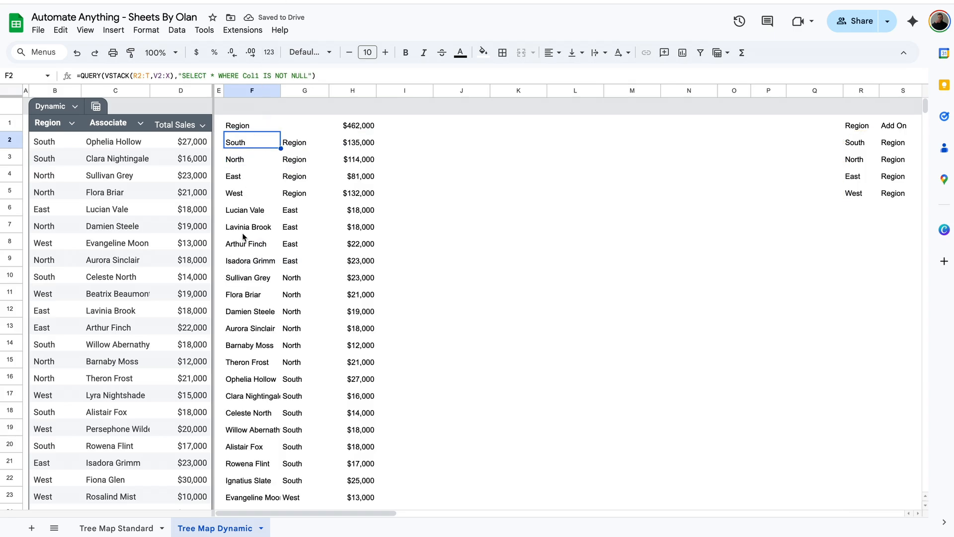
{"action": "scroll", "coordinate": [861, 283], "scroll_direction": "right", "scroll_amount": 5}
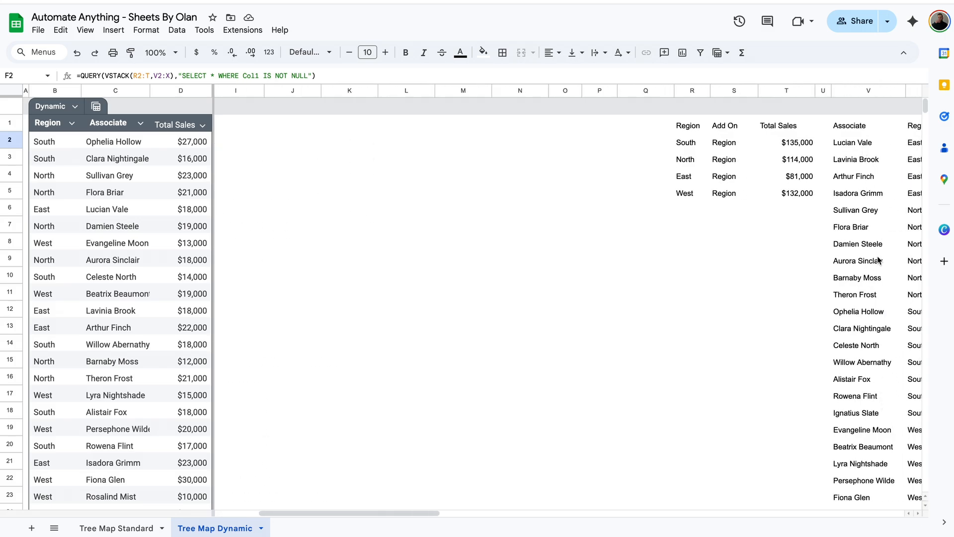
{"action": "scroll", "coordinate": [880, 261], "scroll_direction": "left", "scroll_amount": 4}
{"action": "left_click_drag", "start_coordinate": [244, 142], "coordinate": [247, 309]}
{"action": "left_click", "coordinate": [245, 210]}
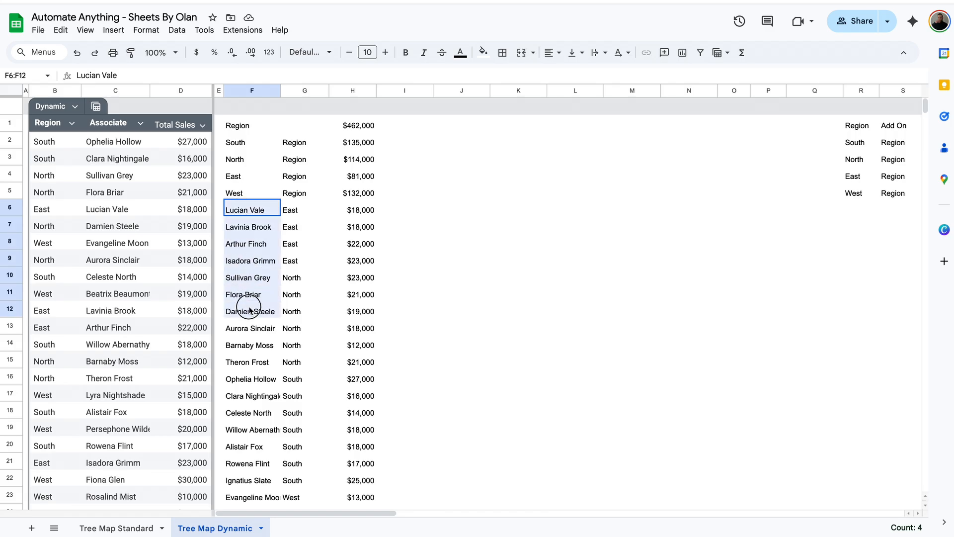
{"action": "left_click", "coordinate": [365, 245]}
{"action": "scroll", "coordinate": [340, 250], "scroll_direction": "down", "scroll_amount": 3}
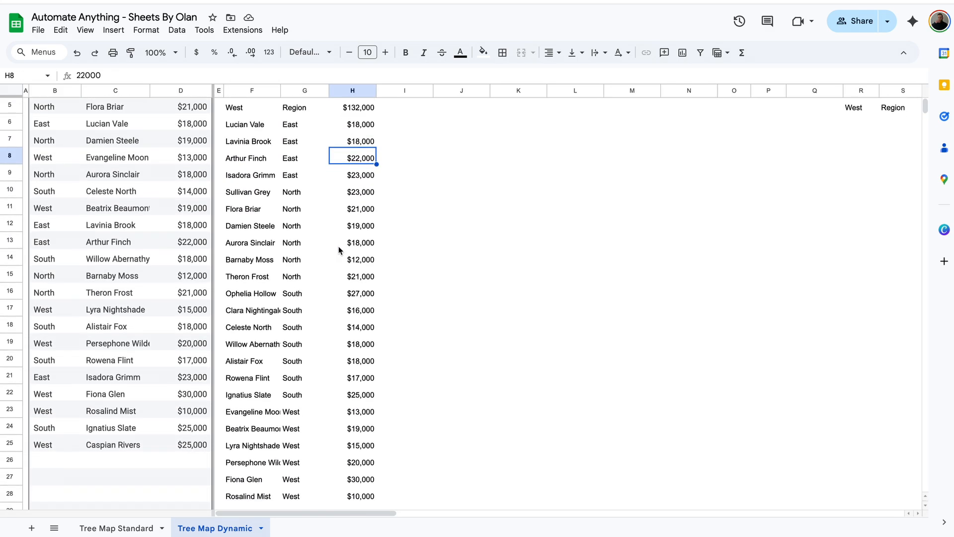
{"action": "scroll", "coordinate": [340, 248], "scroll_direction": "up", "scroll_amount": 5}
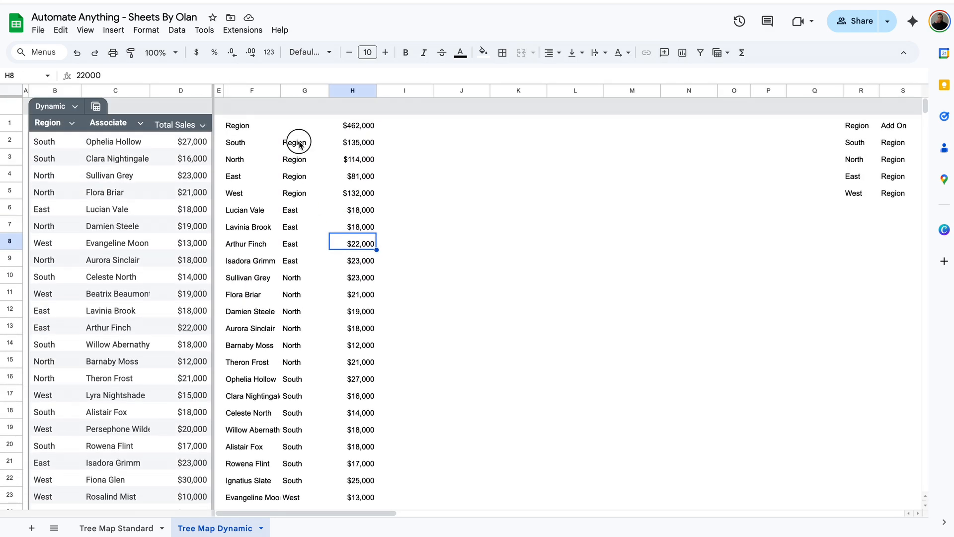
{"action": "left_click_drag", "start_coordinate": [293, 142], "coordinate": [305, 187]}
{"action": "left_click_drag", "start_coordinate": [244, 159], "coordinate": [304, 317]}
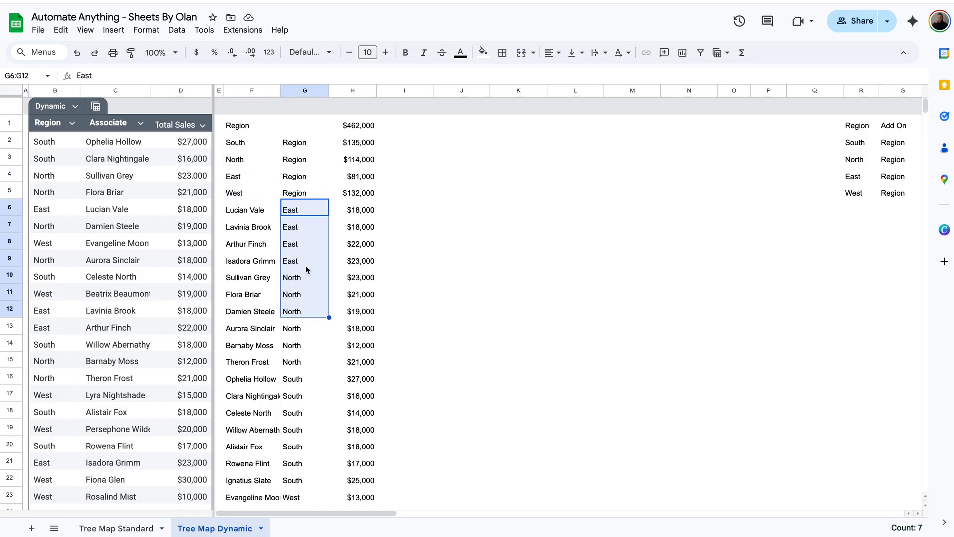
{"action": "left_click_drag", "start_coordinate": [258, 212], "coordinate": [257, 275]}
{"action": "left_click", "coordinate": [257, 275]}
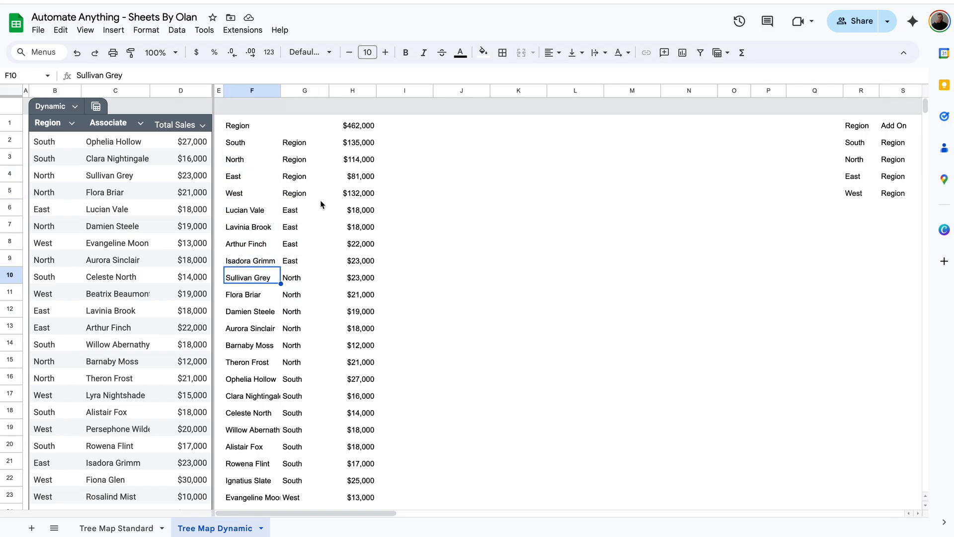
{"action": "left_click", "coordinate": [270, 142]}
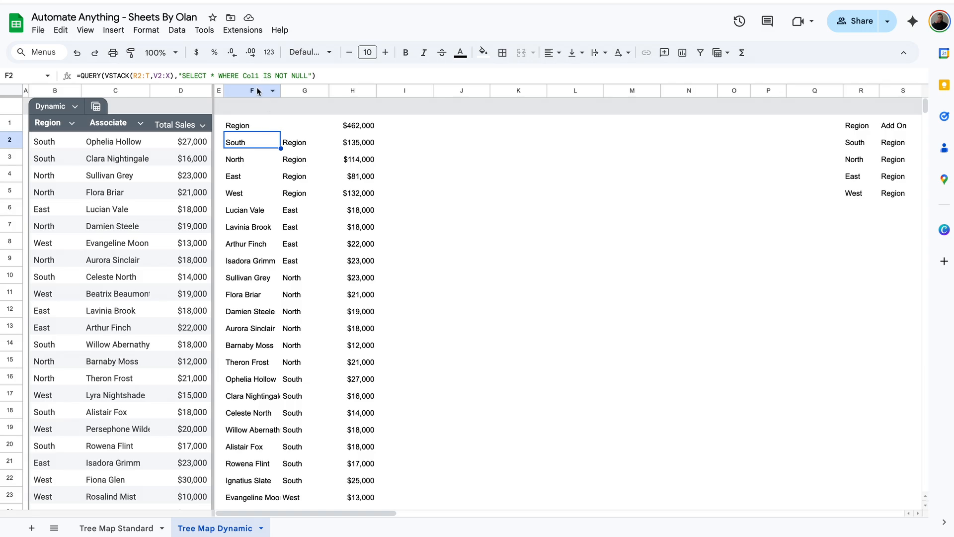
Insert a chart from columns F:H, make it a Tree map chart, and expand its tree map styling
{"action": "left_click_drag", "start_coordinate": [251, 90], "coordinate": [355, 88]}
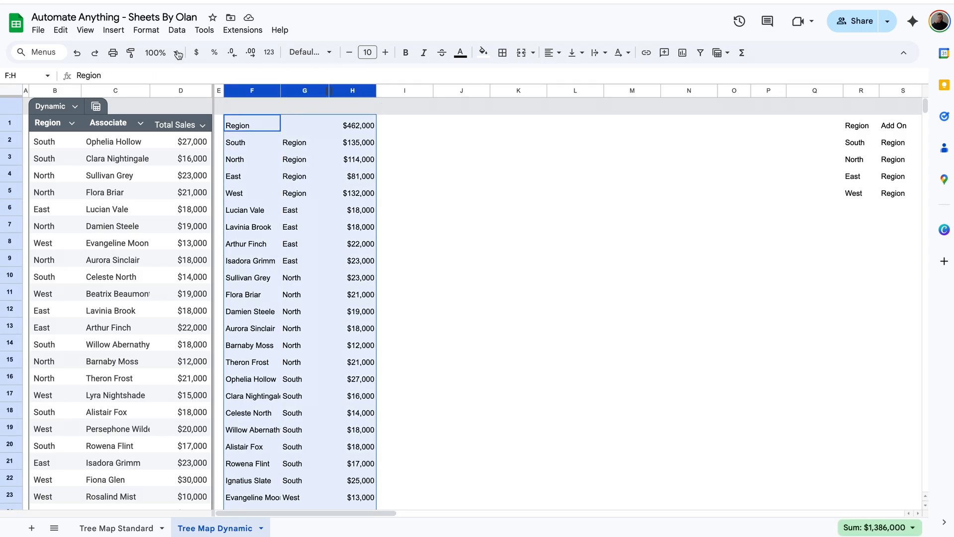
{"action": "left_click", "coordinate": [113, 30]}
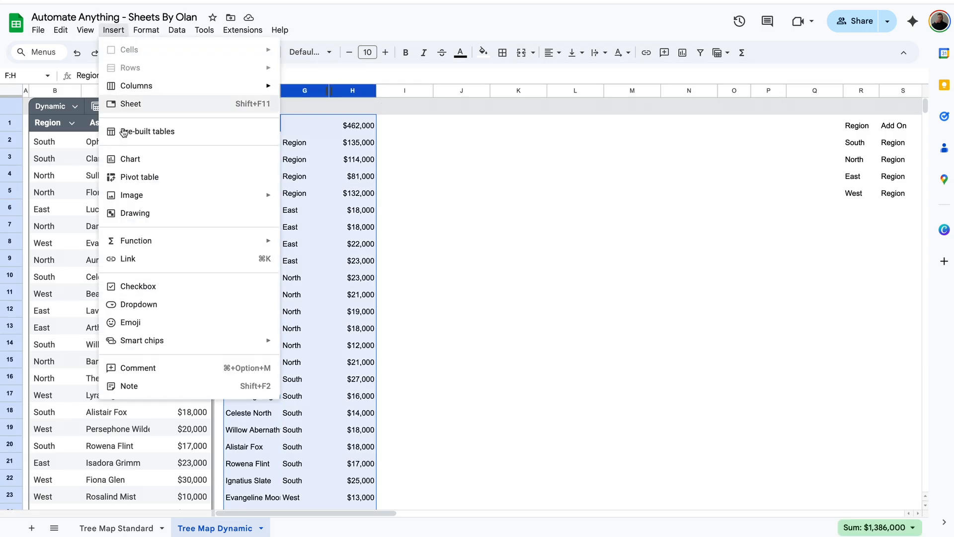
{"action": "left_click", "coordinate": [145, 162]}
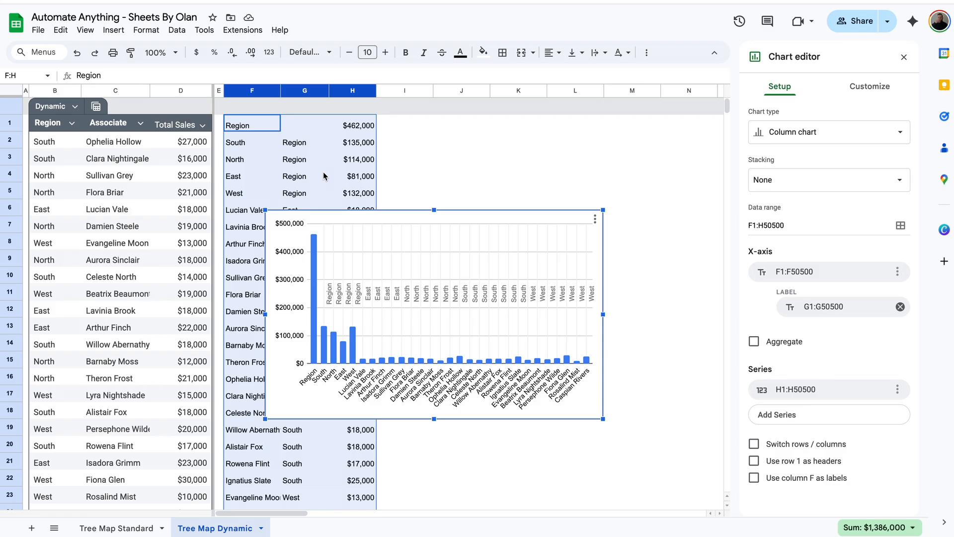
{"action": "left_click", "coordinate": [847, 143]}
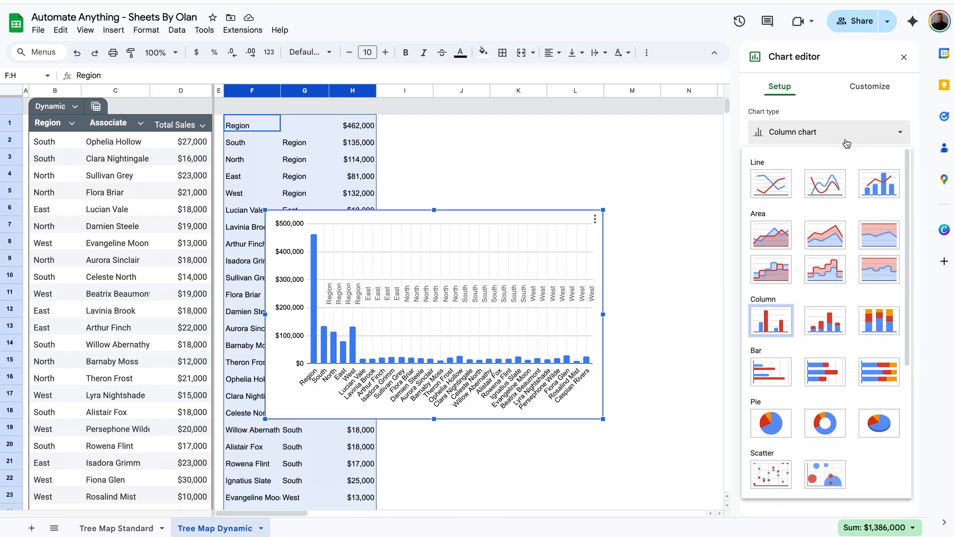
{"action": "scroll", "coordinate": [818, 265], "scroll_direction": "down", "scroll_amount": 5}
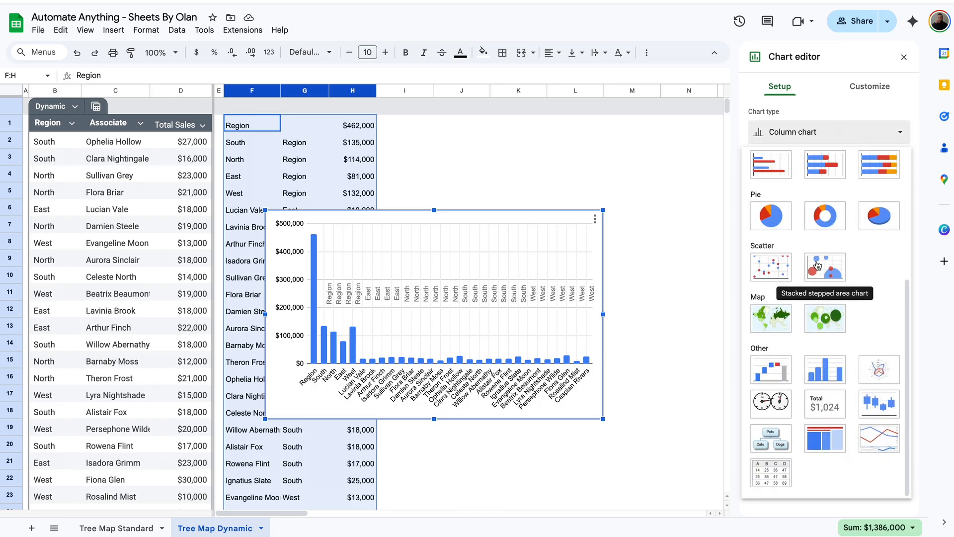
{"action": "left_click", "coordinate": [828, 446]}
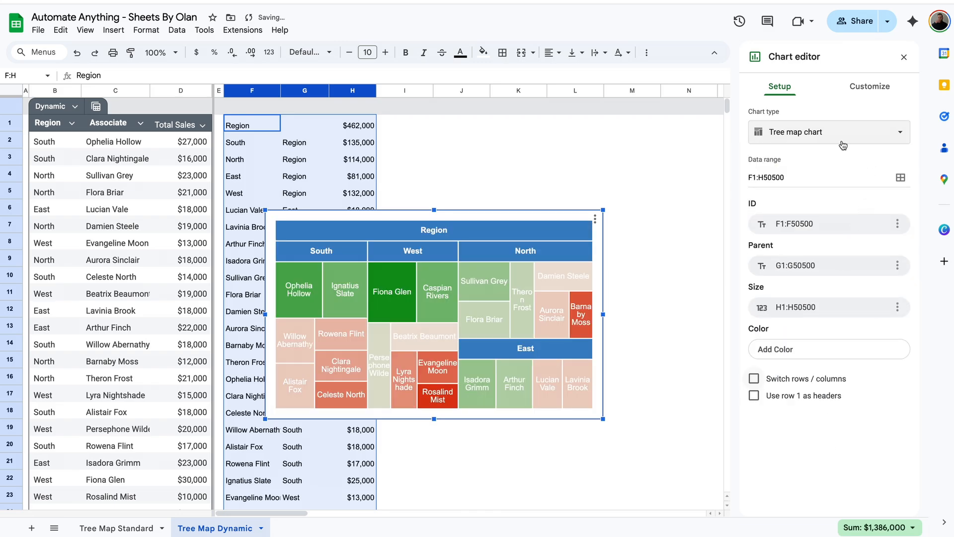
{"action": "left_click", "coordinate": [869, 86]}
{"action": "left_click", "coordinate": [788, 149]}
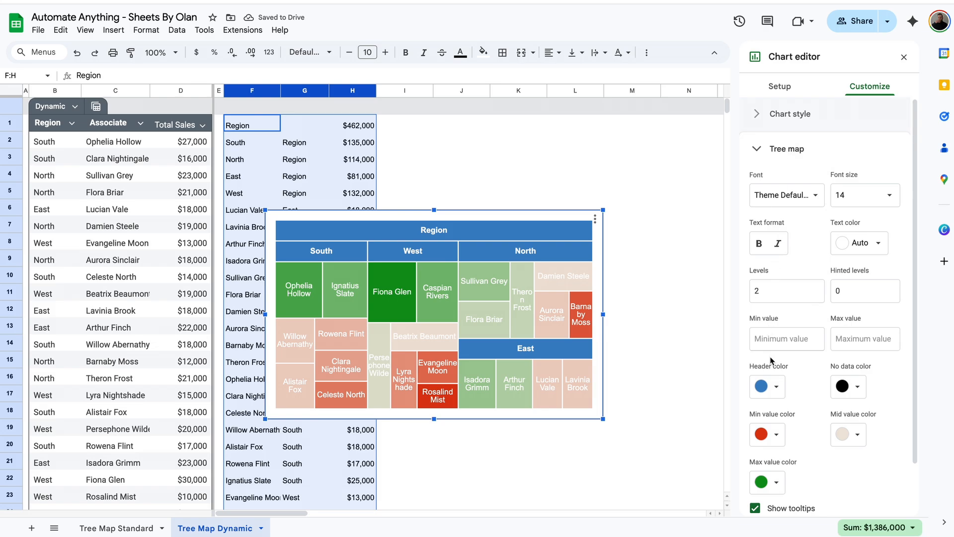
Set tree map header color dark grey, min red, max dark green and mid golden yellow
{"action": "left_click", "coordinate": [775, 386]}
{"action": "left_click", "coordinate": [779, 201]}
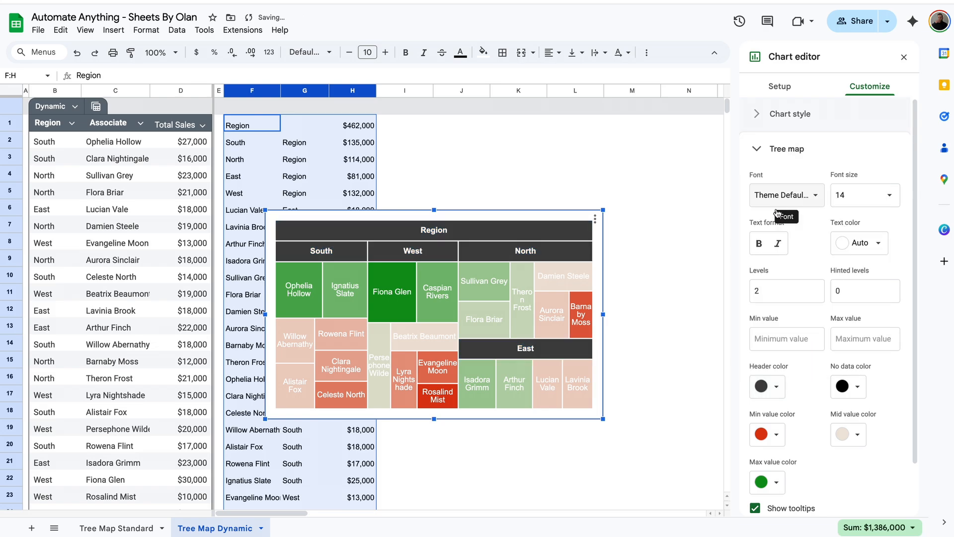
{"action": "left_click", "coordinate": [776, 435]}
{"action": "left_click", "coordinate": [778, 311]}
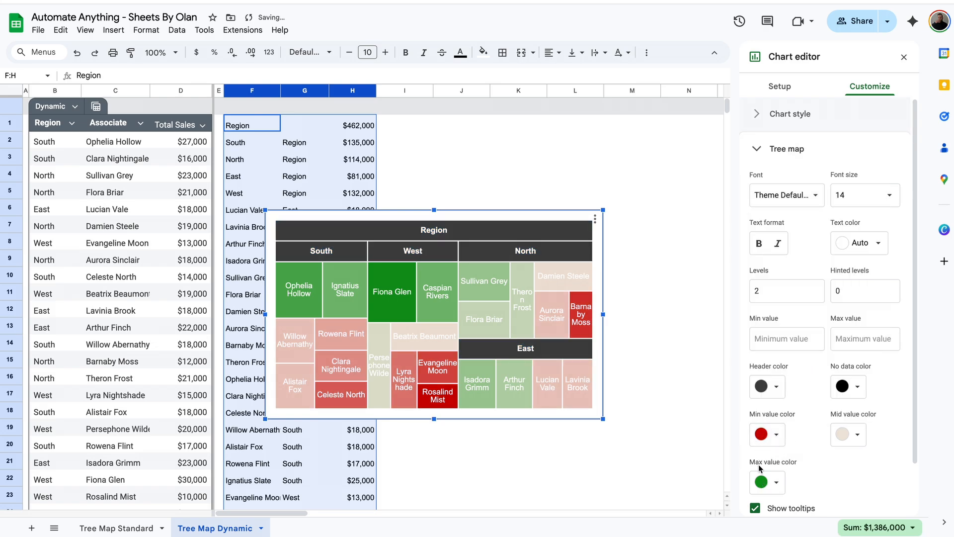
{"action": "left_click", "coordinate": [768, 482]}
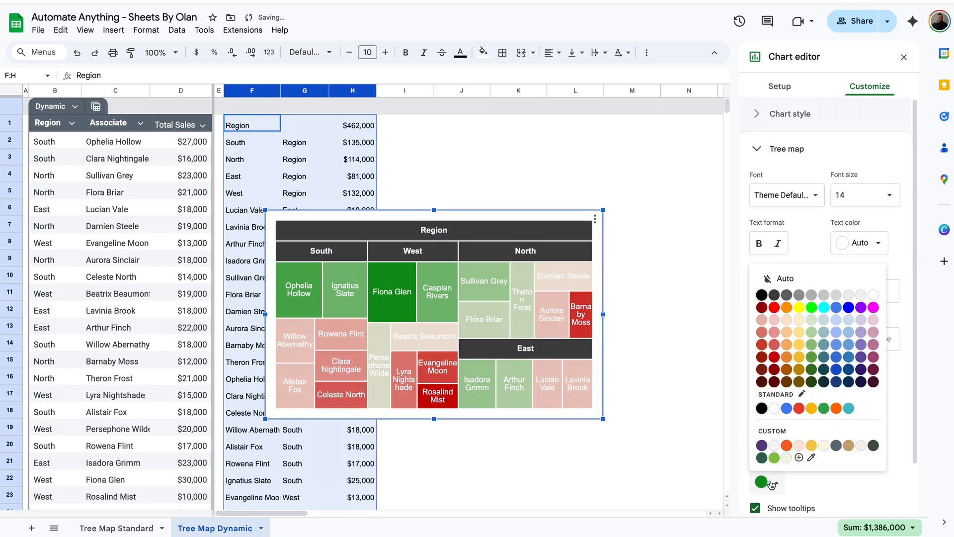
{"action": "left_click", "coordinate": [812, 368]}
{"action": "left_click", "coordinate": [850, 435]}
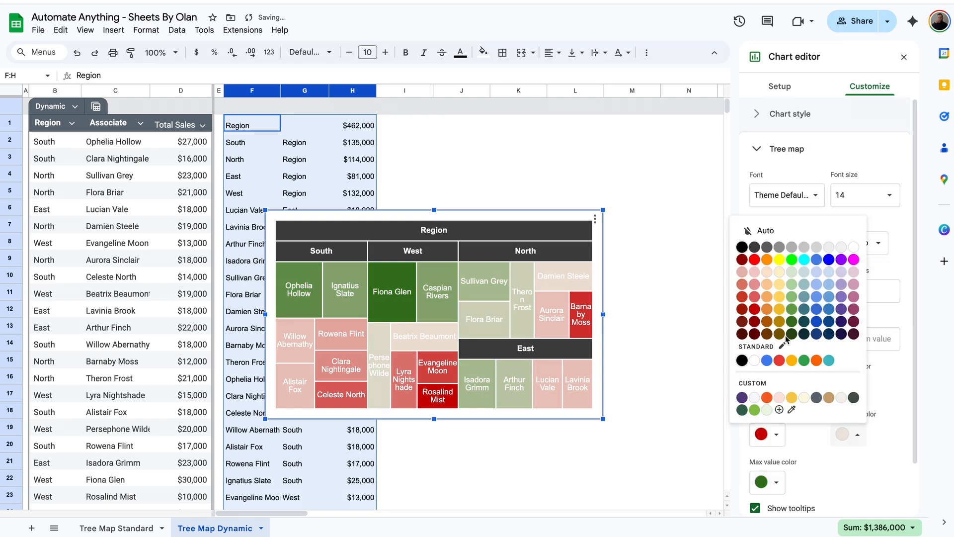
{"action": "left_click", "coordinate": [783, 314]}
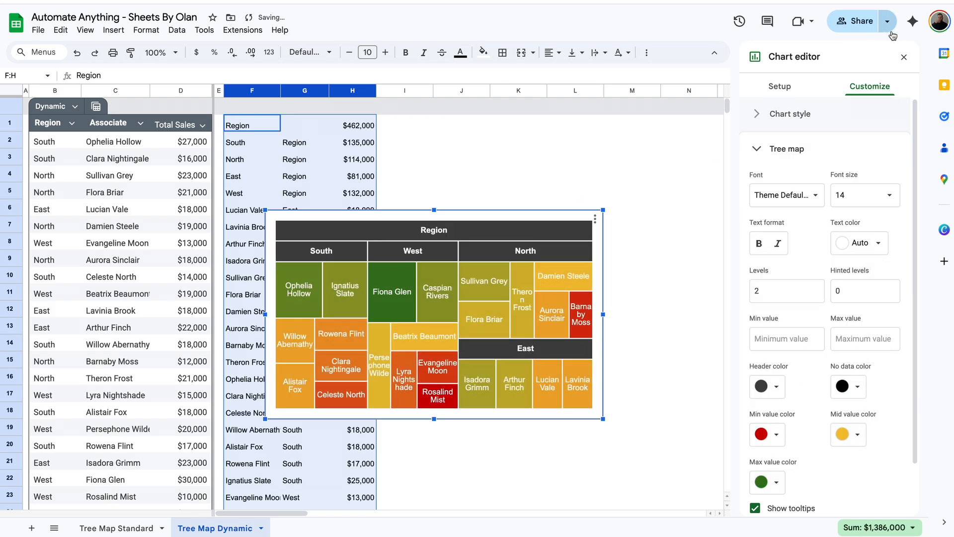
Close the chart editor and move the tree map up beside the data in columns I–M
{"action": "left_click", "coordinate": [904, 57]}
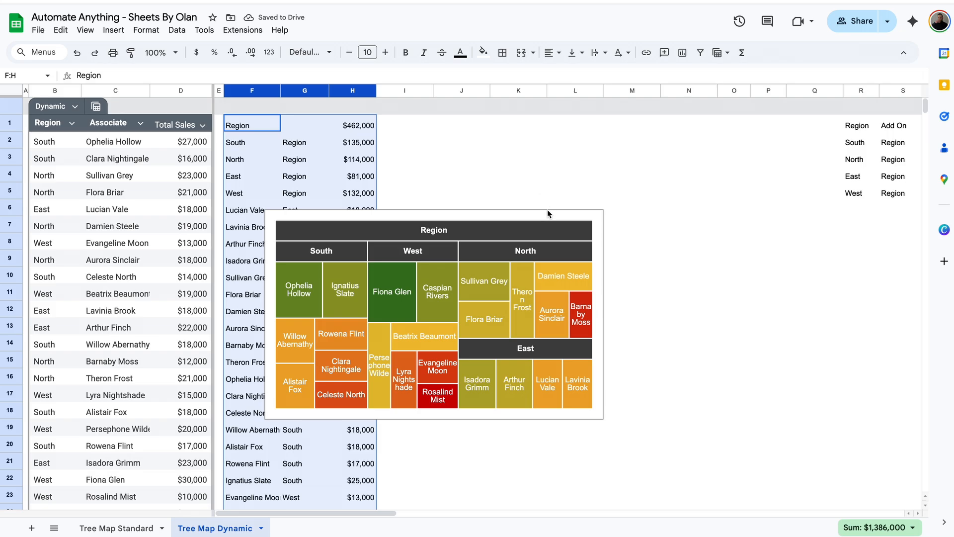
{"action": "left_click", "coordinate": [580, 223]}
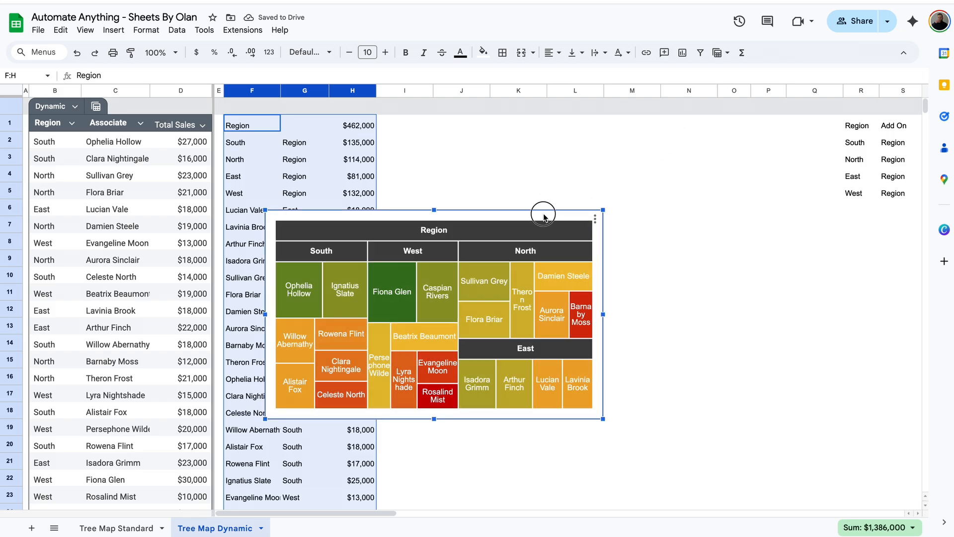
{"action": "left_click_drag", "start_coordinate": [543, 214], "coordinate": [677, 123]}
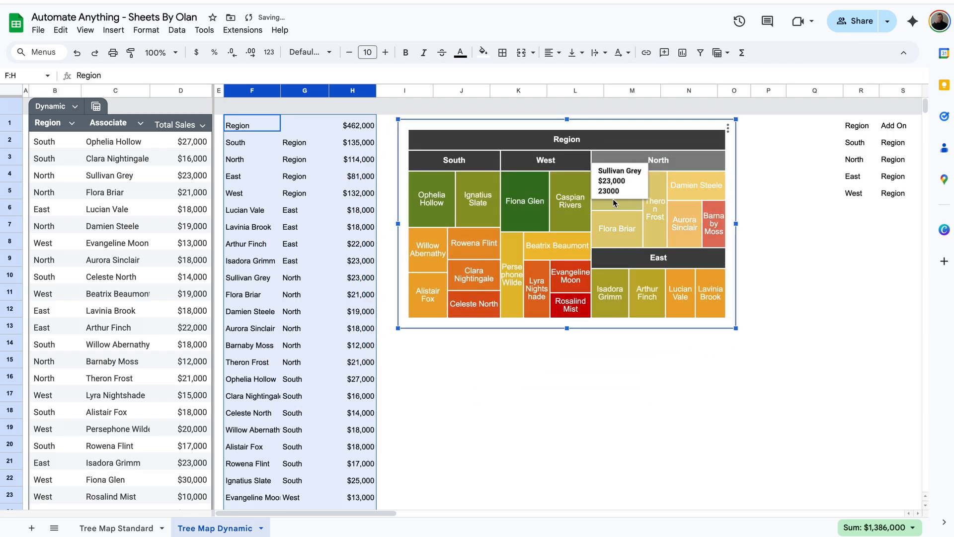
Enter Northeast and Northwest in B26:B27 with their associate names in C26:C27
{"action": "left_click", "coordinate": [815, 310]}
{"action": "scroll", "coordinate": [816, 313], "scroll_direction": "down", "scroll_amount": 7}
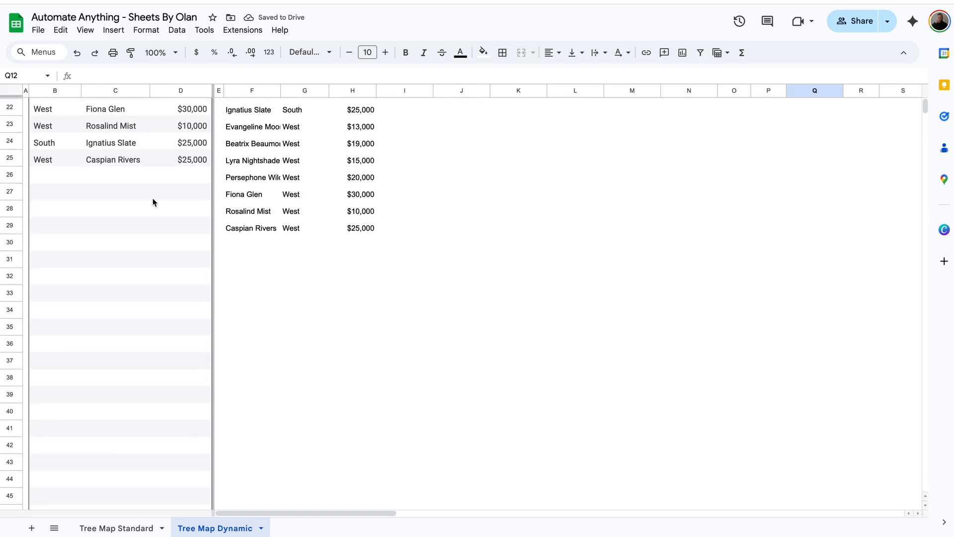
{"action": "left_click", "coordinate": [61, 179]}
{"action": "type", "text": "North"}
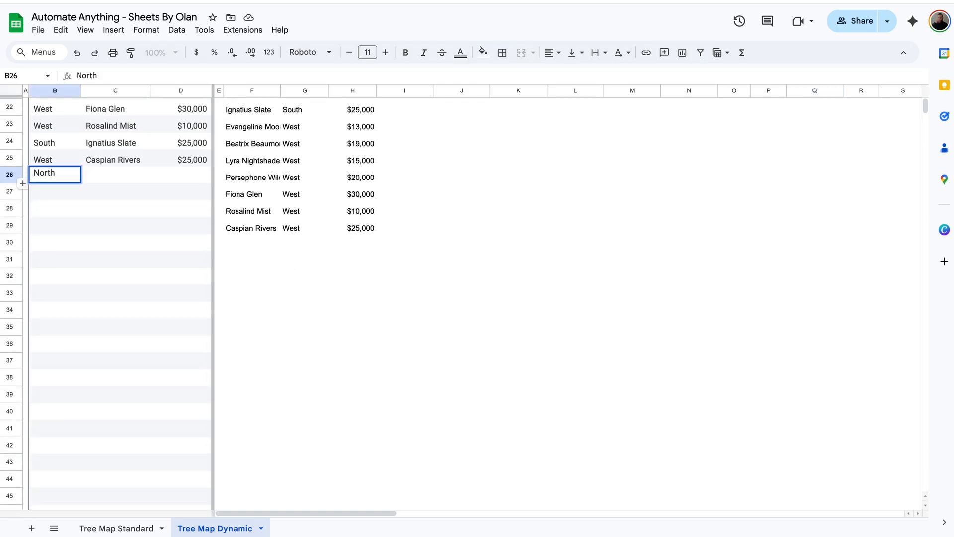
{"action": "type", "text": "east"}
{"action": "key", "text": "Return"}
{"action": "type", "text": "Northwest"}
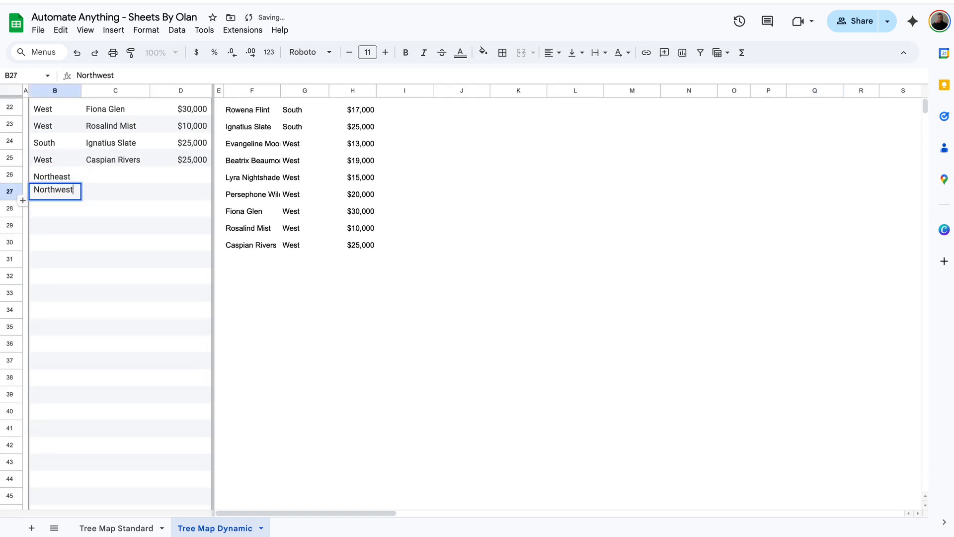
{"action": "key", "text": "Tab"}
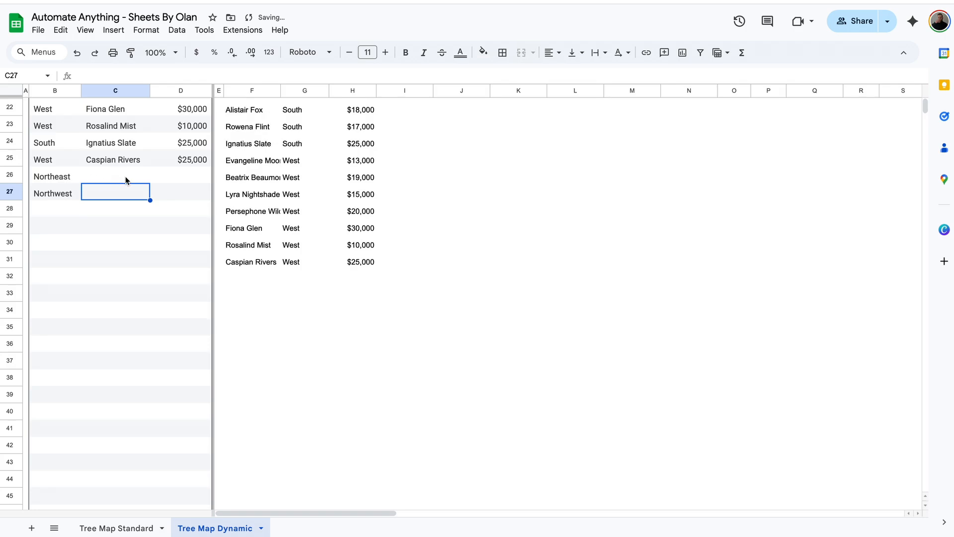
{"action": "left_click", "coordinate": [124, 176]}
{"action": "type", "text": "Olan Chancy"}
{"action": "key", "text": "Return"}
{"action": "type", "text": "SheetsbyOlan"}
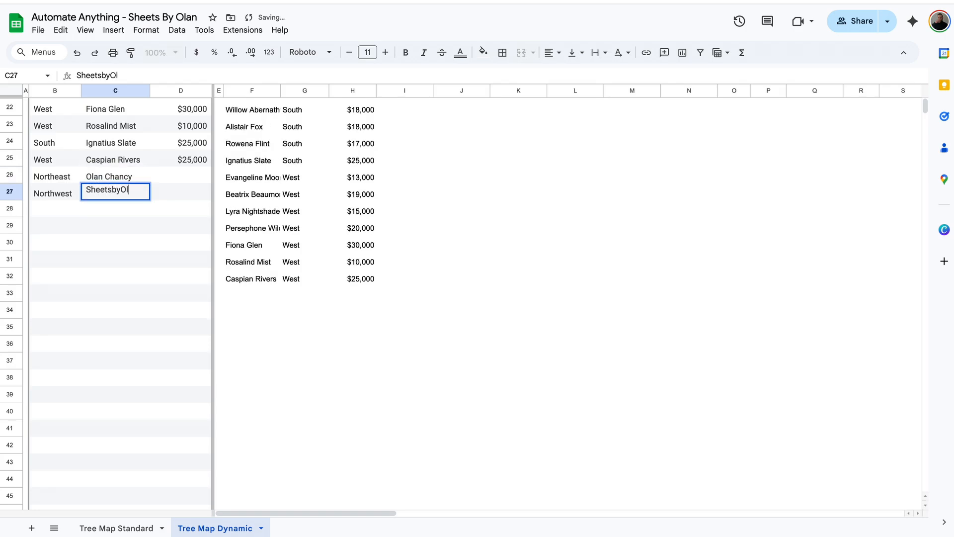
Enter sales of 12000 and 22000 in D26:D27
{"action": "left_click", "coordinate": [186, 178]}
{"action": "type", "text": "12000"}
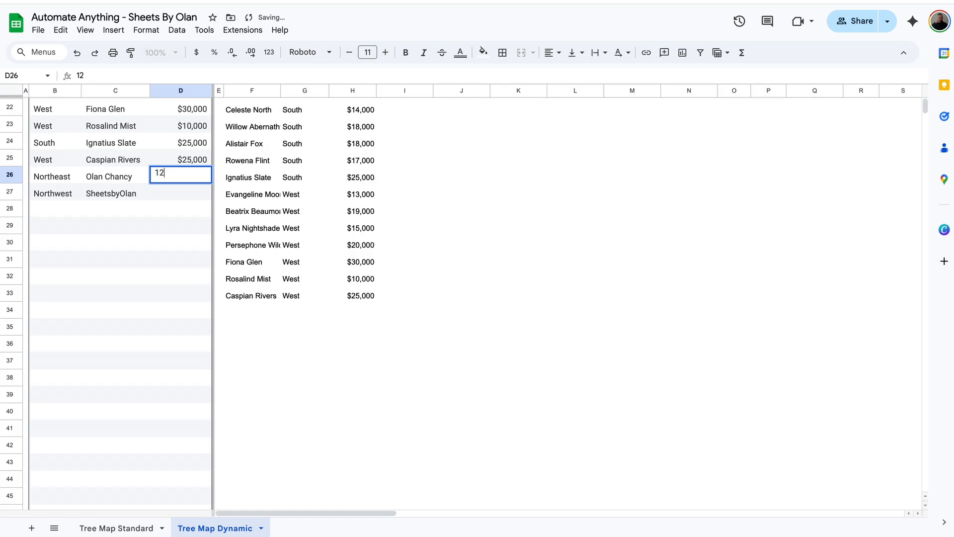
{"action": "key", "text": "Return"}
{"action": "type", "text": "22000"}
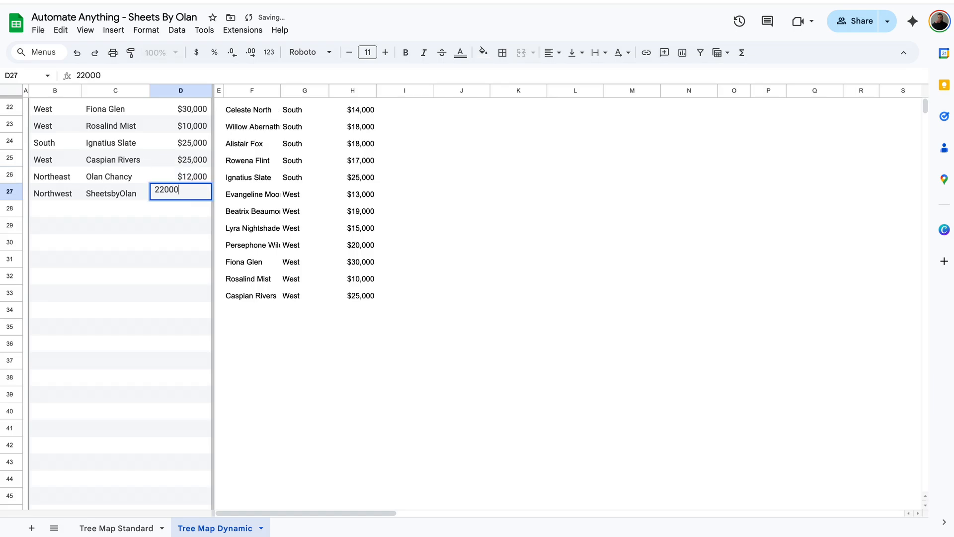
{"action": "key", "text": "Return"}
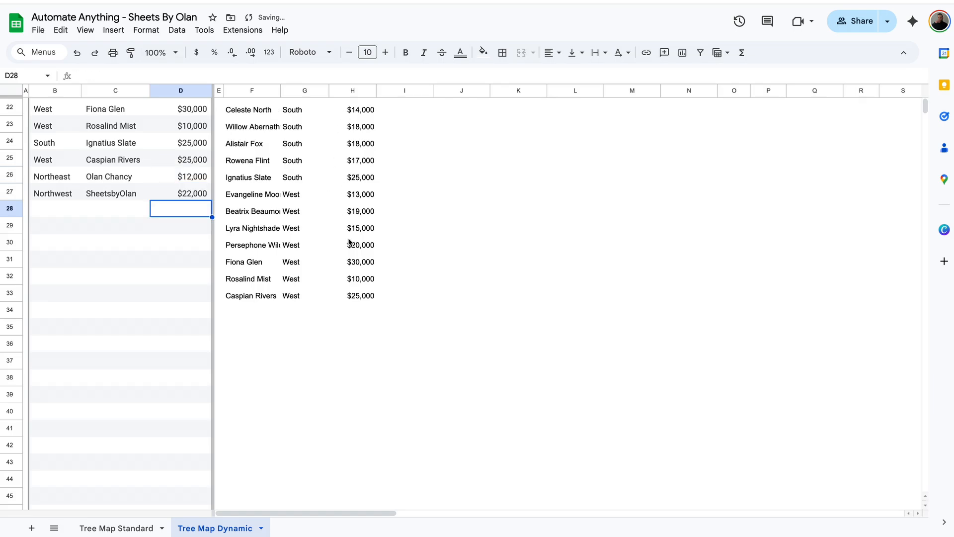
{"action": "scroll", "coordinate": [350, 242], "scroll_direction": "up", "scroll_amount": 7}
Inspect the updated tree map with its new Northwest and Northeast blocks, then reselect C2
{"action": "left_click", "coordinate": [541, 234]}
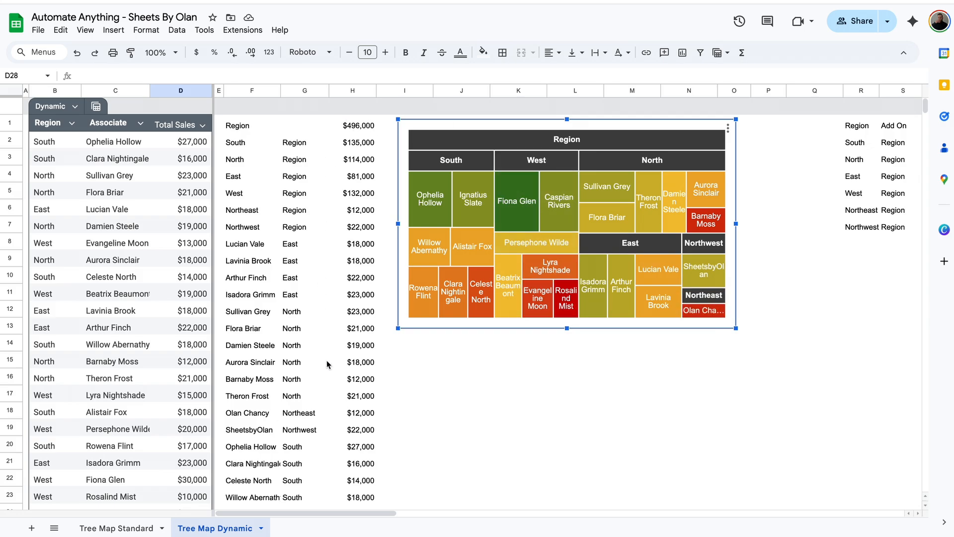
{"action": "scroll", "coordinate": [328, 364], "scroll_direction": "down", "scroll_amount": 1}
{"action": "scroll", "coordinate": [327, 365], "scroll_direction": "up", "scroll_amount": 1}
{"action": "scroll", "coordinate": [853, 209], "scroll_direction": "right", "scroll_amount": 3}
{"action": "scroll", "coordinate": [858, 214], "scroll_direction": "left", "scroll_amount": 3}
{"action": "left_click", "coordinate": [126, 144]}
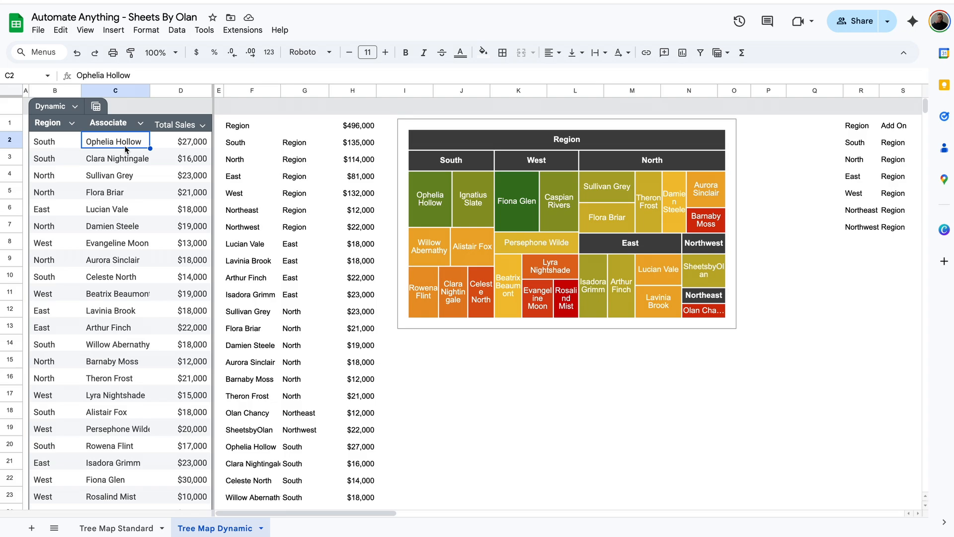